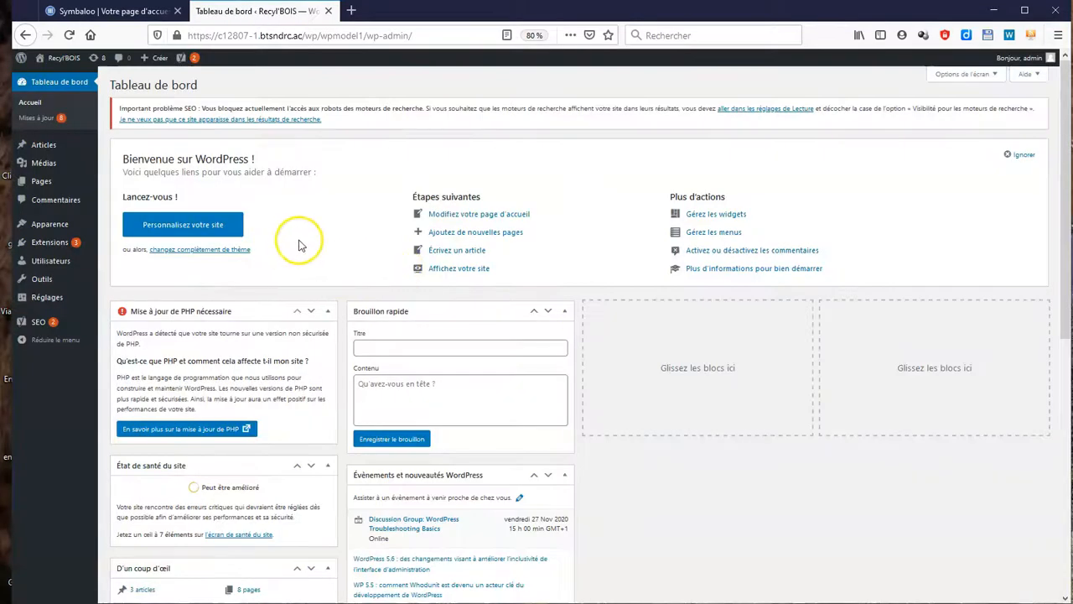
Step: Open the list of articles, then view the published Réalisations category page on the site
{"action": "left_click", "coordinate": [61, 149]}
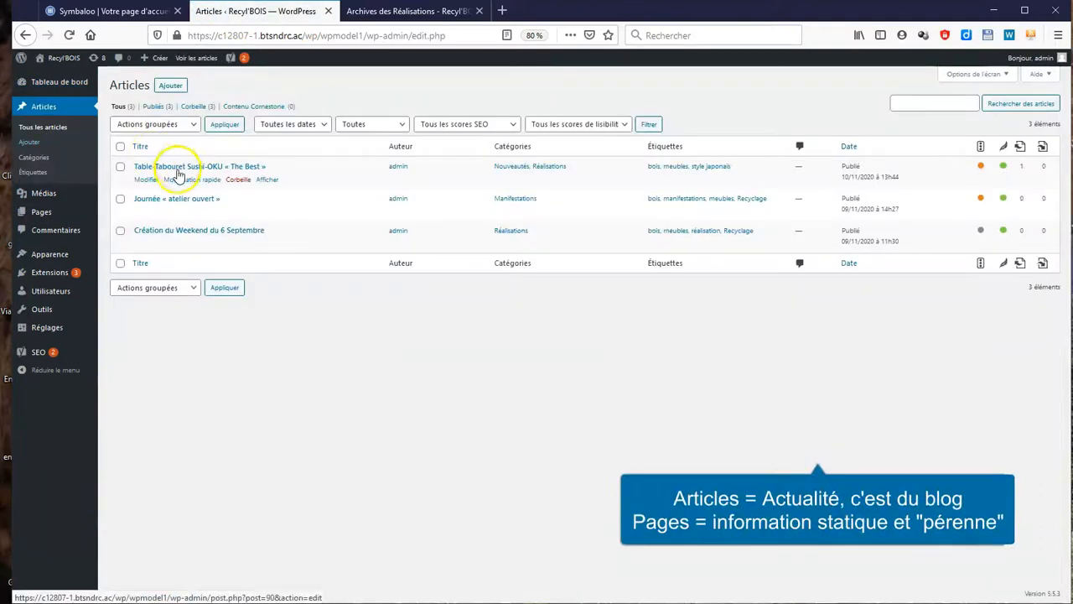
{"action": "left_click", "coordinate": [382, 10]}
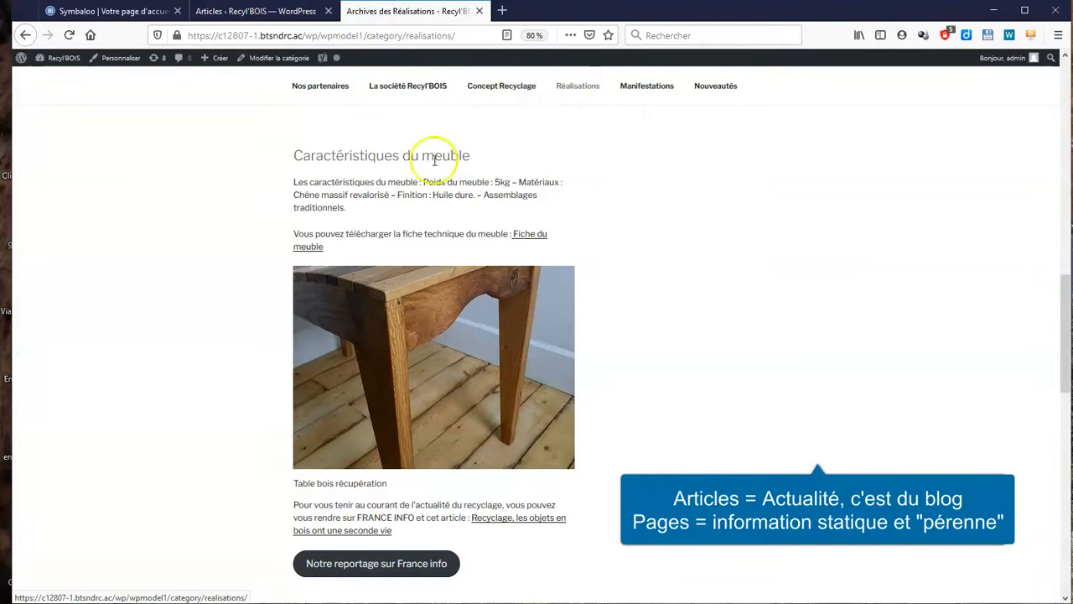
{"action": "scroll", "coordinate": [408, 239], "scroll_direction": "down", "scroll_amount": 3}
{"action": "scroll", "coordinate": [407, 227], "scroll_direction": "up", "scroll_amount": 8}
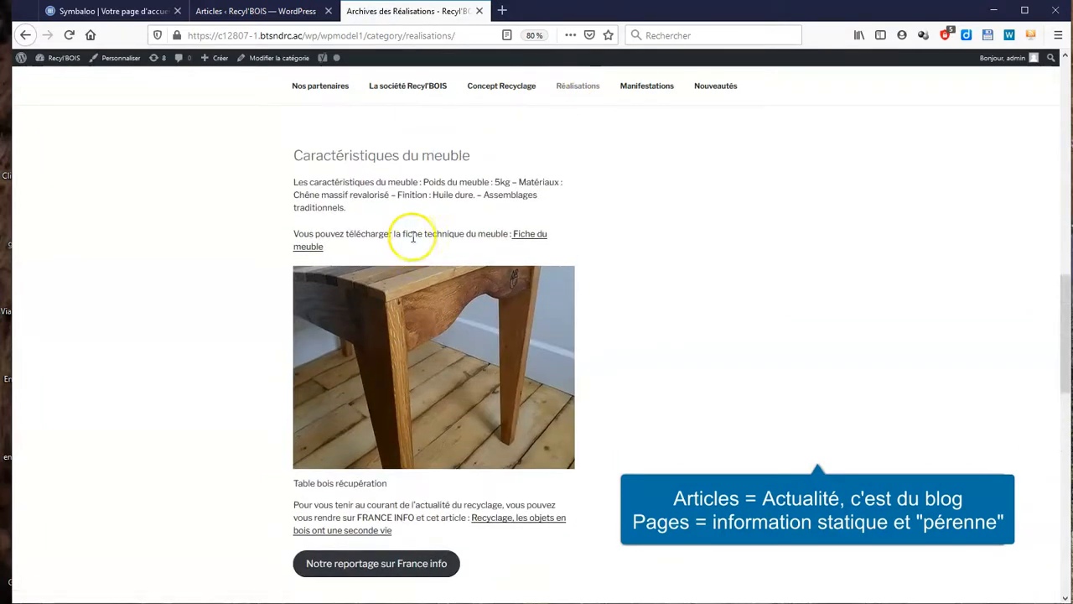
{"action": "scroll", "coordinate": [413, 236], "scroll_direction": "up", "scroll_amount": 5}
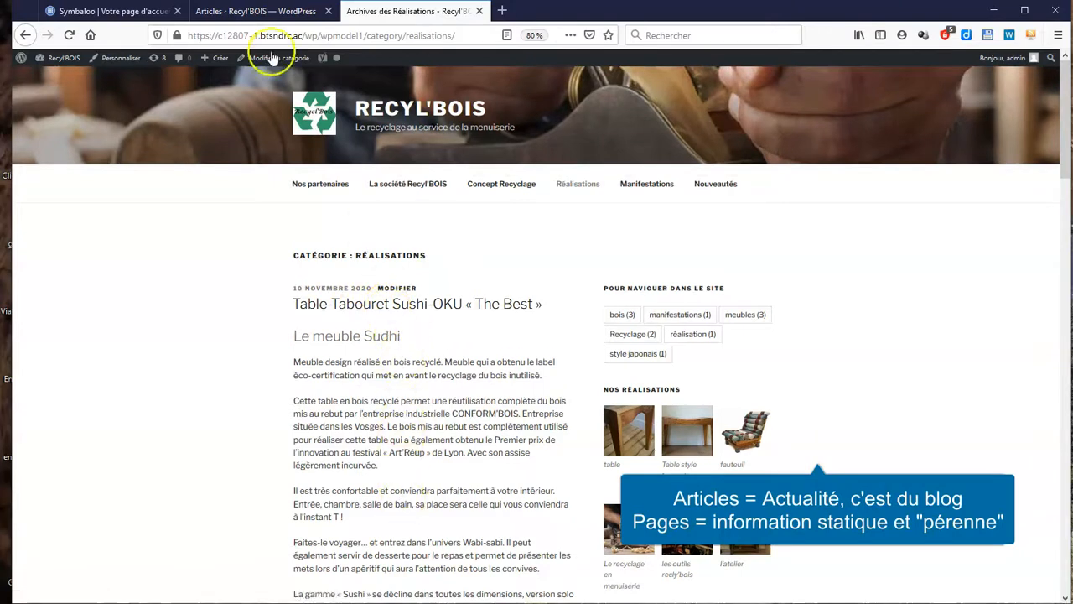
Step: Open the list of pages in the administration, then view the published Concept Recyclage page on the site
{"action": "left_click", "coordinate": [247, 11]}
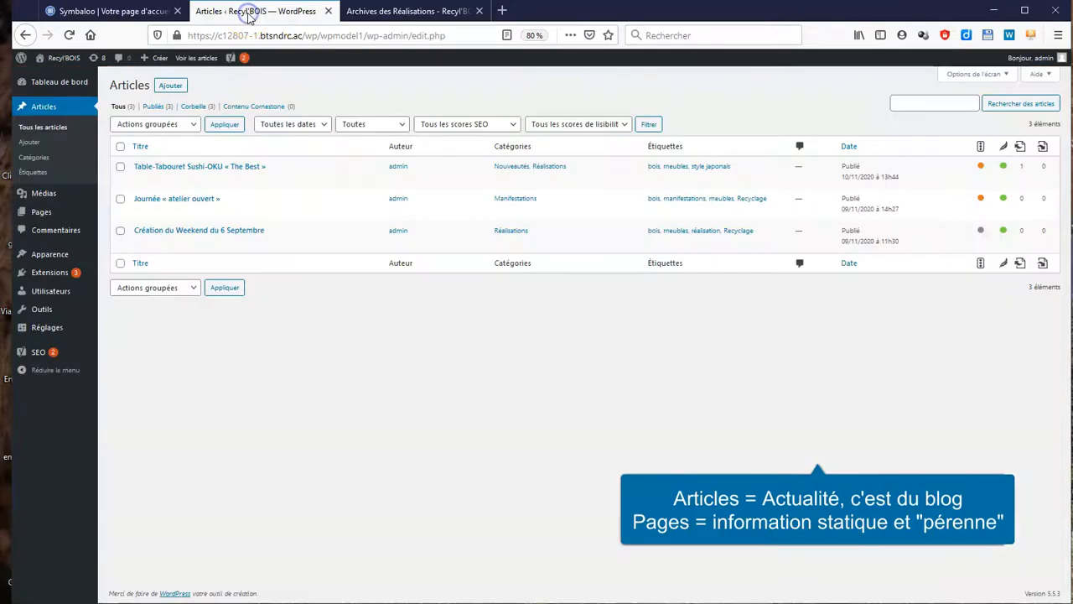
{"action": "left_click", "coordinate": [61, 216]}
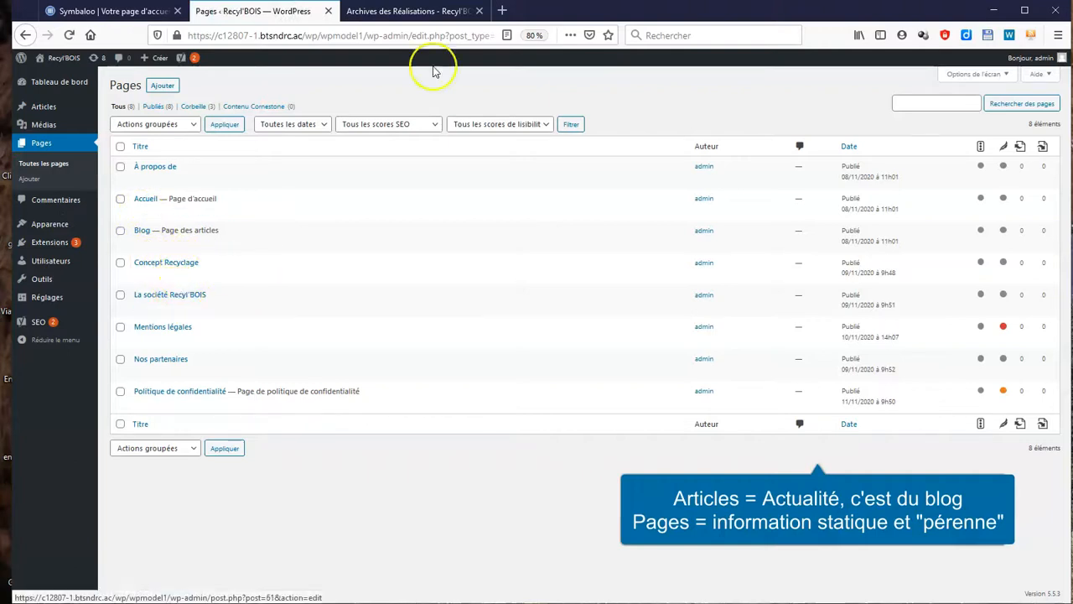
{"action": "left_click", "coordinate": [419, 13]}
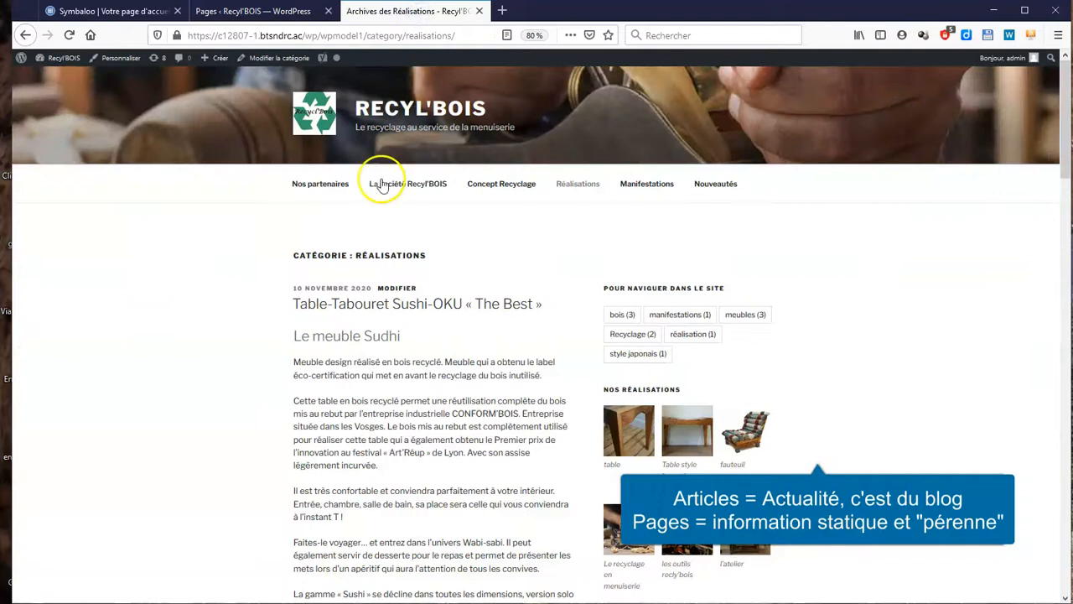
{"action": "left_click", "coordinate": [495, 185]}
{"action": "left_click", "coordinate": [501, 186]}
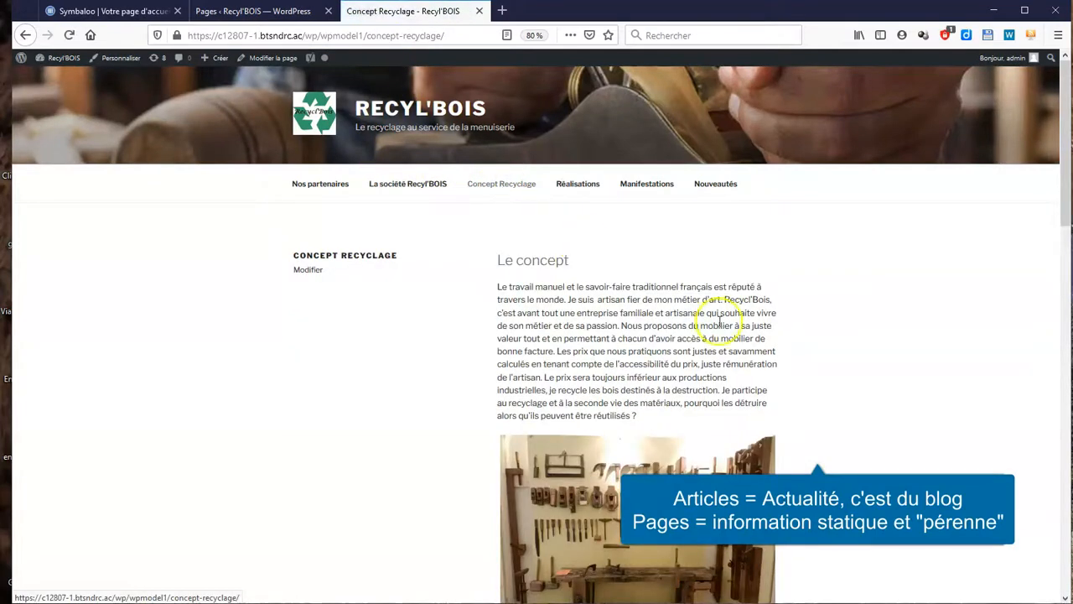
{"action": "scroll", "coordinate": [738, 323], "scroll_direction": "down", "scroll_amount": 12}
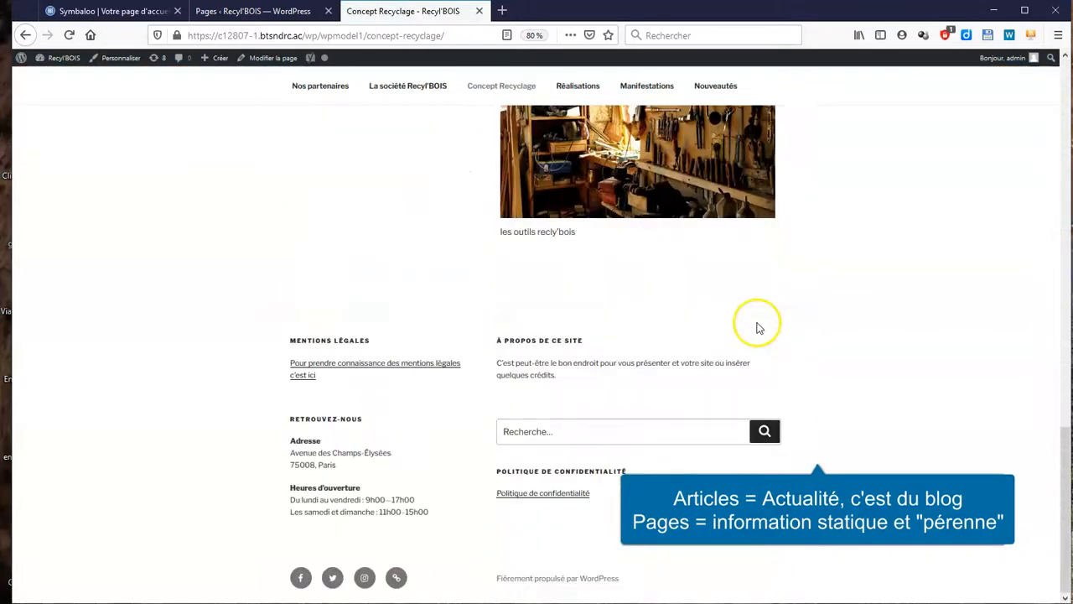
{"action": "scroll", "coordinate": [752, 329], "scroll_direction": "up", "scroll_amount": 10}
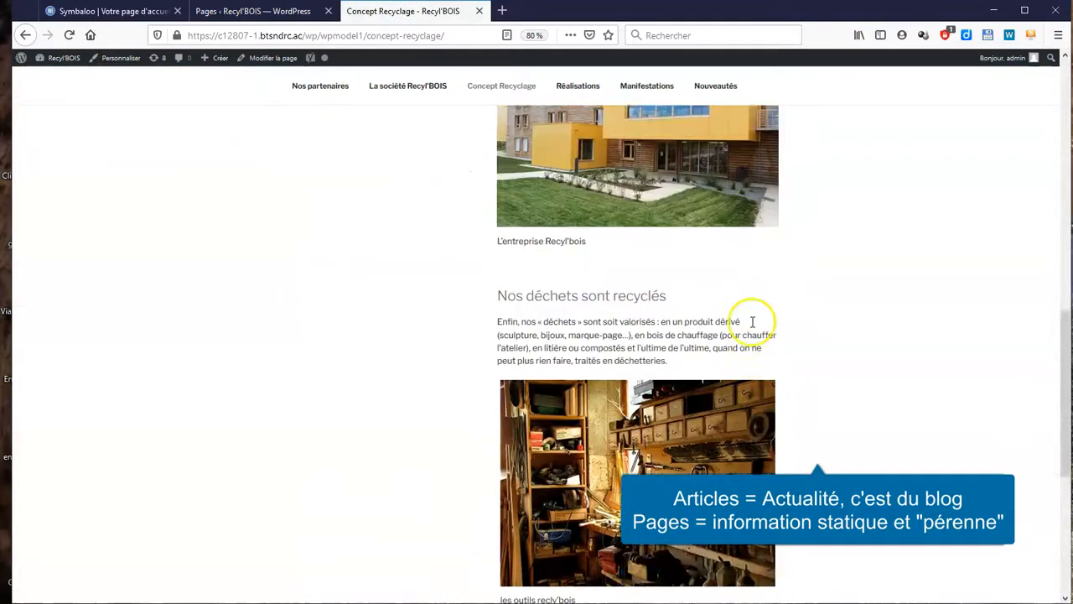
Step: Create a new article titled "Un meuble pour Noël"
{"action": "left_click", "coordinate": [282, 12]}
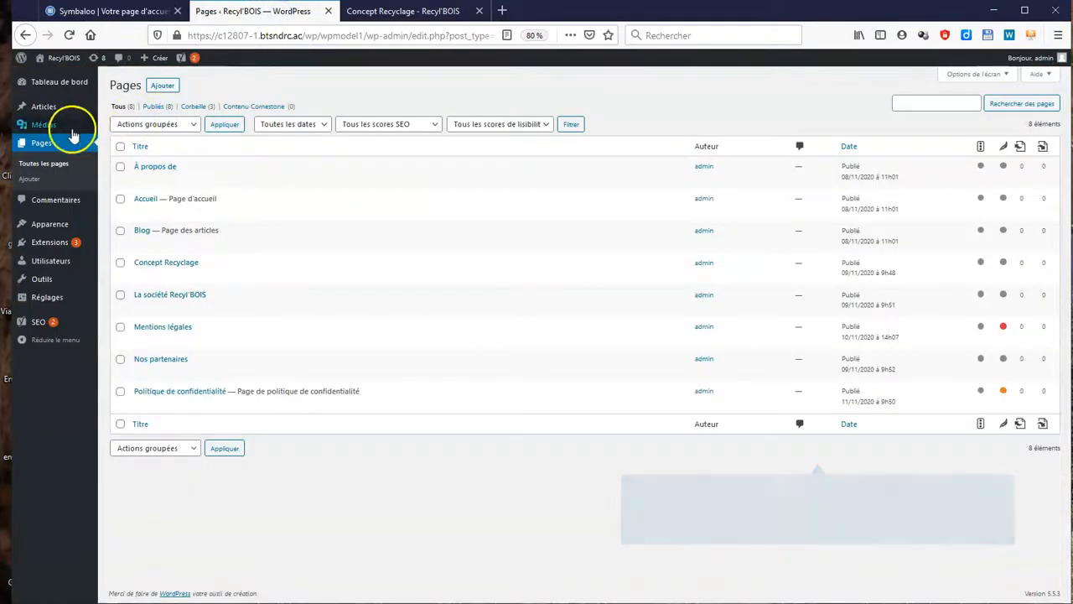
{"action": "left_click", "coordinate": [42, 109]}
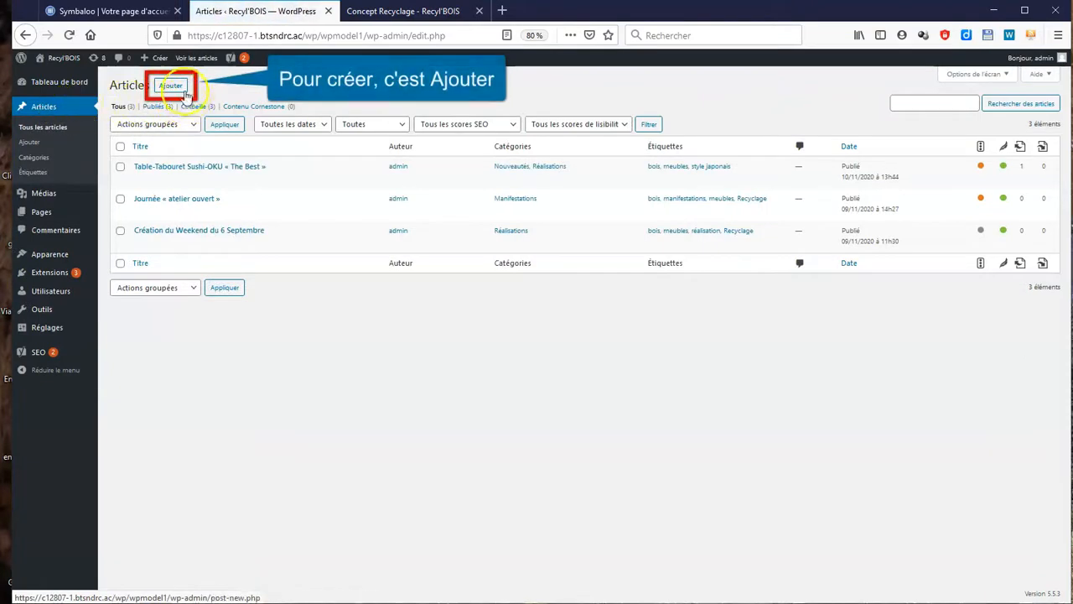
{"action": "left_click", "coordinate": [183, 88]}
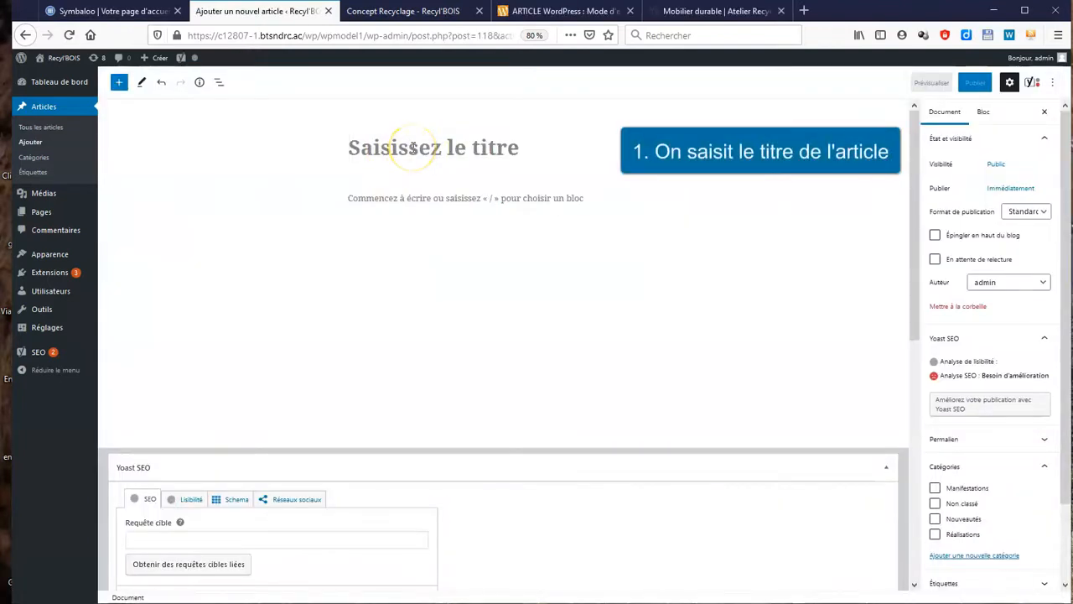
{"action": "type", "text": "UN meuble pour Noël"}
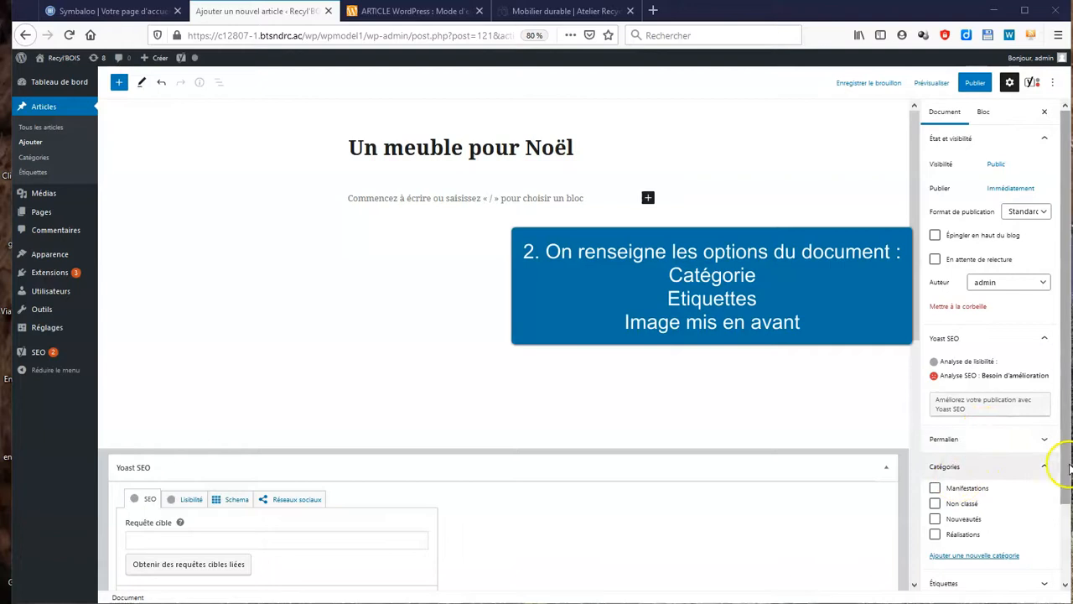
Step: Assign the article to the Nouveautés category and to a newly added category named "fêtes"
{"action": "left_click_drag", "start_coordinate": [1064, 451], "coordinate": [1069, 560]}
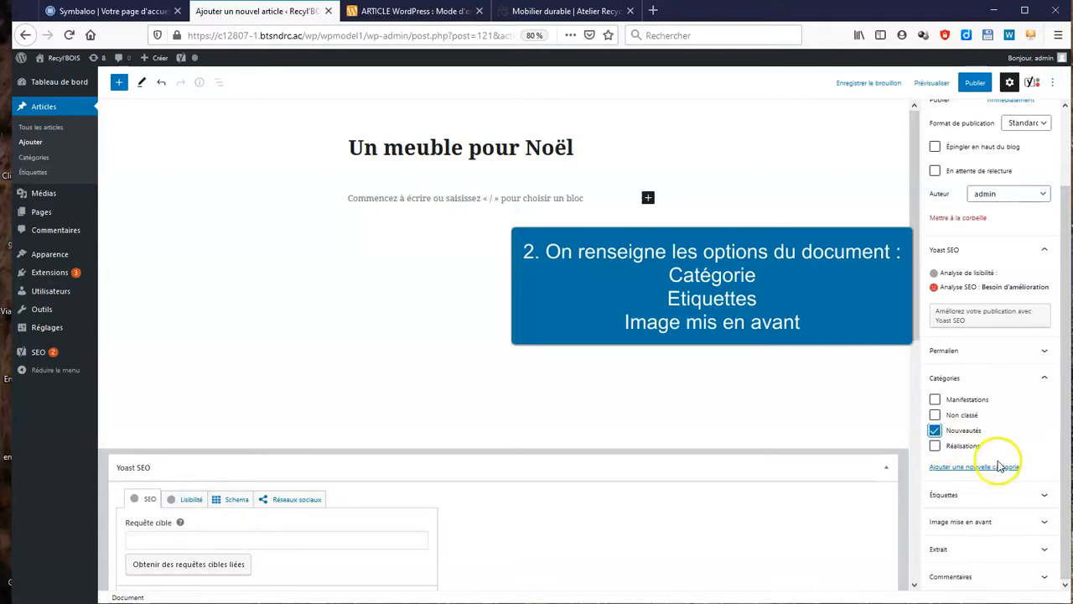
{"action": "left_click", "coordinate": [973, 467]}
{"action": "left_click", "coordinate": [1002, 500]}
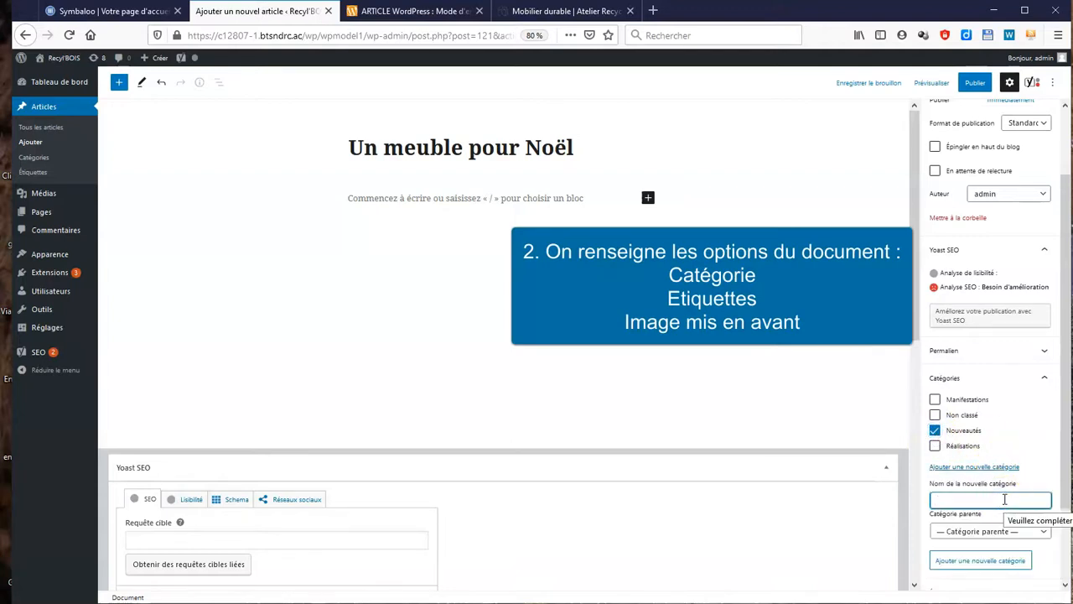
{"action": "left_click", "coordinate": [1000, 516]}
{"action": "left_click", "coordinate": [997, 560]}
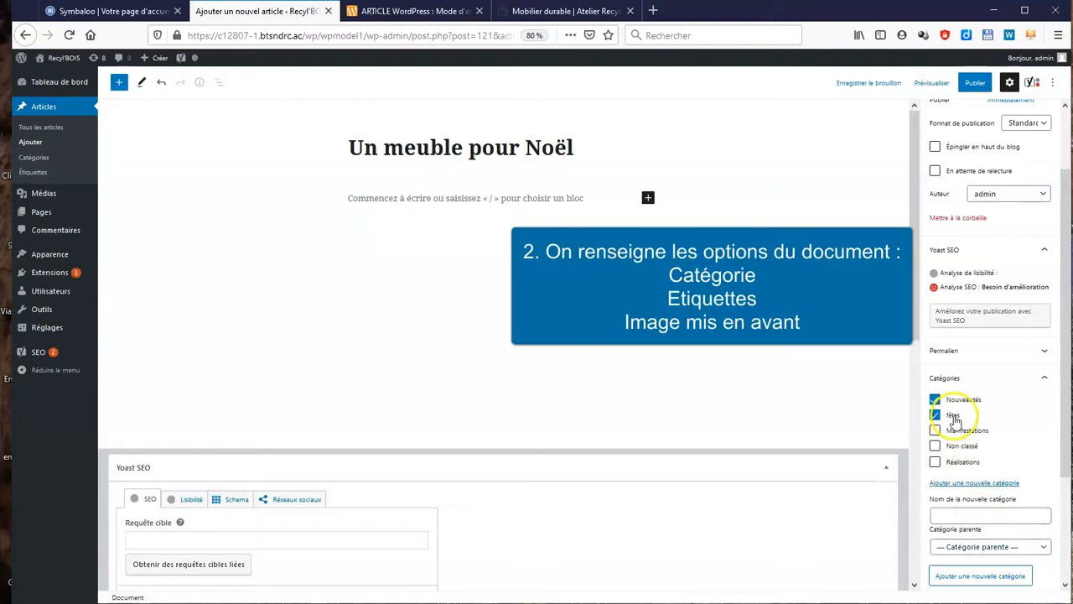
{"action": "scroll", "coordinate": [1056, 403], "scroll_direction": "down", "scroll_amount": 3}
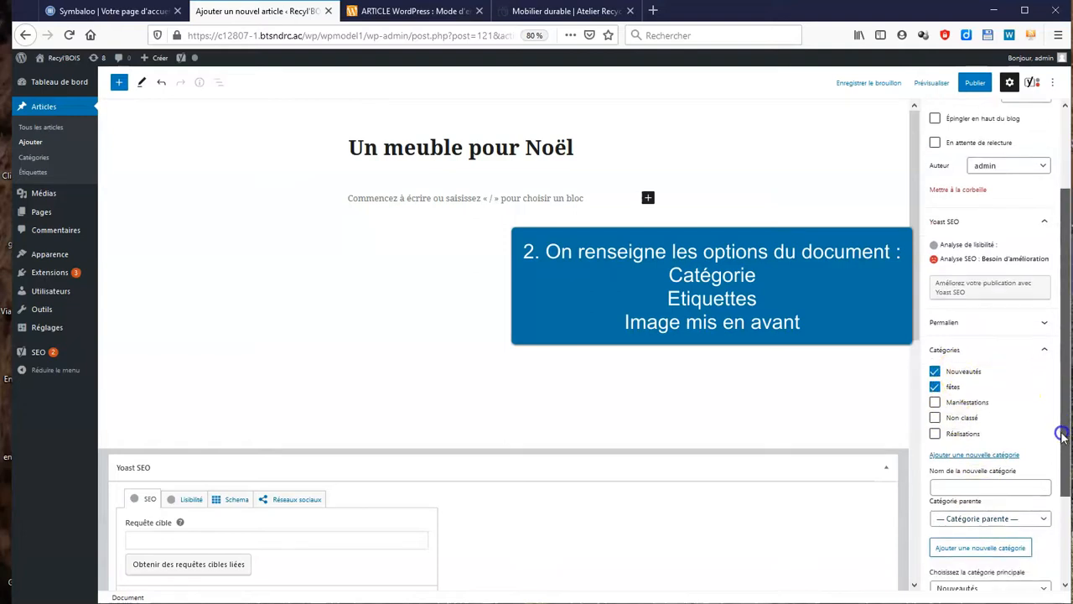
{"action": "left_click", "coordinate": [1040, 262]}
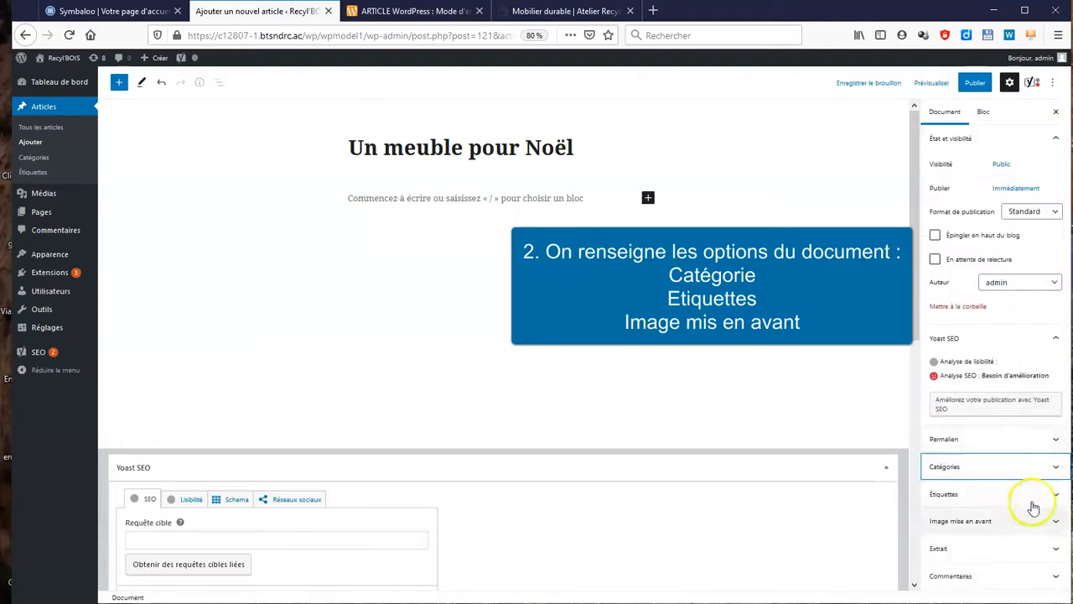
Step: Add the tags "meuble", "noël" and "Recyclage" to the article
{"action": "left_click", "coordinate": [1036, 493]}
{"action": "left_click", "coordinate": [1004, 532]}
{"action": "type", "text": "meuble"}
{"action": "key", "text": "Return"}
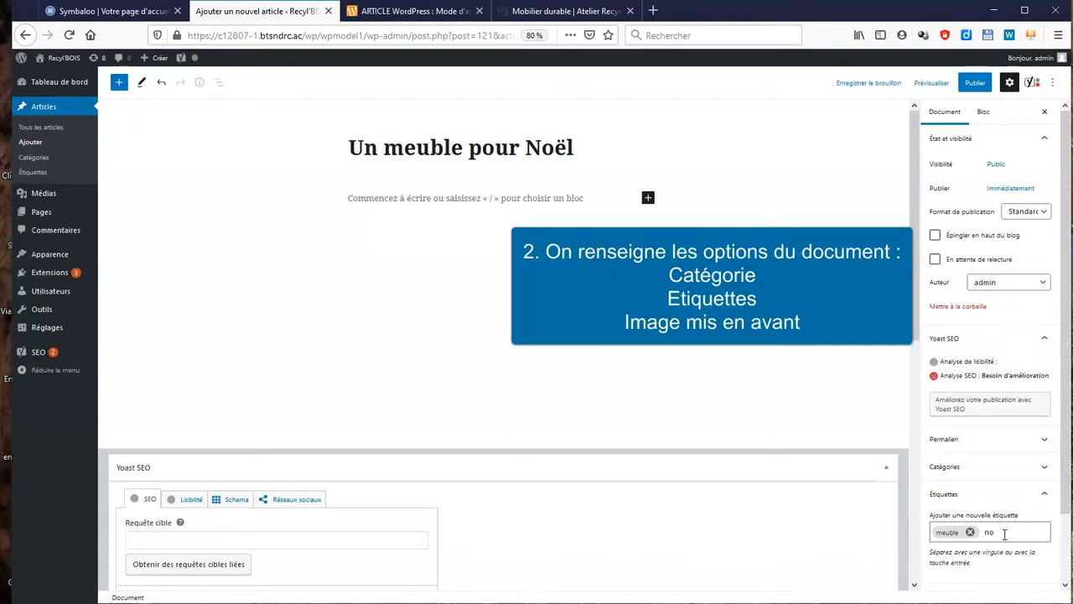
{"action": "key", "text": "alt"}
{"action": "type", "text": "recyclage"}
{"action": "key", "text": "Return"}
Step: Upload the file table_haute2.jpeg for the article's featured image
{"action": "scroll", "coordinate": [1035, 559], "scroll_direction": "down", "scroll_amount": 3}
{"action": "left_click", "coordinate": [1044, 523]}
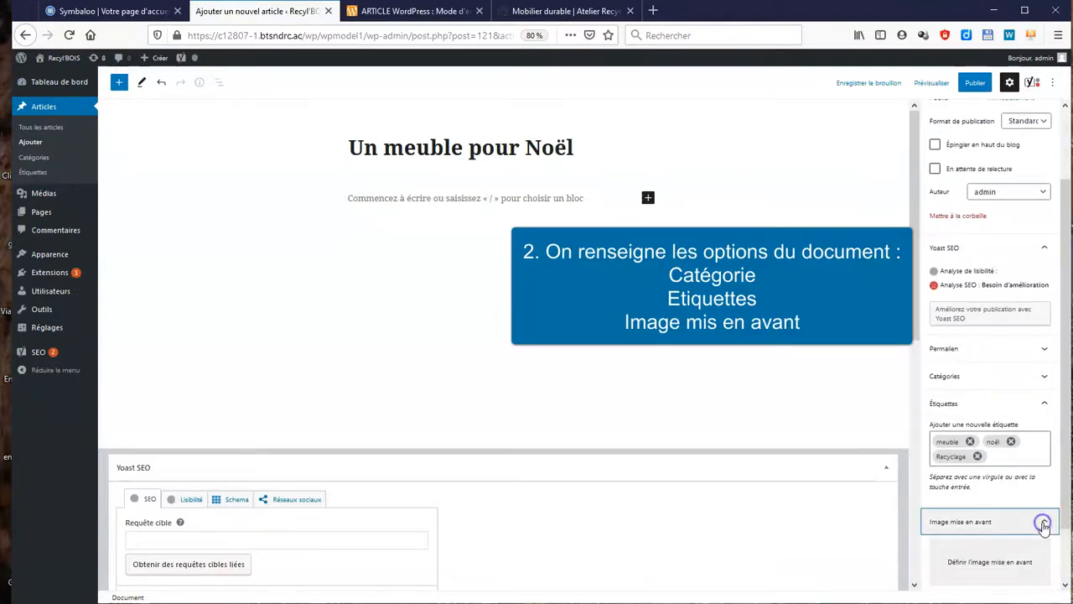
{"action": "scroll", "coordinate": [1061, 510], "scroll_direction": "down", "scroll_amount": 1}
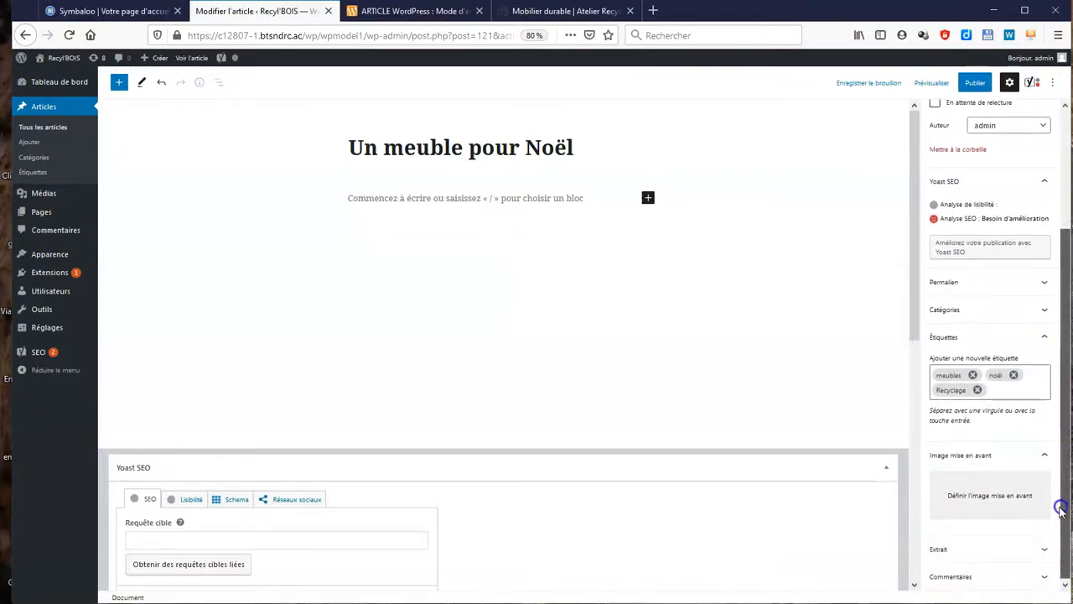
{"action": "left_click", "coordinate": [1025, 495]}
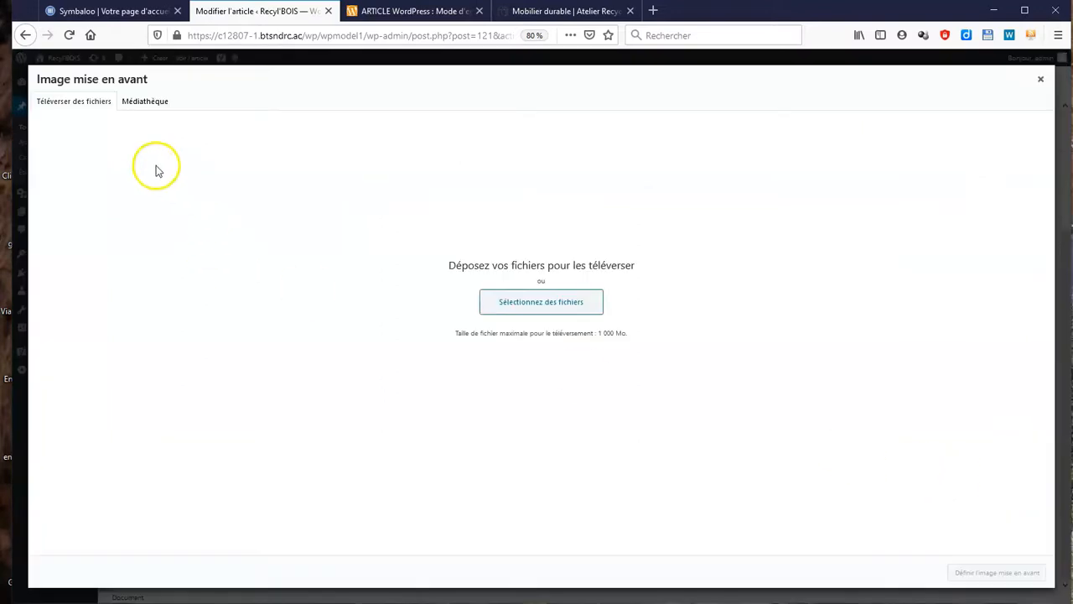
{"action": "left_click", "coordinate": [148, 108]}
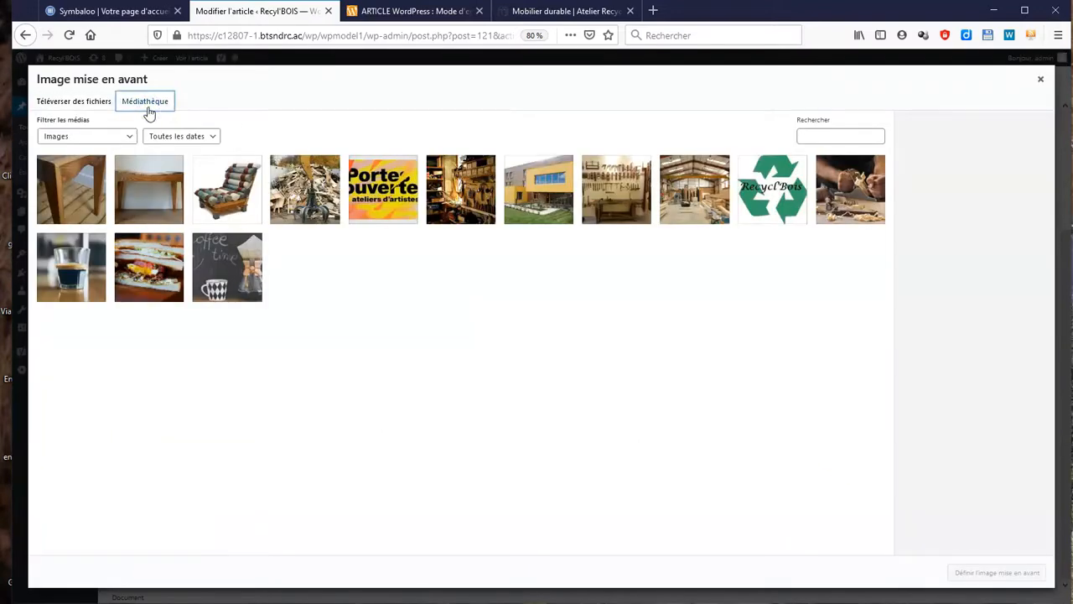
{"action": "left_click", "coordinate": [74, 102]}
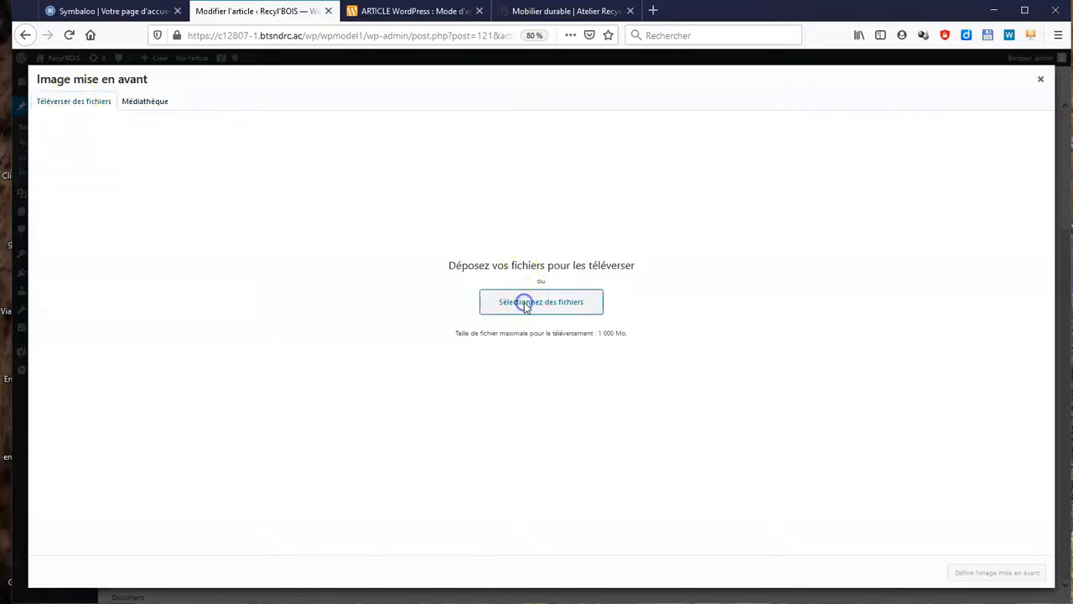
{"action": "left_click", "coordinate": [524, 302]}
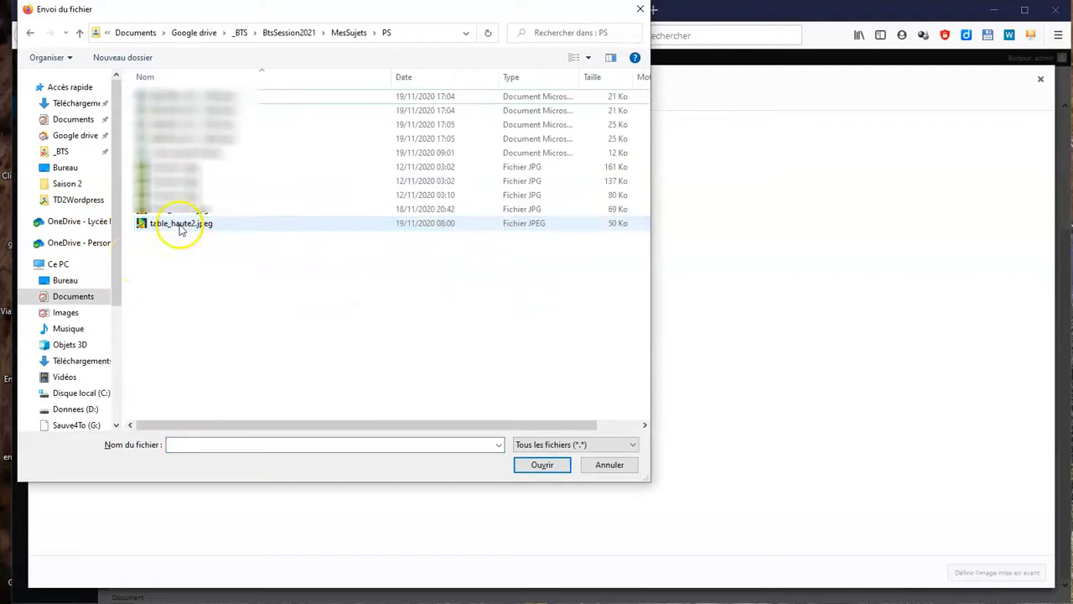
{"action": "left_click", "coordinate": [178, 224]}
{"action": "double_click", "coordinate": [178, 224]}
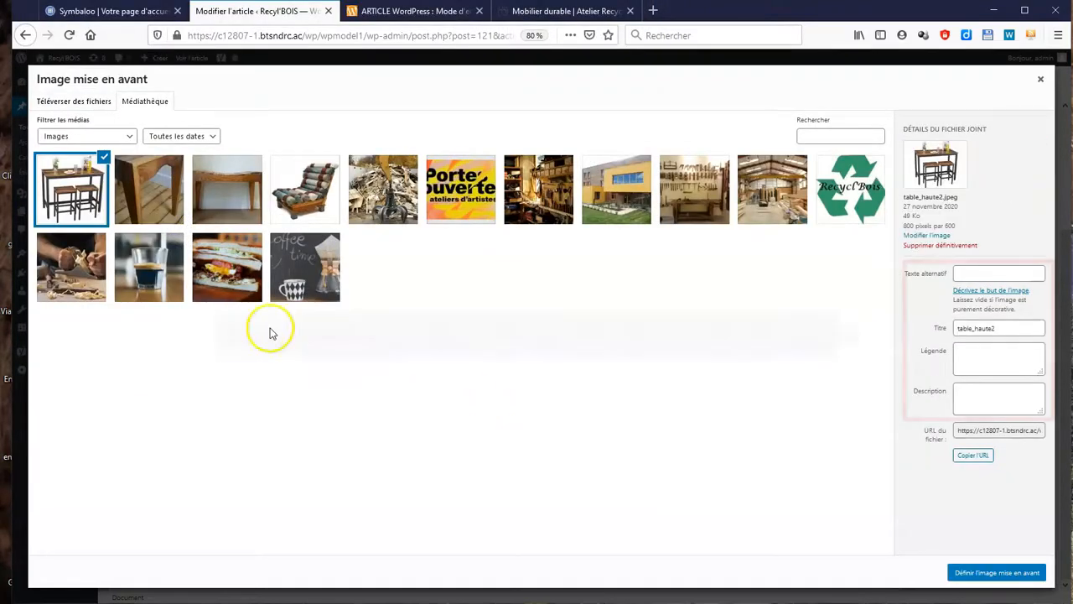
Step: Set the uploaded image's alternative text to "table bois", its title to "table_haute recyclée" and its caption to "entreprise x Table recyclée"
{"action": "left_click", "coordinate": [991, 281]}
{"action": "type", "text": "table bois"}
{"action": "left_click", "coordinate": [1009, 325]}
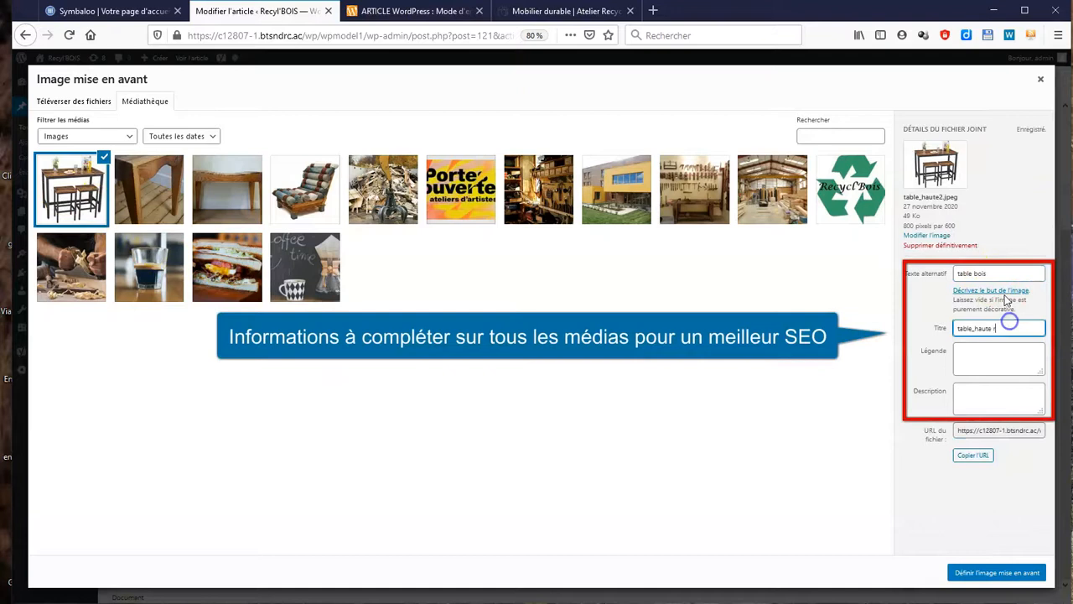
{"action": "left_click", "coordinate": [1007, 354]}
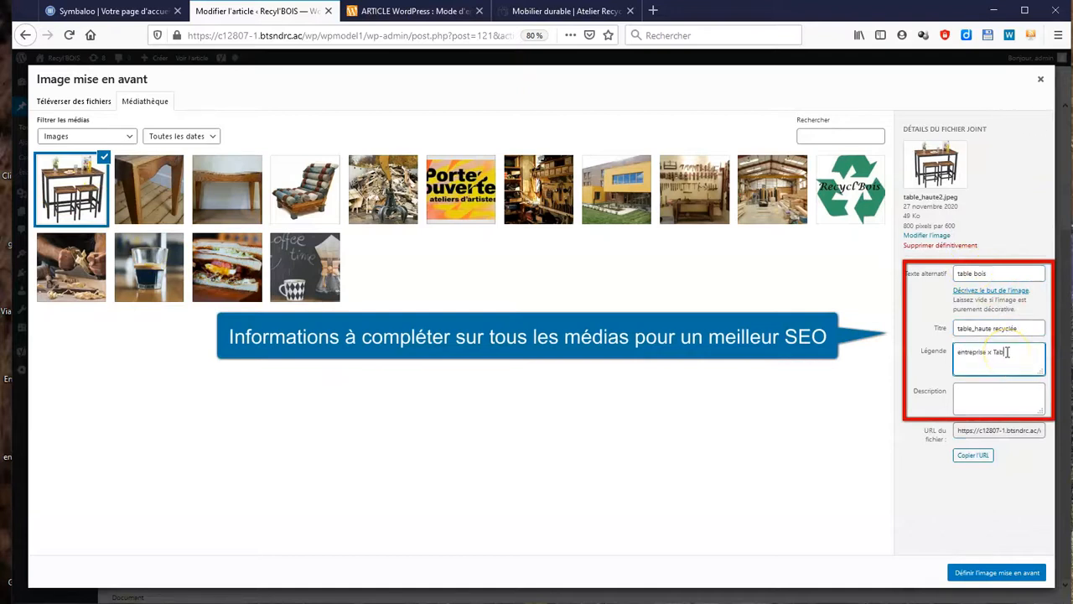
Step: Describe the image as "table haute en bois recyclé. Création unique et artisanale" and set it as the featured image
{"action": "left_click", "coordinate": [994, 396]}
{"action": "type", "text": "table basse en bois recyclés"}
{"action": "double_click", "coordinate": [987, 392]}
{"action": "type", "text": "haute"}
{"action": "left_click", "coordinate": [1038, 420]}
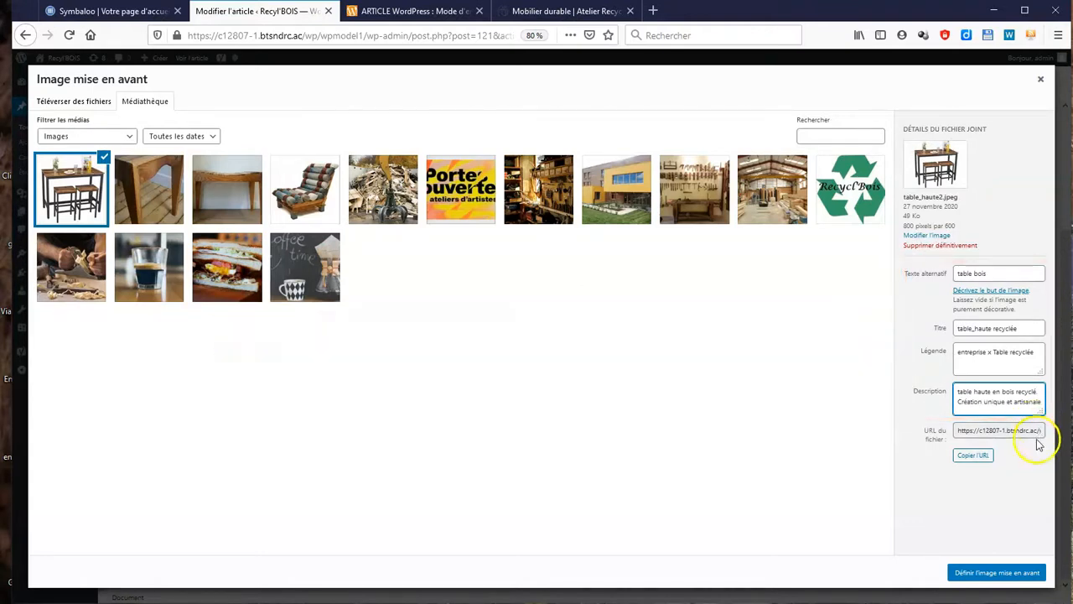
{"action": "left_click", "coordinate": [1015, 575]}
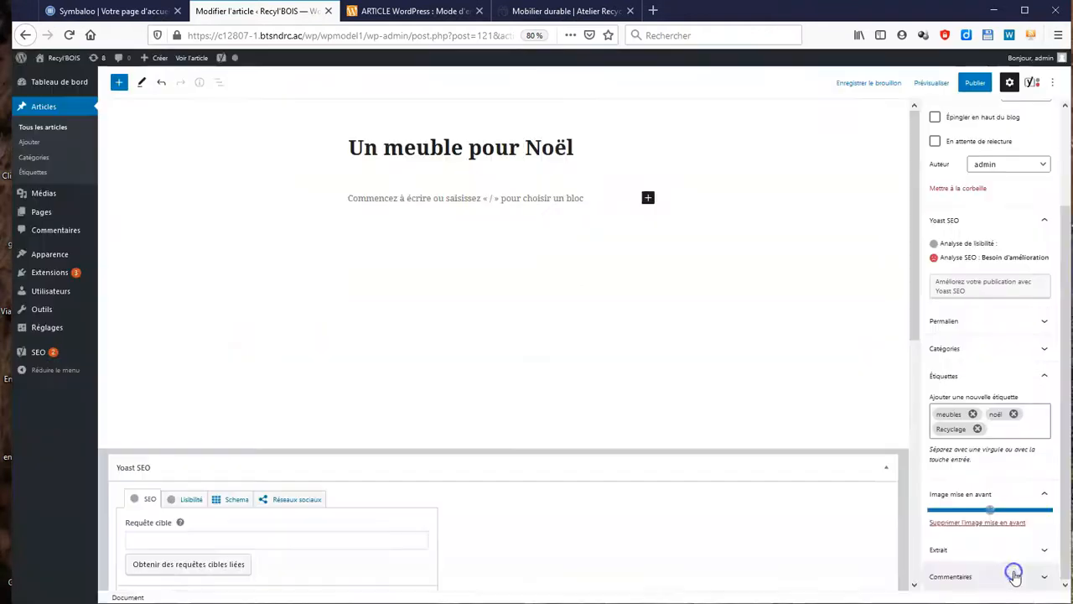
Step: Show the article's comment and pingback options in the document settings
{"action": "scroll", "coordinate": [1064, 420], "scroll_direction": "down", "scroll_amount": 3}
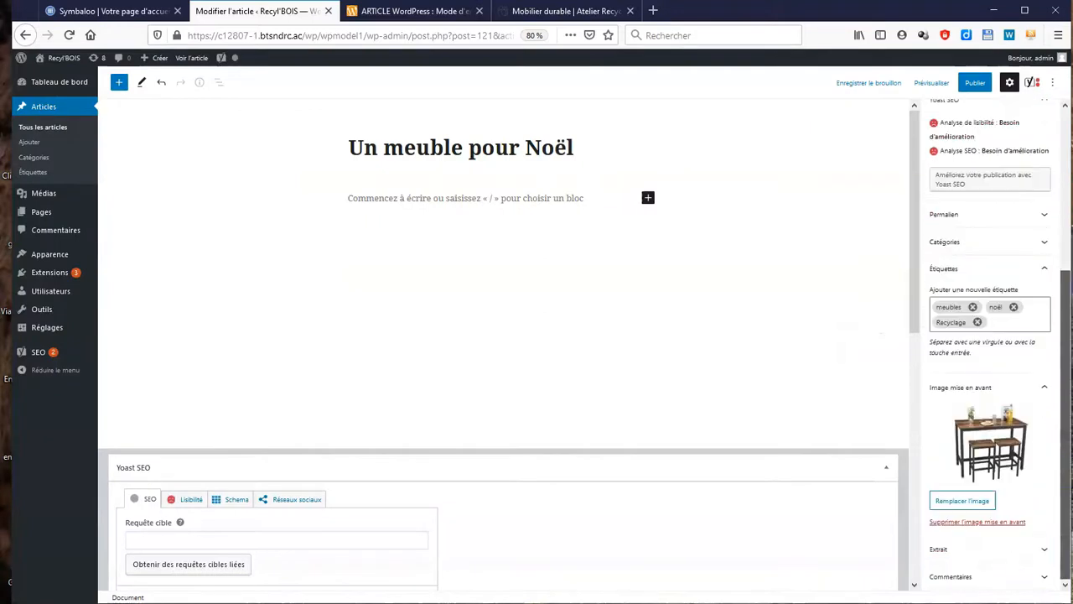
{"action": "left_click", "coordinate": [1044, 577]}
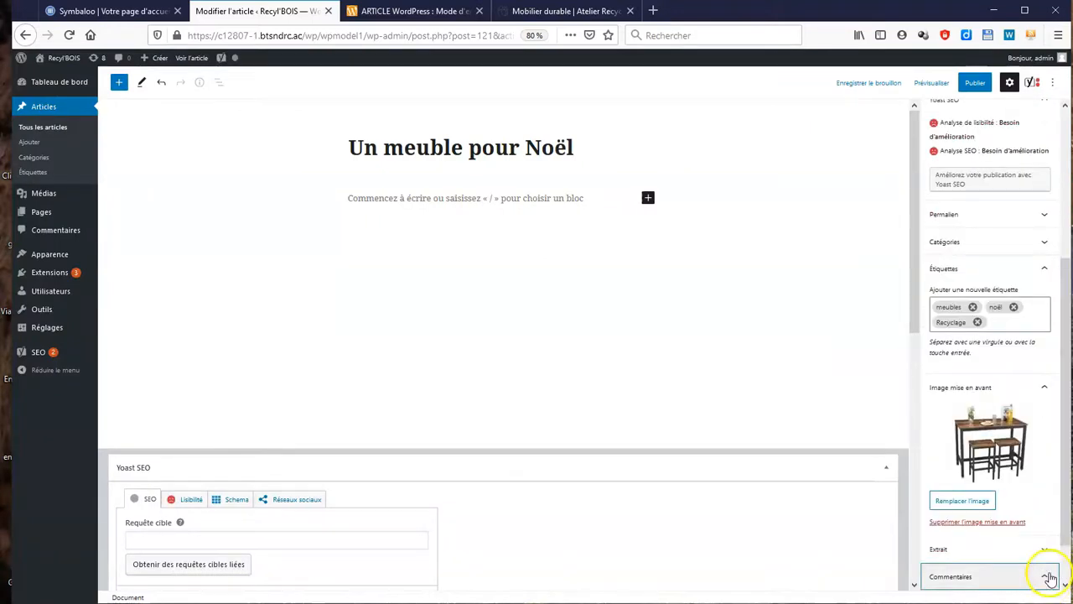
{"action": "scroll", "coordinate": [1062, 503], "scroll_direction": "down", "scroll_amount": 1}
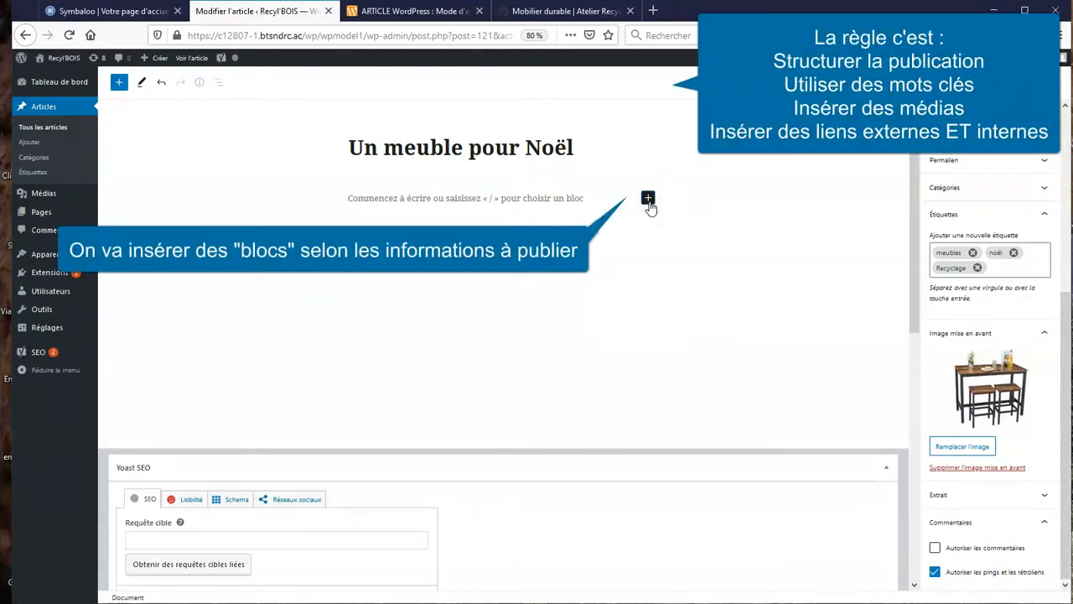
Step: Add an H2 heading block reading "Présentation de la table haute" beneath the article title, correcting its spelling
{"action": "left_click", "coordinate": [648, 200]}
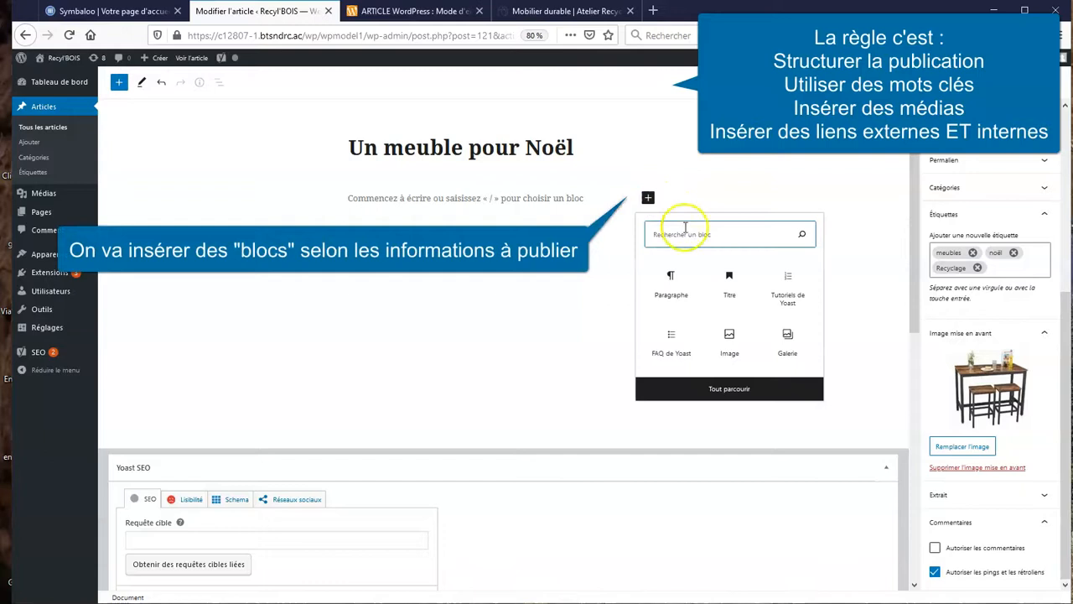
{"action": "left_click", "coordinate": [728, 279]}
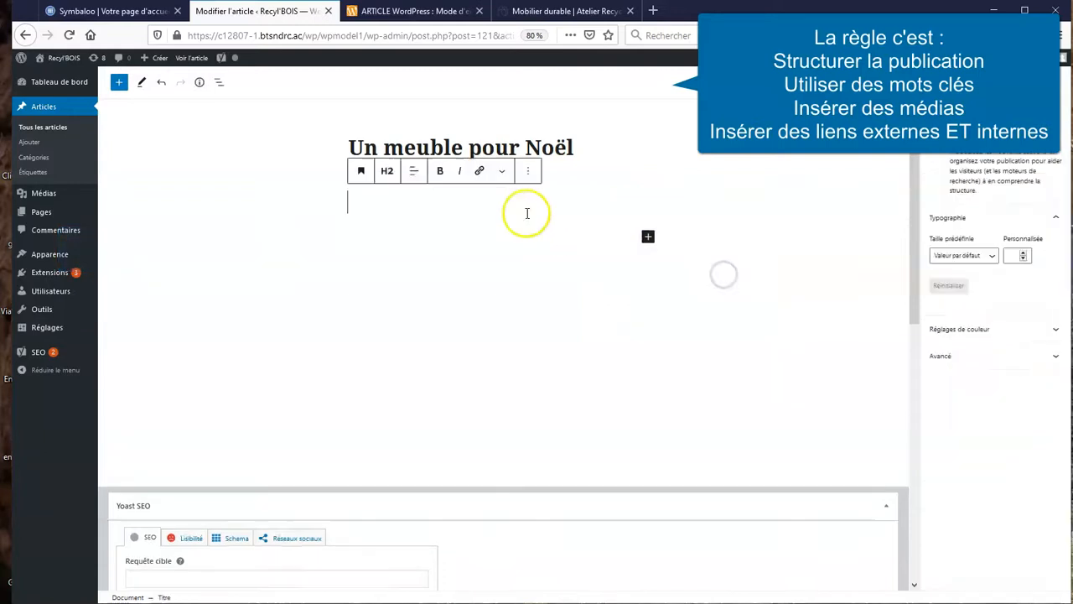
{"action": "type", "text": "Présenatation de la table haute"}
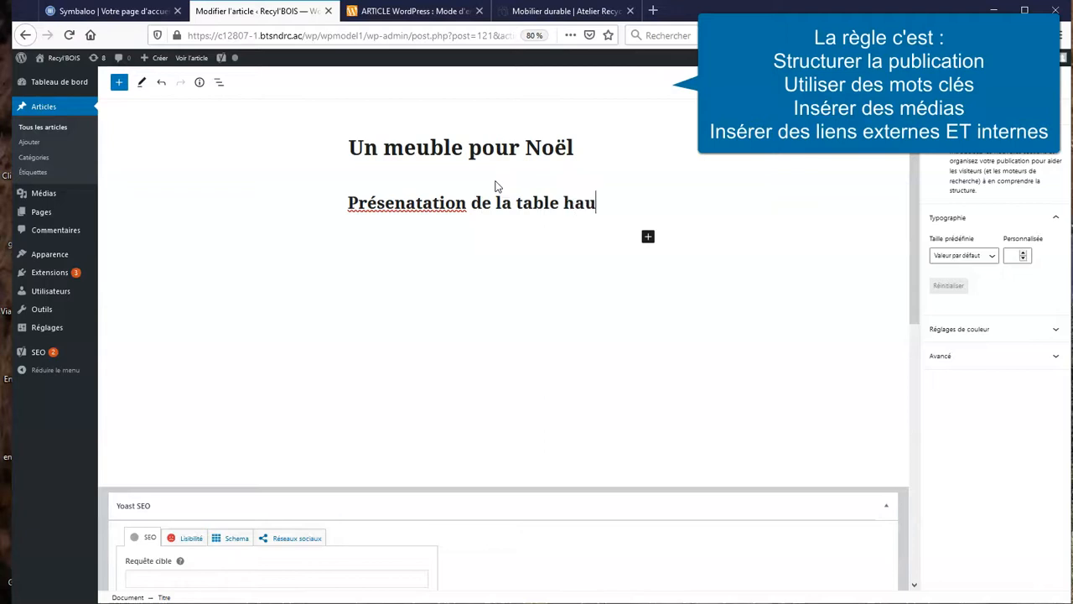
{"action": "right_click", "coordinate": [424, 206]}
{"action": "left_click", "coordinate": [468, 213]}
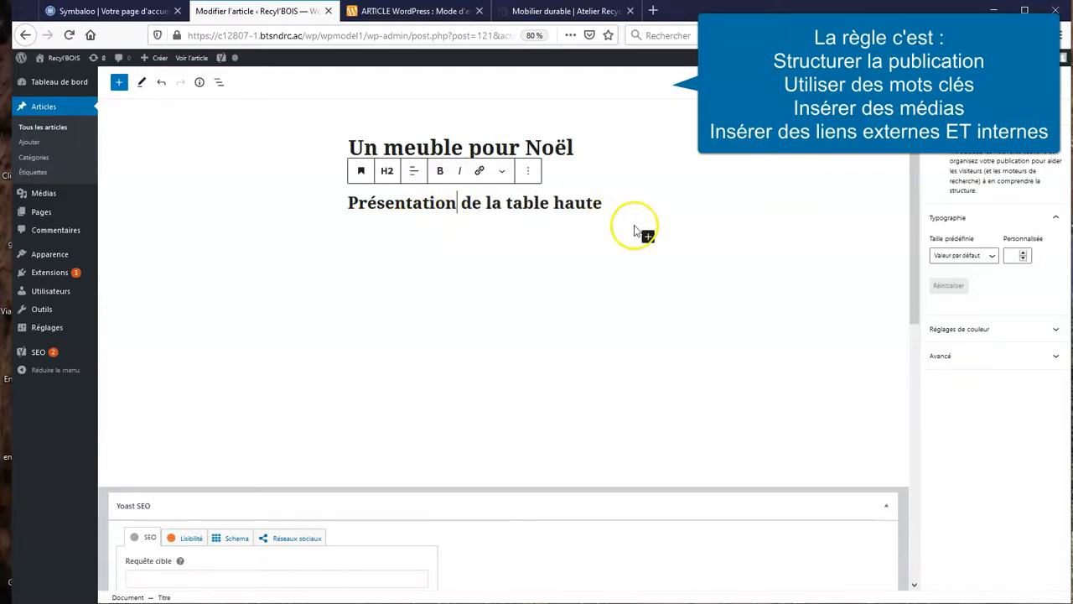
Step: Add a paragraph under the heading presenting the recycled wood and steel high table, specially designed for Christmas, as the table of 2020
{"action": "left_click", "coordinate": [648, 236]}
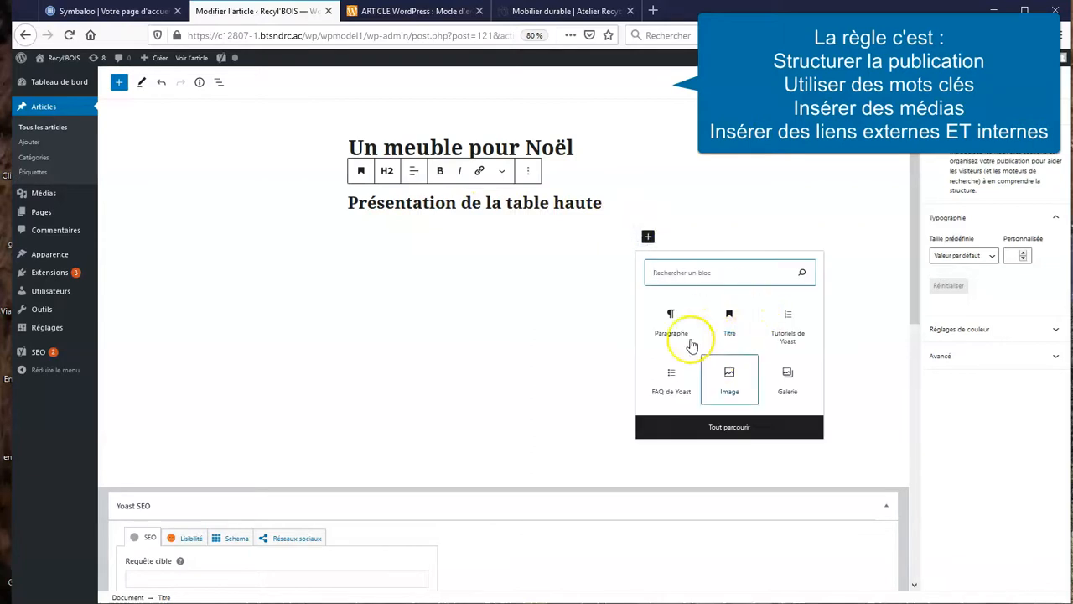
{"action": "left_click", "coordinate": [675, 323]}
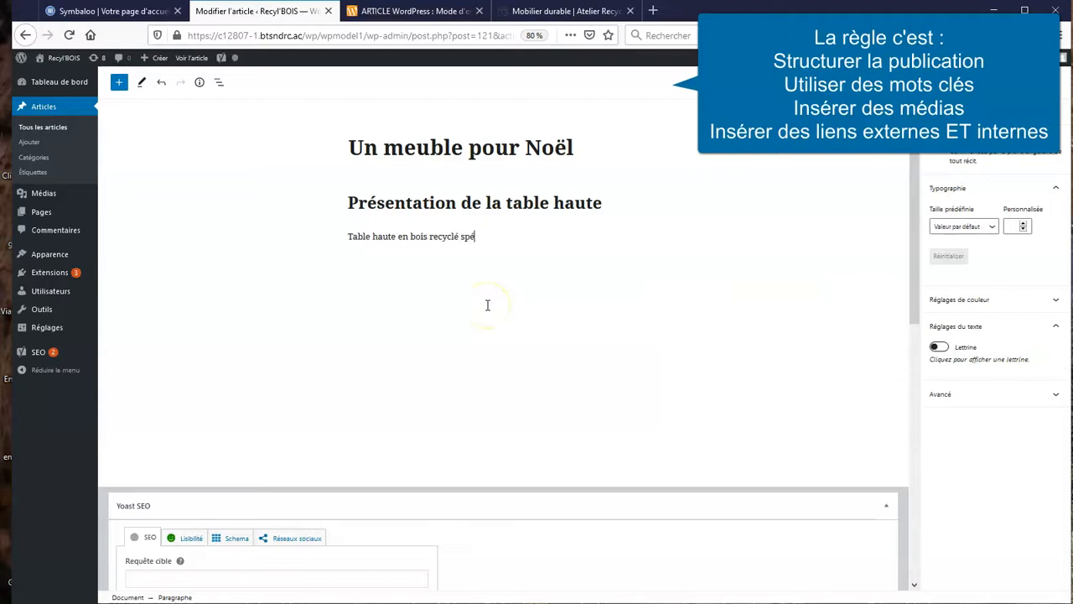
{"action": "type", "text": "Cette année 2020 sera l'année de la table haute en bois et acire totalement recycl"}
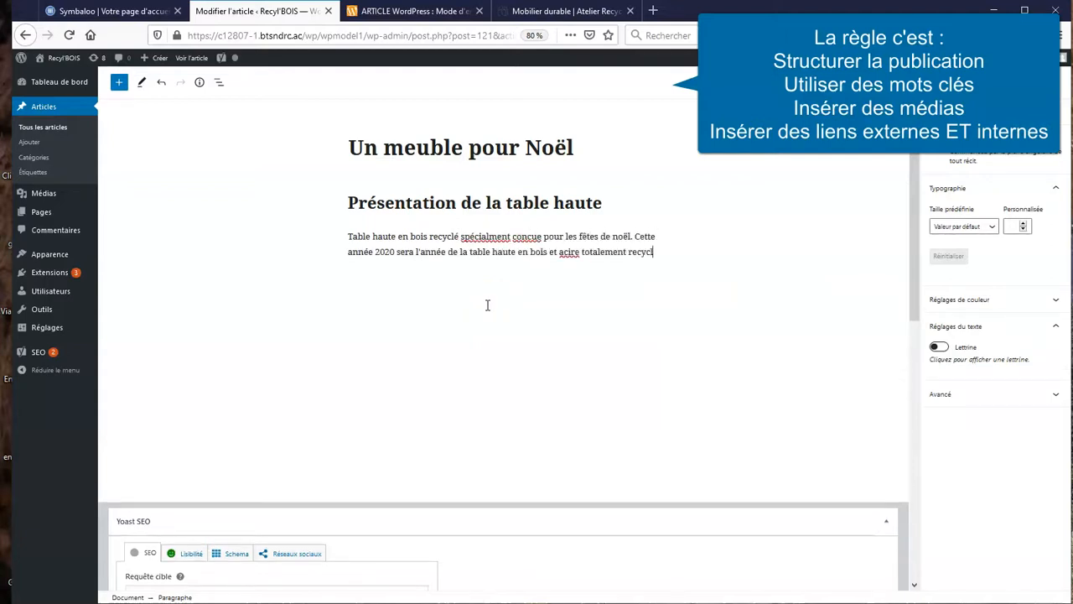
{"action": "type", "text": "é."}
Step: Correct the misspelled words in the paragraph to "spécialement", "conçue" and "acier"
{"action": "right_click", "coordinate": [489, 239]}
{"action": "left_click", "coordinate": [508, 250]}
{"action": "right_click", "coordinate": [539, 239]}
{"action": "left_click", "coordinate": [553, 250]}
{"action": "right_click", "coordinate": [590, 253]}
{"action": "left_click", "coordinate": [610, 263]}
Step: Insert an image block below the paragraph and choose tab1.jpg from the media library
{"action": "left_click", "coordinate": [417, 266]}
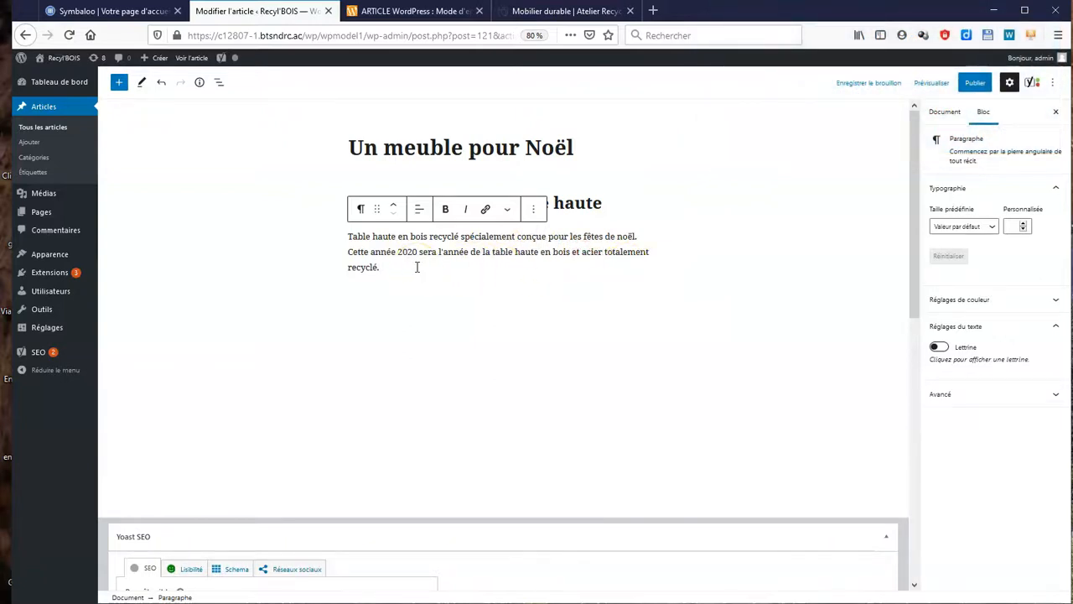
{"action": "key", "text": "Return"}
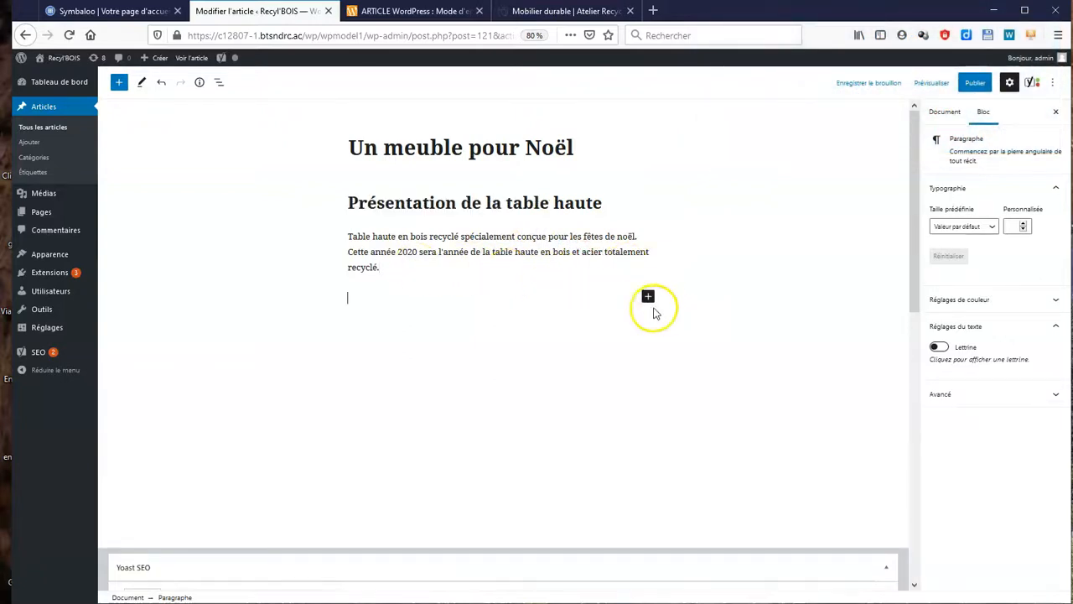
{"action": "left_click", "coordinate": [648, 298]}
{"action": "left_click", "coordinate": [733, 444]}
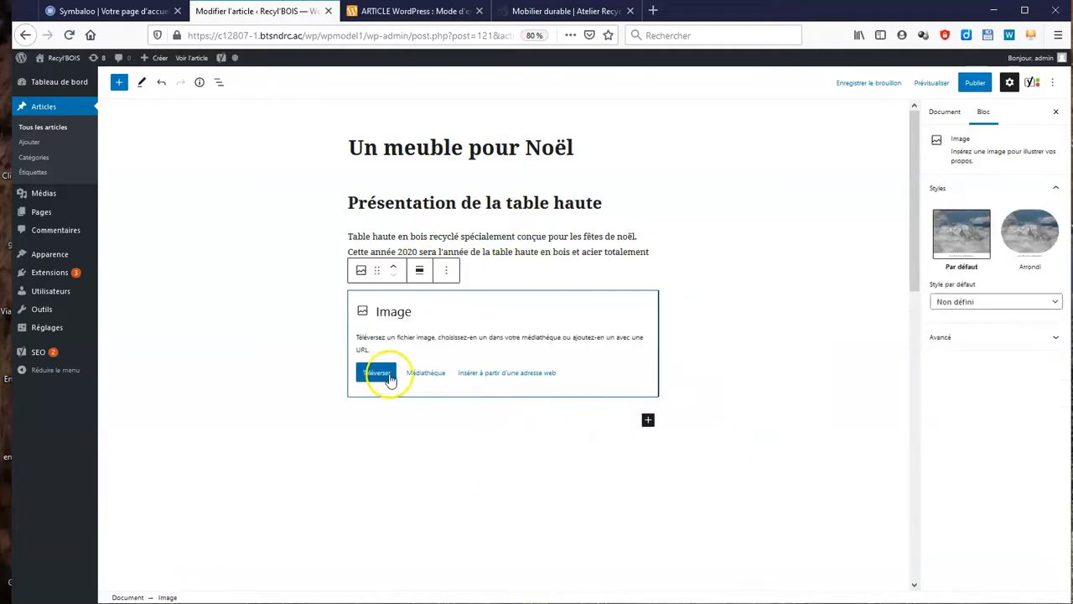
{"action": "left_click", "coordinate": [427, 374]}
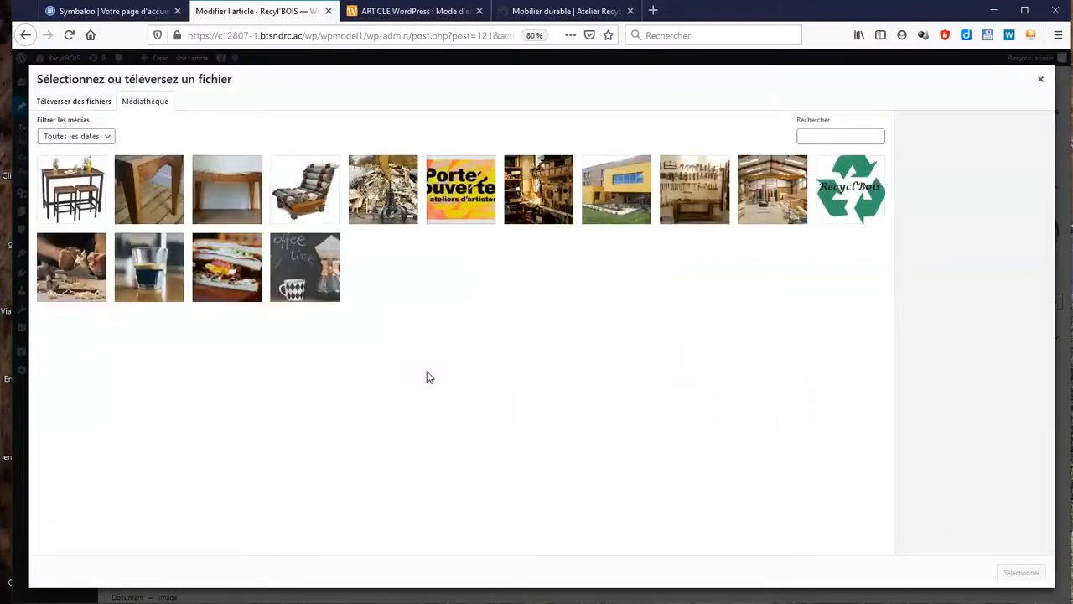
{"action": "left_click", "coordinate": [151, 200]}
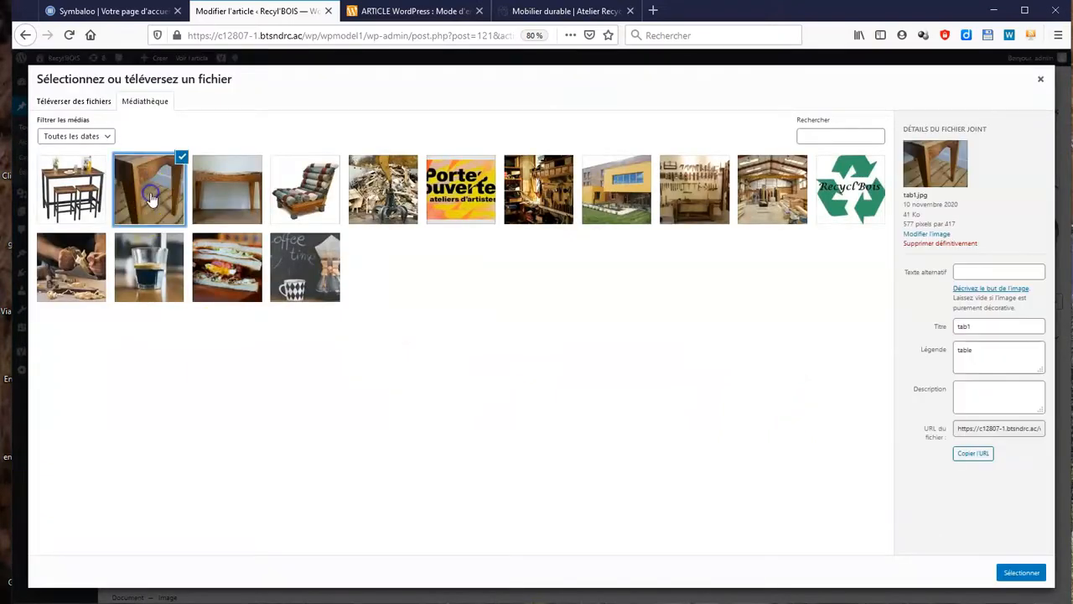
Step: Set the image's alternative text to "table haute bois", its title to "table haute bois de l'entreprise" and its caption to "table haute bois recyclés"
{"action": "left_click", "coordinate": [990, 273]}
{"action": "type", "text": "table haute bois"}
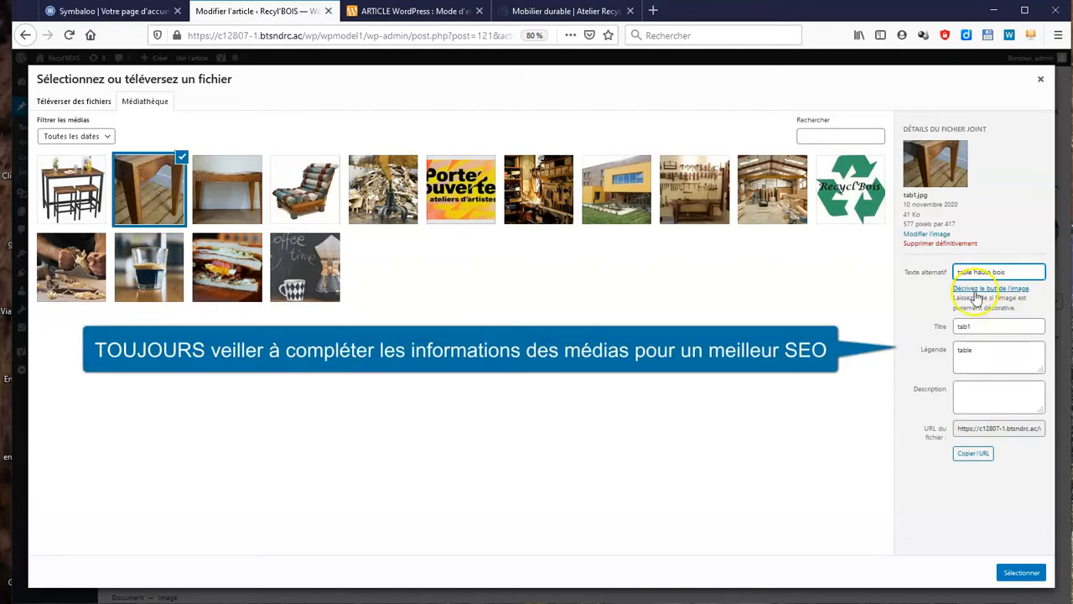
{"action": "double_click", "coordinate": [982, 325]}
{"action": "type", "text": "table hau"}
{"action": "type", "text": "treprise"}
{"action": "left_click", "coordinate": [988, 347]}
{"action": "type", "text": "table haute bois recyclés"}
Step: Describe the image as "table haute, bois et acier recyclé" and insert it into the article
{"action": "left_click", "coordinate": [997, 399]}
{"action": "type", "text": "tables h"}
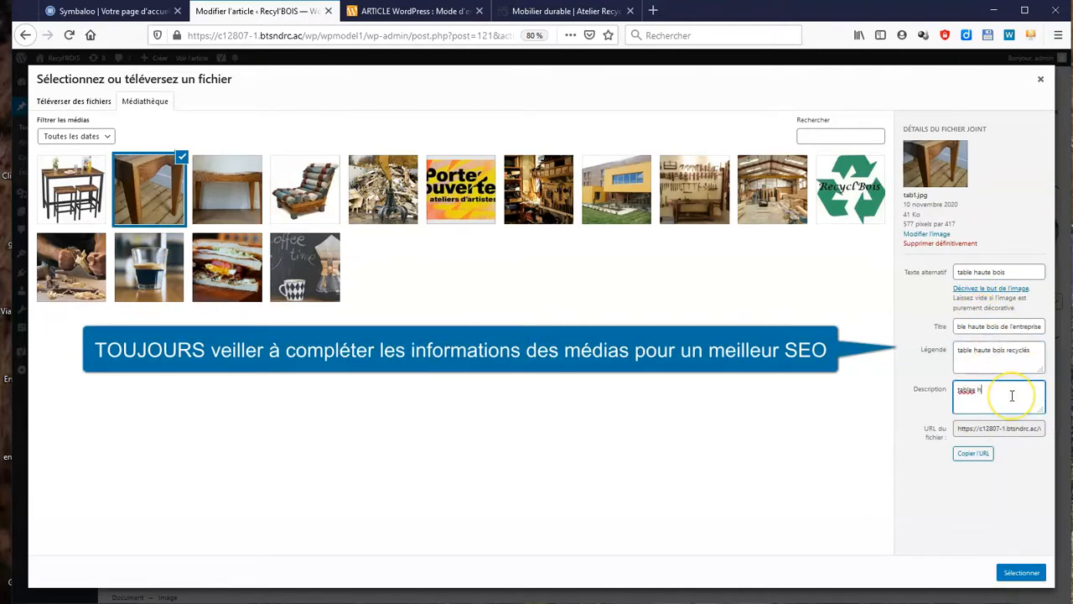
{"action": "right_click", "coordinate": [967, 391]}
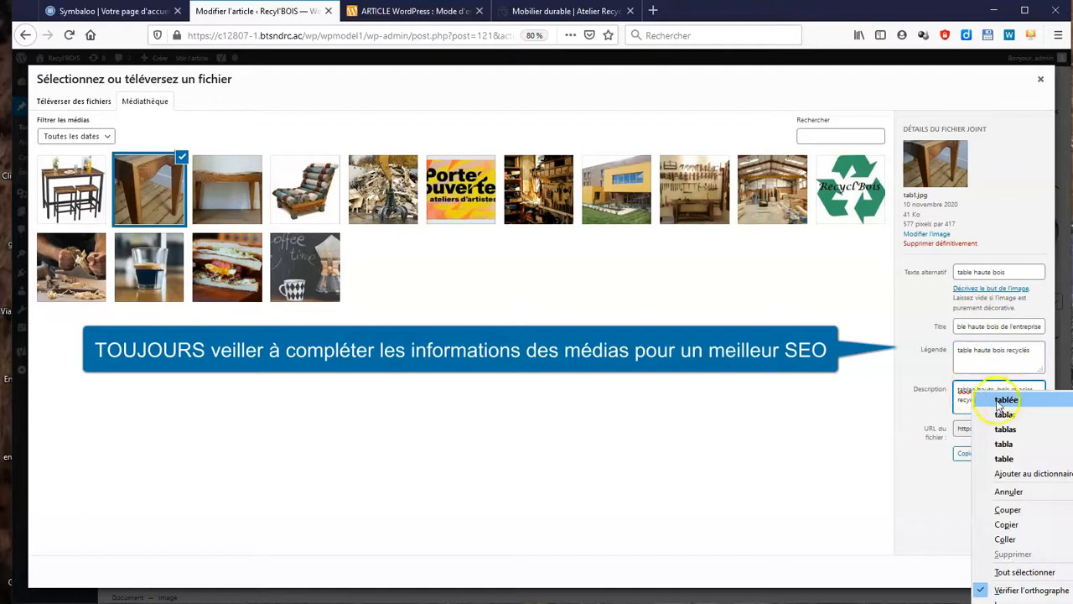
{"action": "left_click", "coordinate": [1018, 457]}
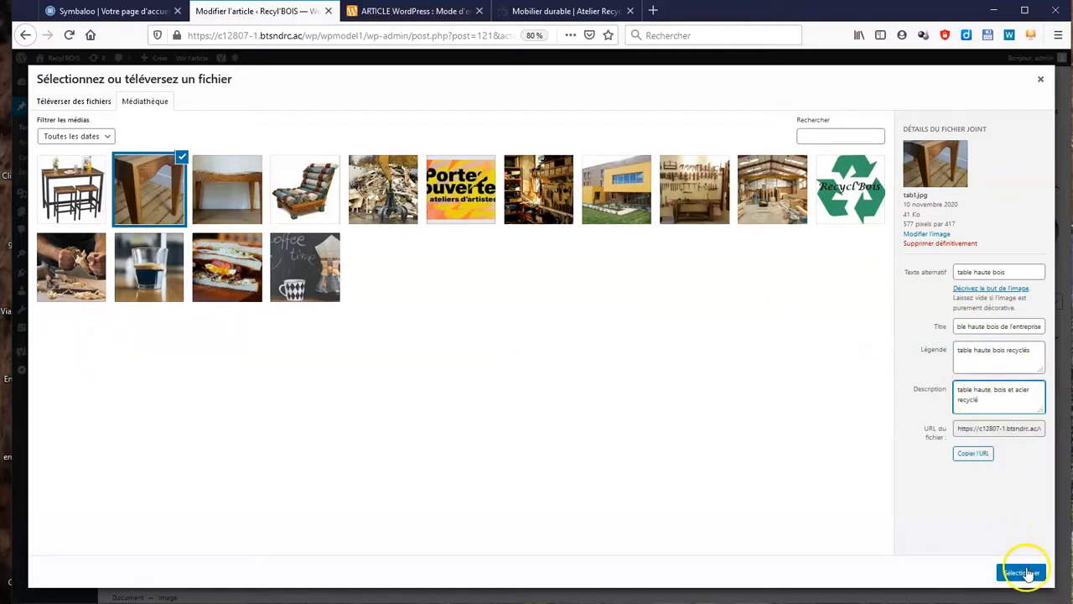
{"action": "left_click", "coordinate": [1025, 571]}
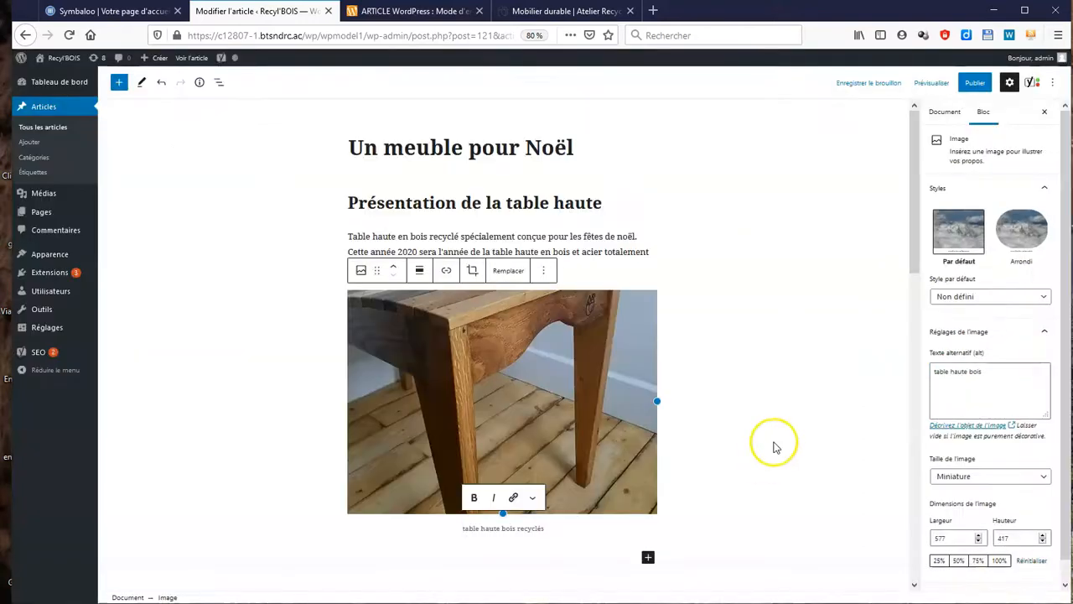
Step: Insert a Bannière block between the paragraph and the table image, using the Atelier Recyl'BOIS workshop photo from the media library
{"action": "scroll", "coordinate": [776, 446], "scroll_direction": "down", "scroll_amount": 3}
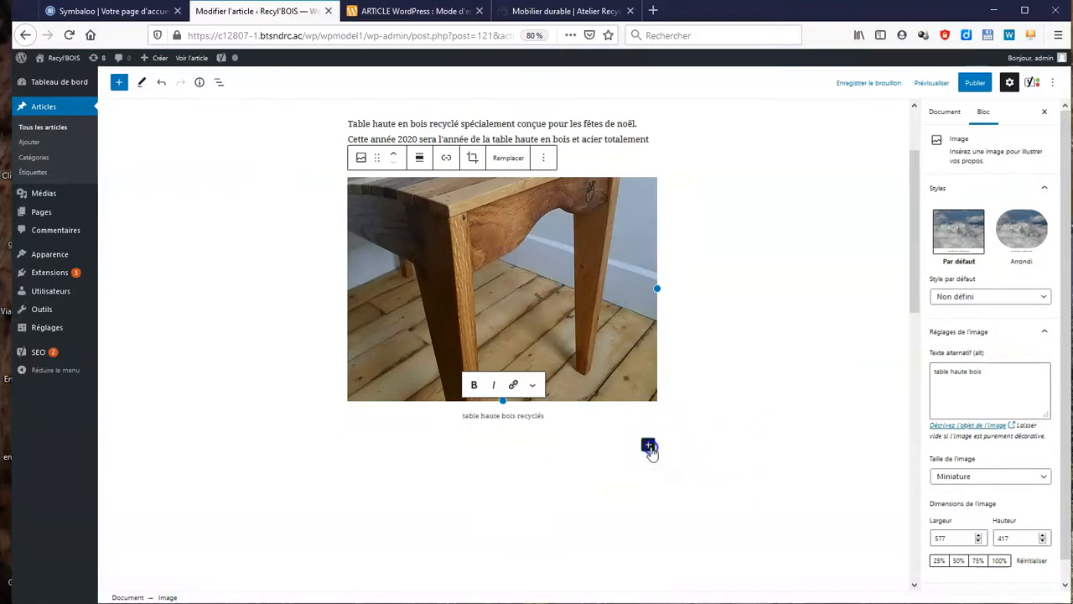
{"action": "left_click", "coordinate": [649, 447]}
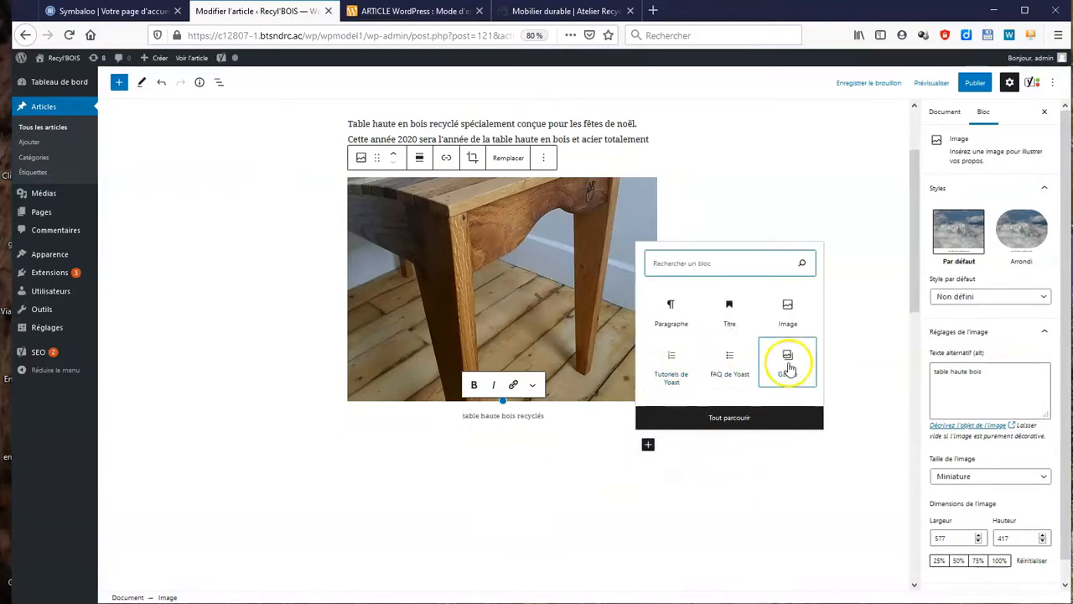
{"action": "left_click", "coordinate": [728, 419]}
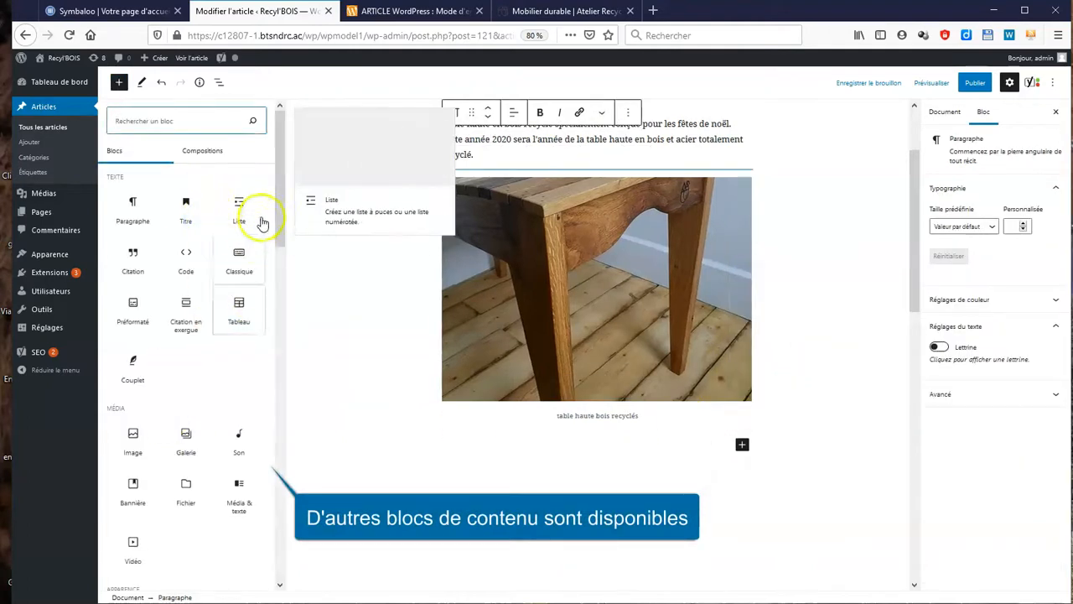
{"action": "left_click_drag", "start_coordinate": [280, 209], "coordinate": [280, 261]}
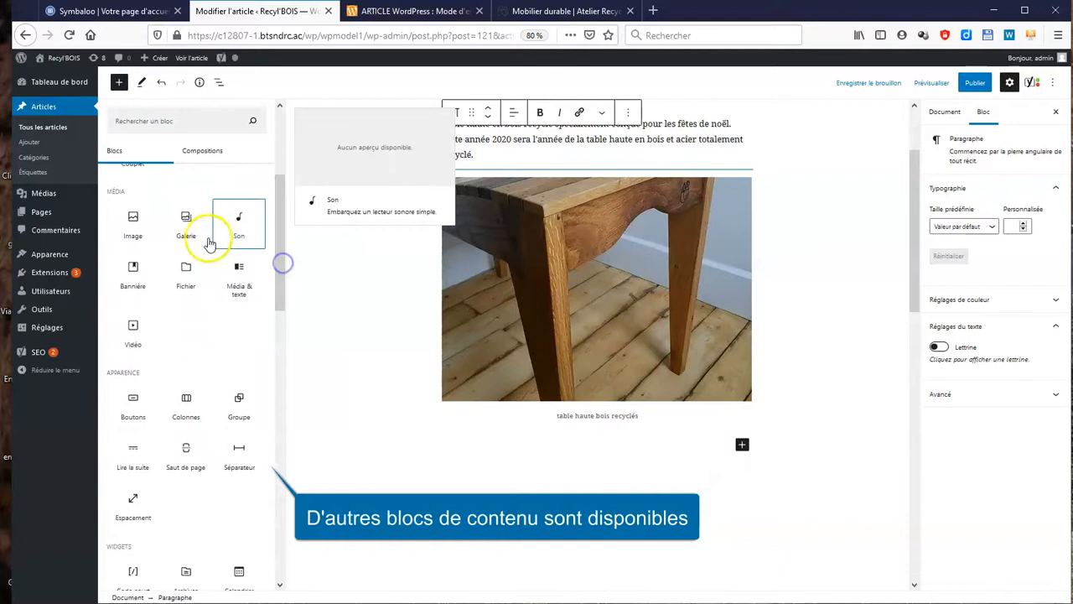
{"action": "left_click", "coordinate": [130, 282]}
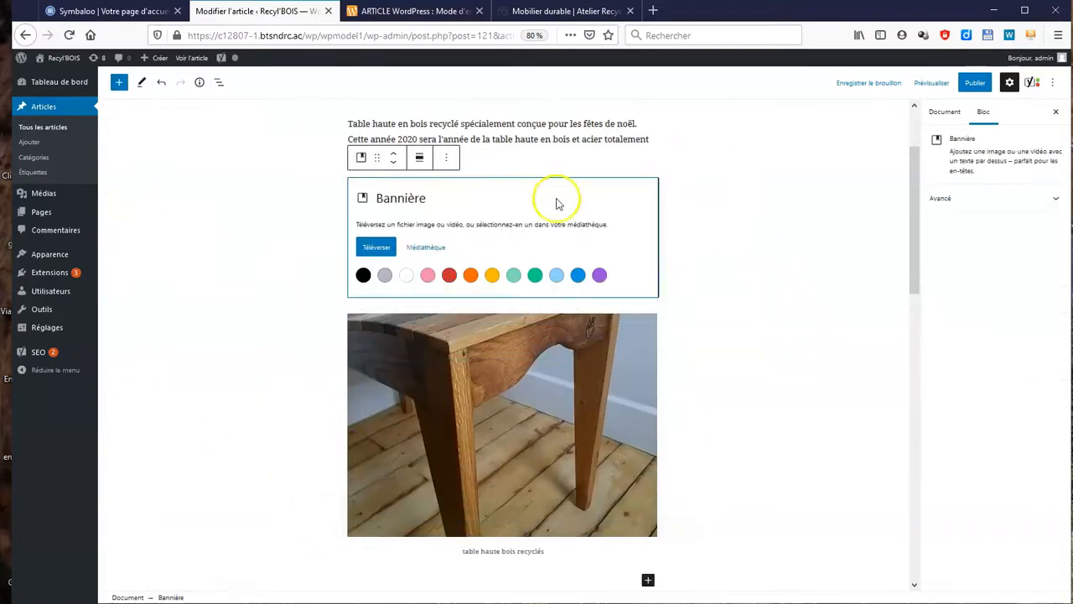
{"action": "left_click", "coordinate": [429, 247]}
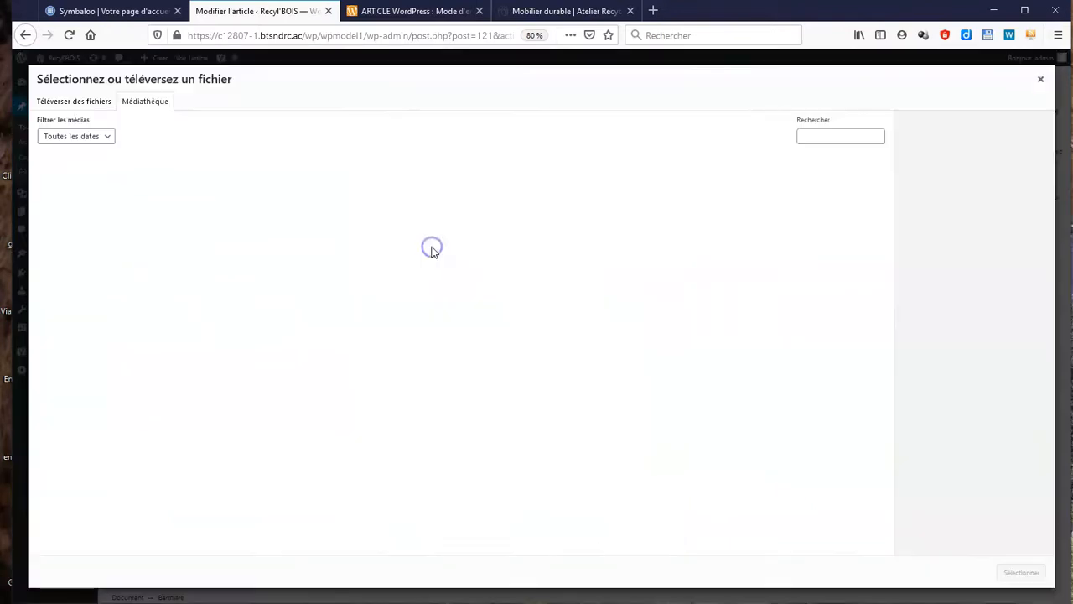
{"action": "left_click", "coordinate": [771, 202]}
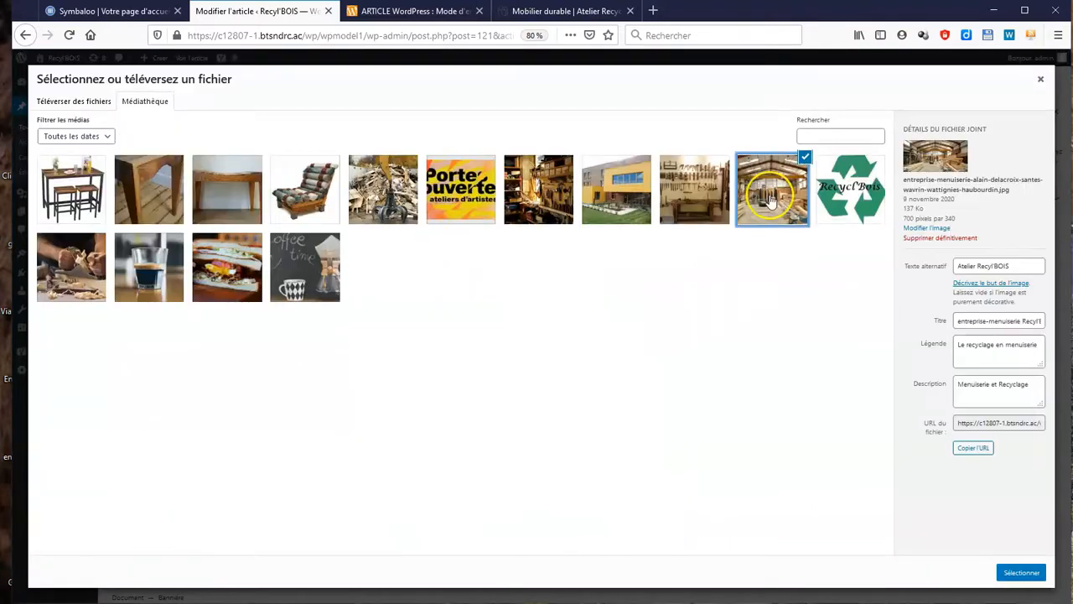
{"action": "left_click", "coordinate": [1025, 572]}
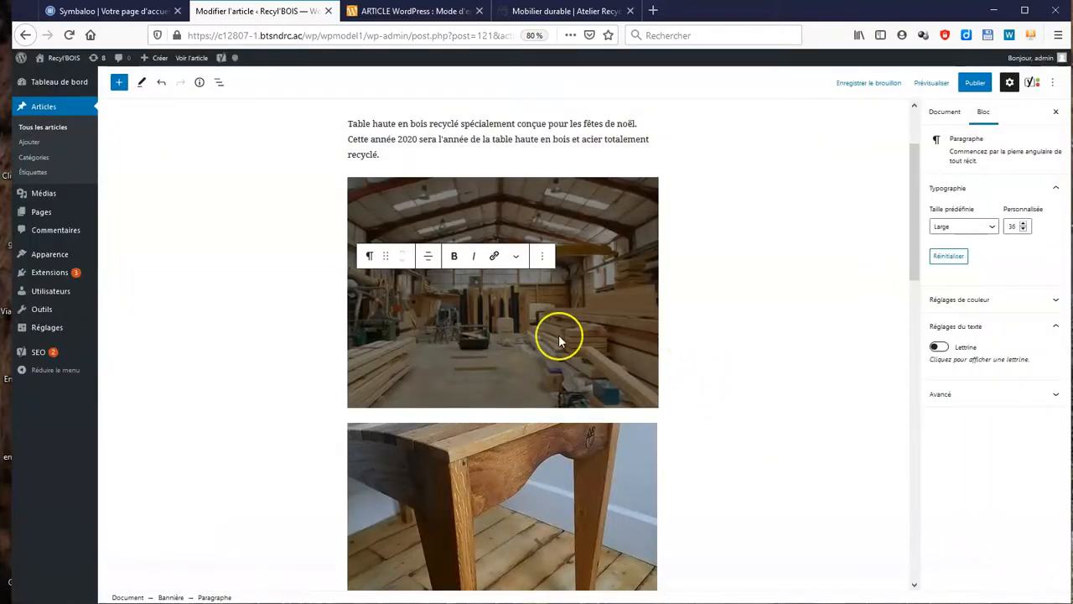
Step: Write "ICI ON PEUT ECRIRE SUR LA BANNIERE" over the banner image
{"action": "type", "text": "ICI ON PEU"}
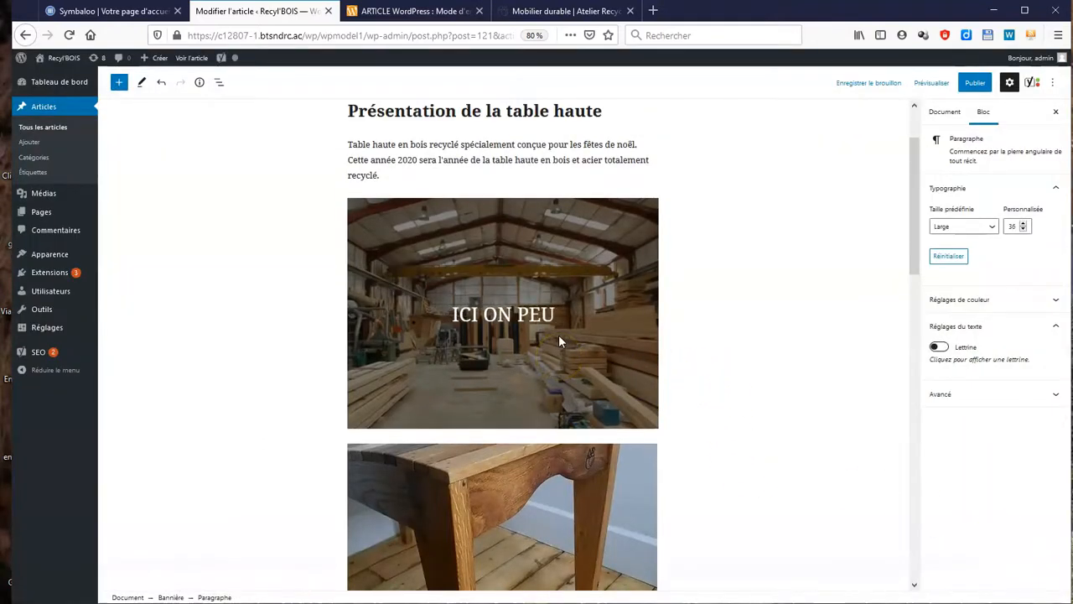
{"action": "type", "text": "T ECRIRE SUR LA BANNIERE"}
{"action": "left_click", "coordinate": [700, 278]}
Step: Insert a YouTube embed block below the table image, choosing it from the full list of blocks
{"action": "scroll", "coordinate": [704, 285], "scroll_direction": "down", "scroll_amount": 3}
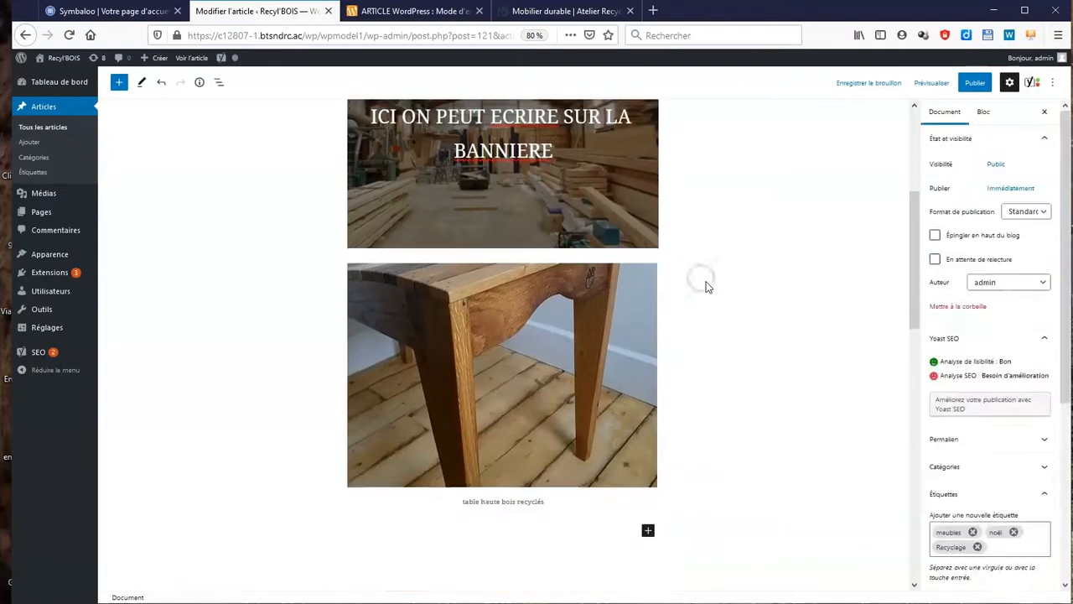
{"action": "scroll", "coordinate": [687, 336], "scroll_direction": "down", "scroll_amount": 2}
{"action": "left_click", "coordinate": [648, 403]}
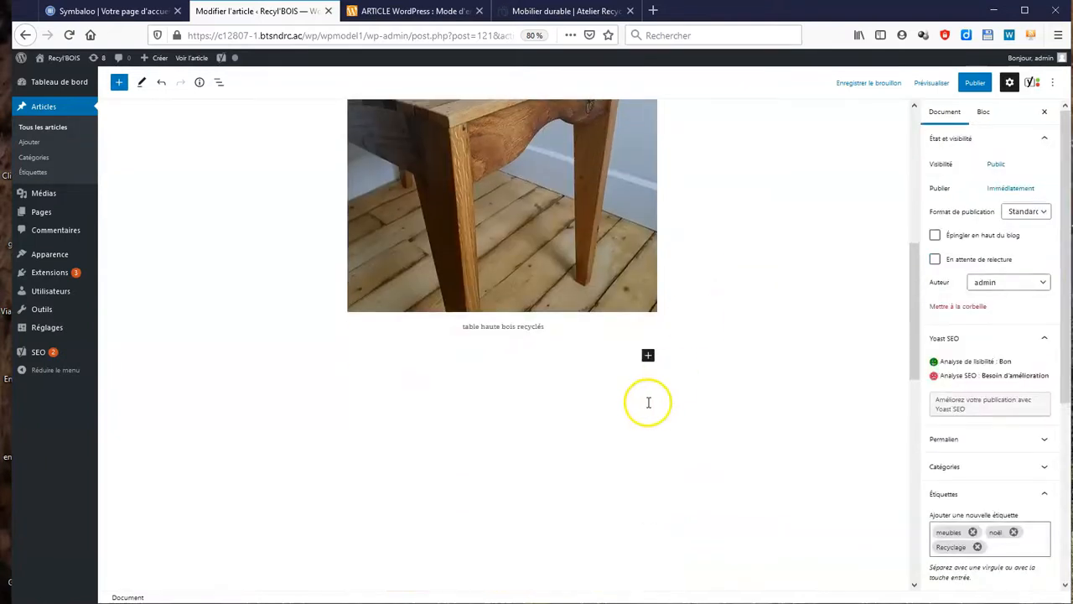
{"action": "left_click", "coordinate": [649, 356]}
{"action": "left_click", "coordinate": [721, 546]}
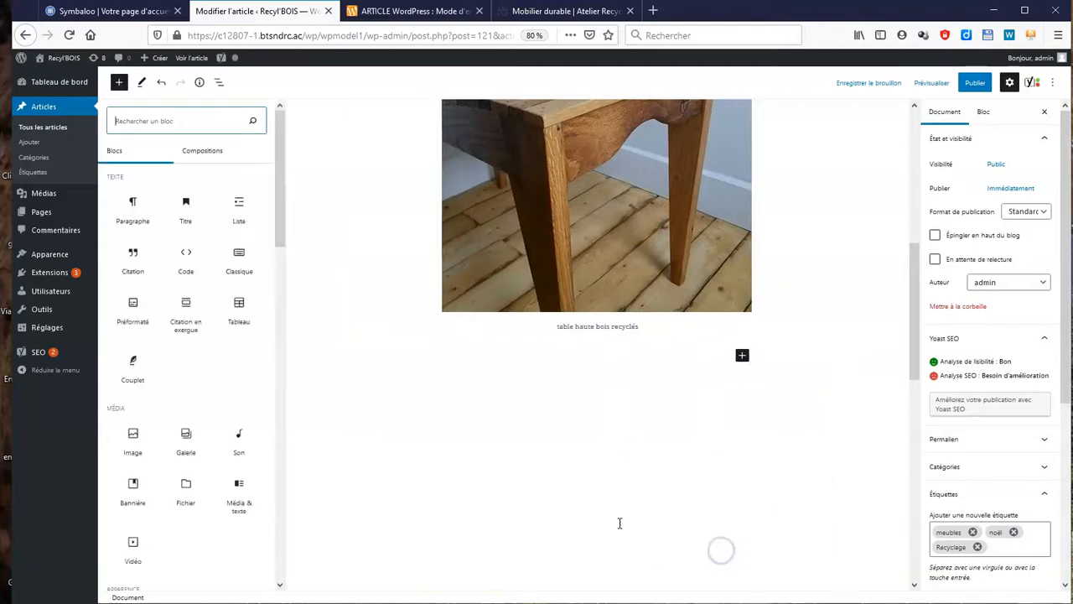
{"action": "scroll", "coordinate": [282, 391], "scroll_direction": "down", "scroll_amount": 5}
{"action": "left_click", "coordinate": [245, 371]}
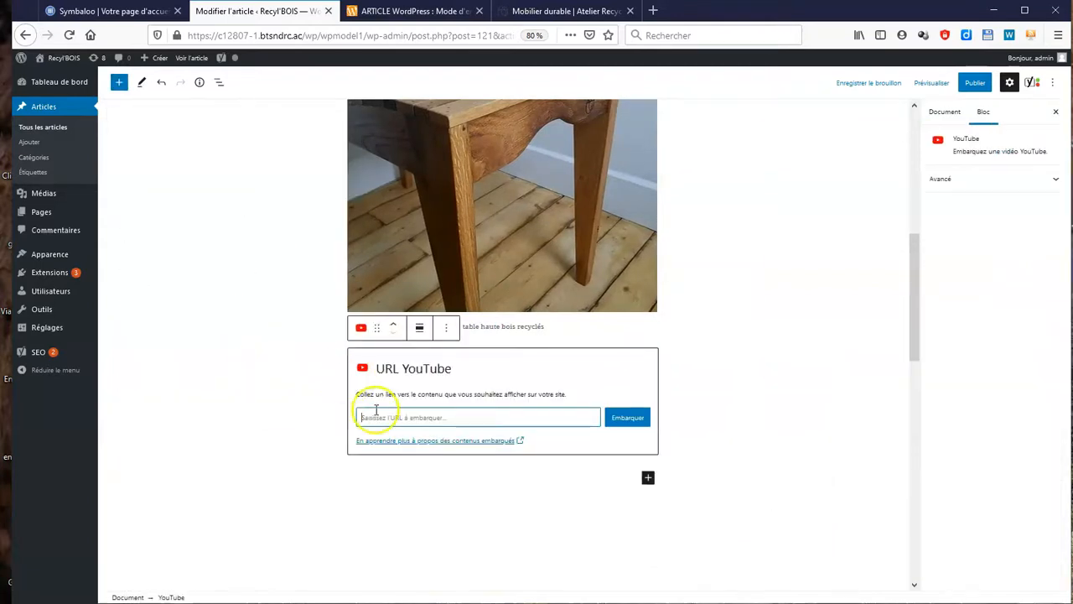
Step: Copy the share link of the YouTube video "#DIY : Fabriquer un meuble caisson bas" and embed it in the article's YouTube block
{"action": "left_click", "coordinate": [653, 18]}
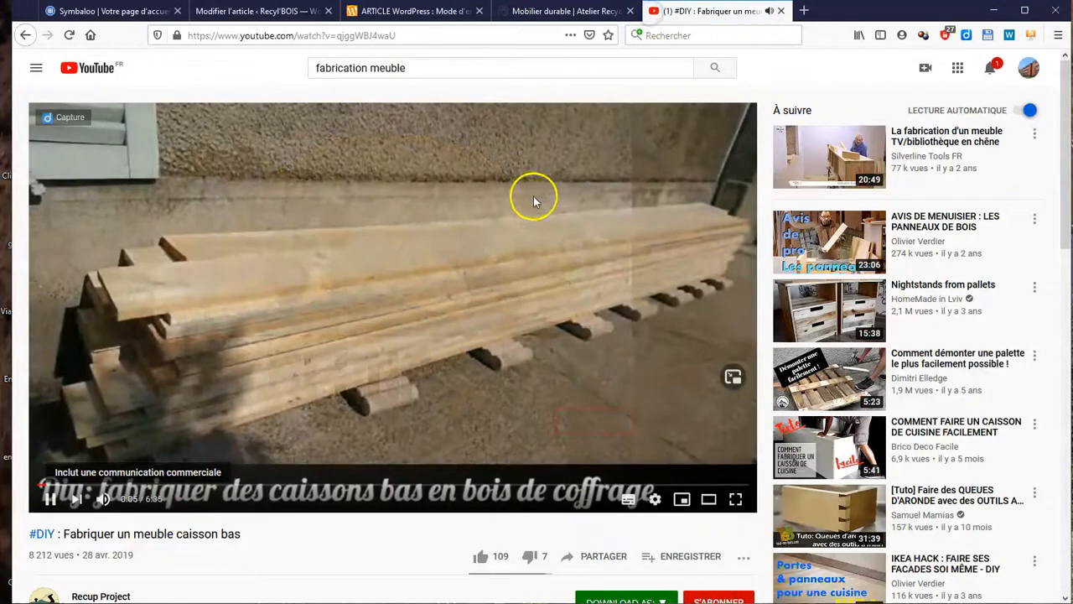
{"action": "scroll", "coordinate": [534, 192], "scroll_direction": "down", "scroll_amount": 3}
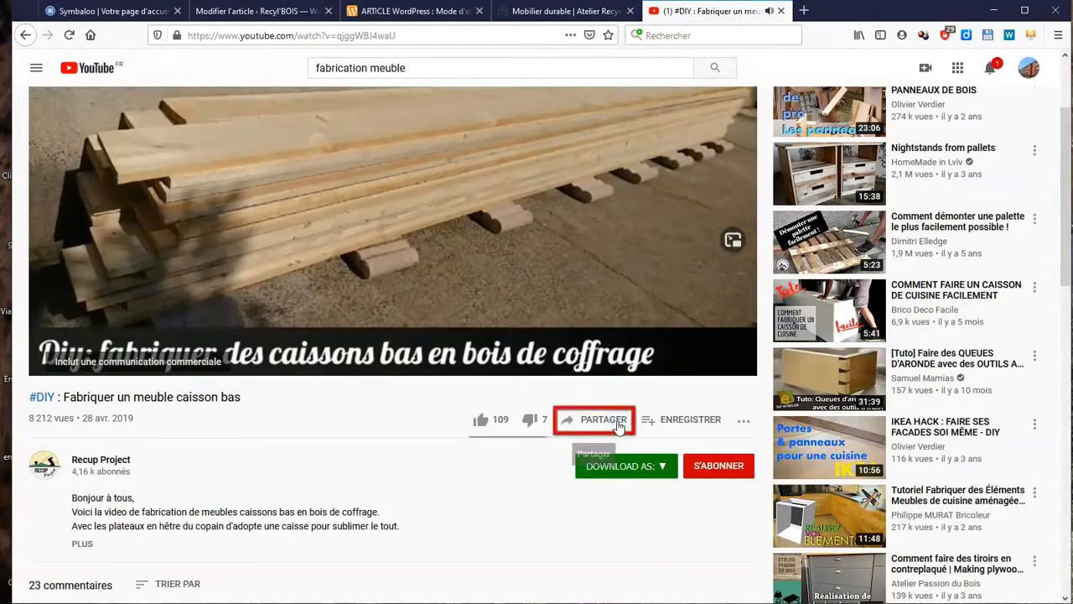
{"action": "left_click", "coordinate": [618, 424]}
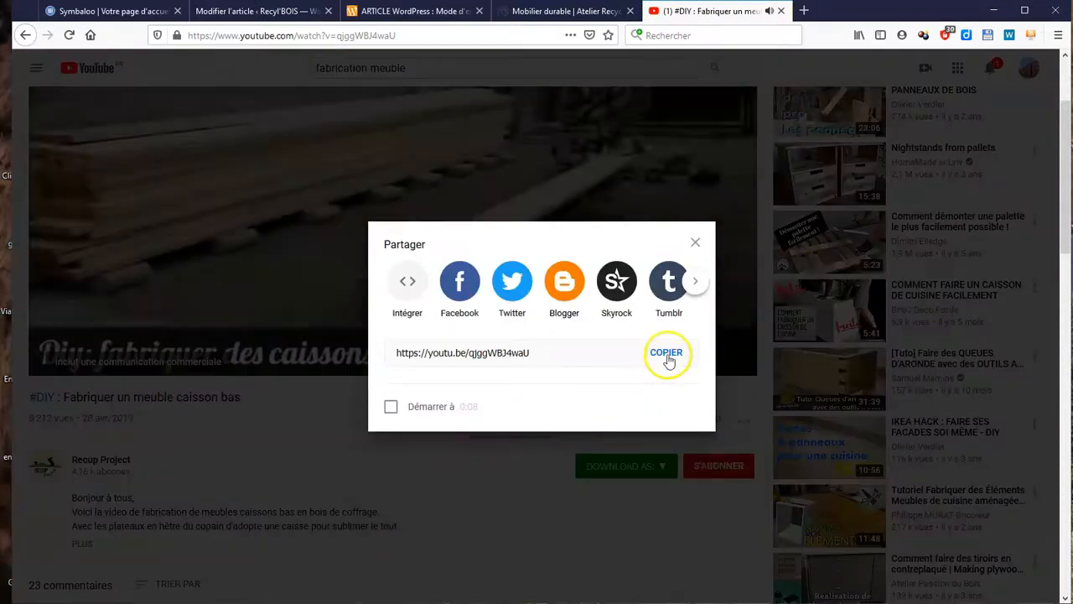
{"action": "left_click", "coordinate": [666, 353]}
{"action": "left_click", "coordinate": [254, 11]}
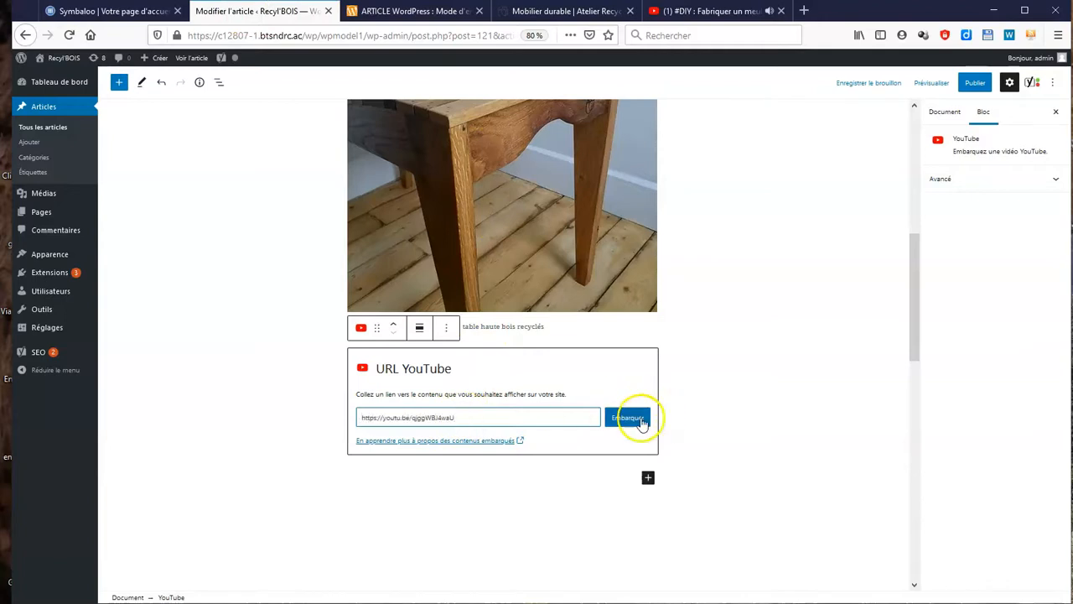
{"action": "left_click", "coordinate": [640, 419]}
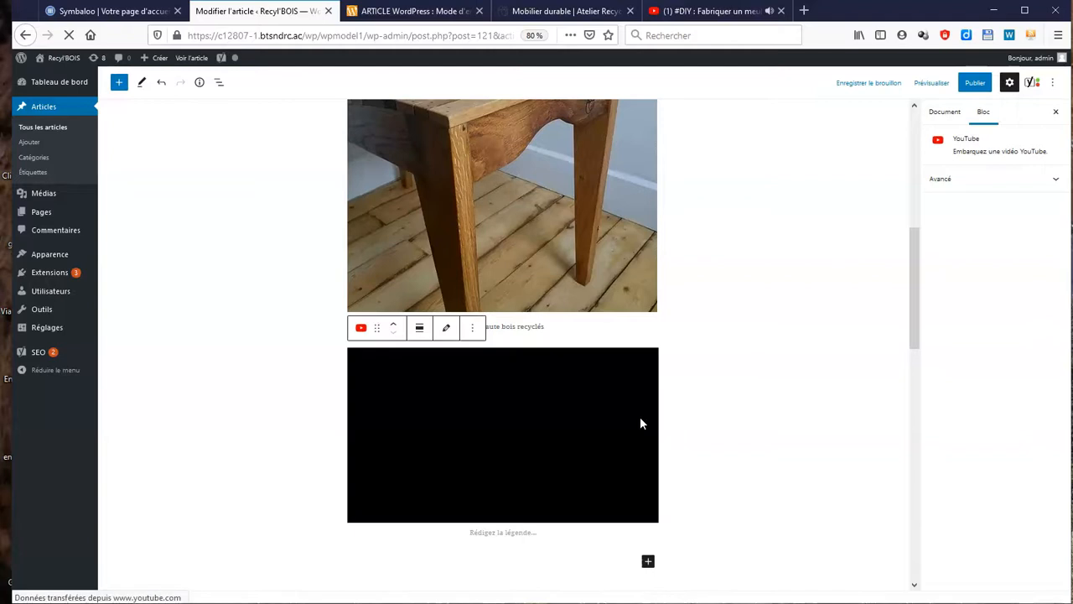
Step: Insert a Boutons block below the YouTube video, choosing it from the full list of blocks
{"action": "scroll", "coordinate": [735, 421], "scroll_direction": "down", "scroll_amount": 4}
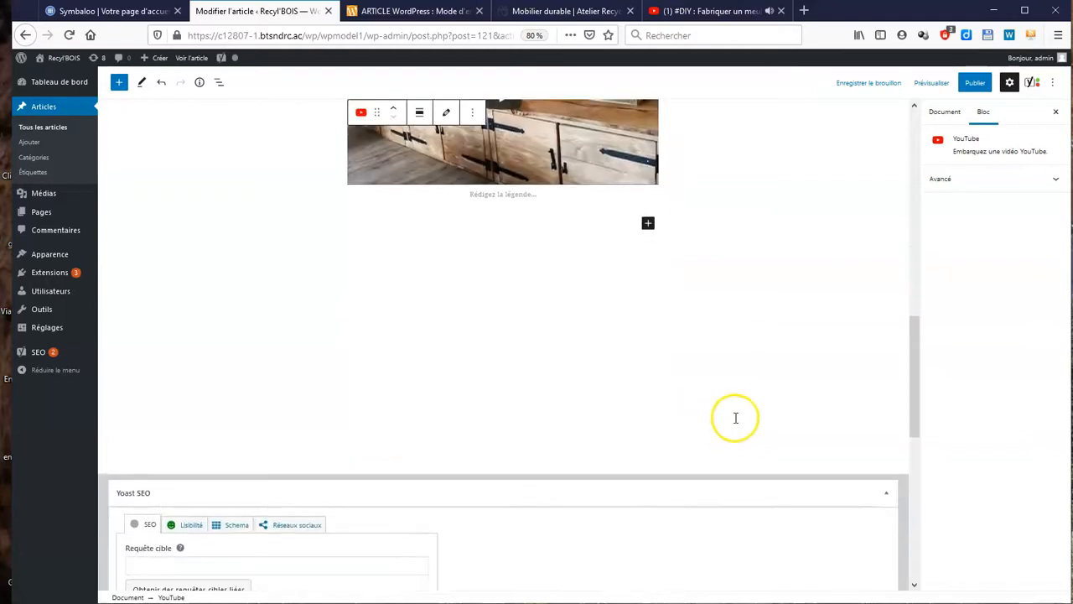
{"action": "left_click", "coordinate": [648, 226]}
{"action": "left_click", "coordinate": [648, 179]}
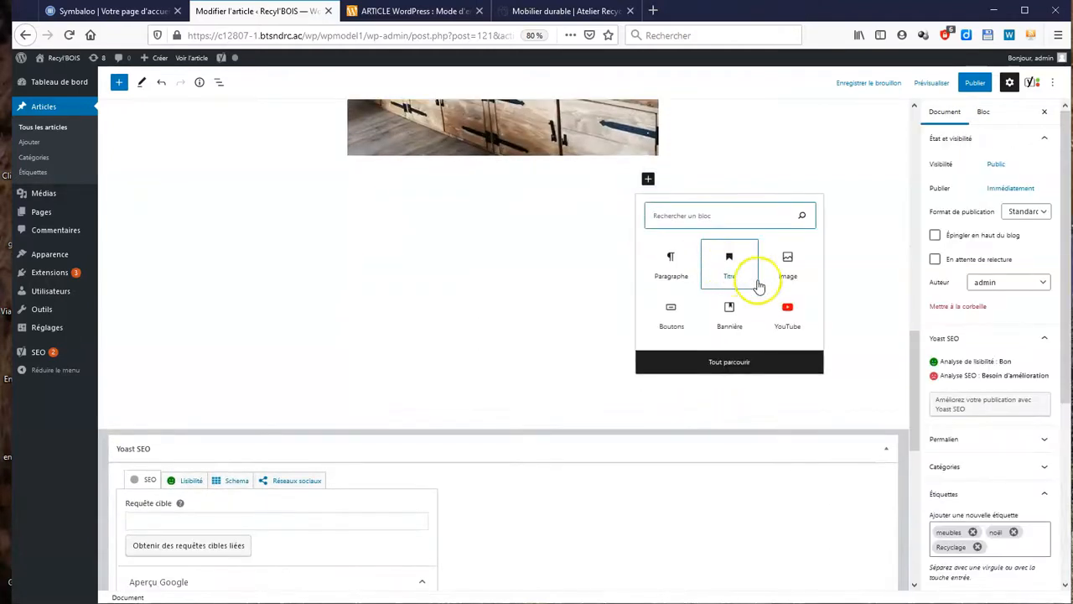
{"action": "left_click", "coordinate": [771, 362]}
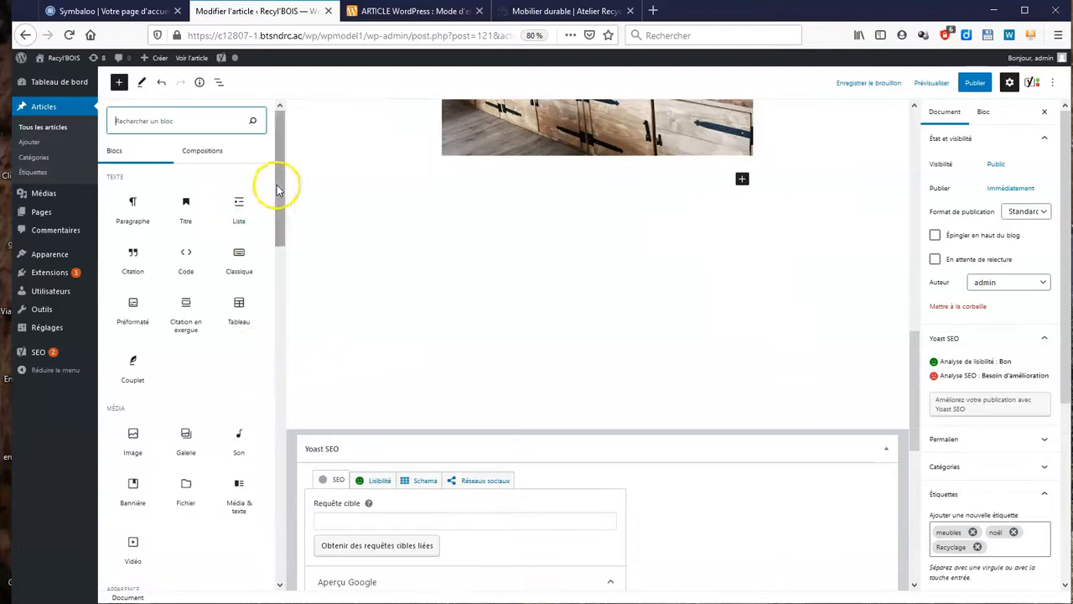
{"action": "left_click_drag", "start_coordinate": [277, 179], "coordinate": [281, 247]}
{"action": "scroll", "coordinate": [155, 263], "scroll_direction": "down", "scroll_amount": 2}
{"action": "left_click", "coordinate": [115, 288]}
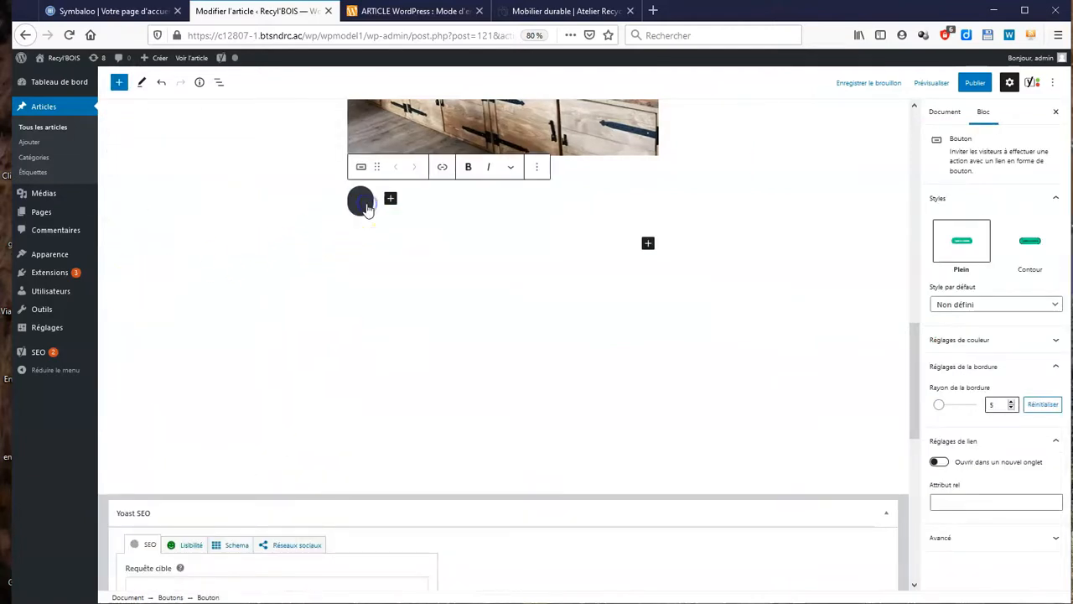
Step: Label the new button "CLIC ICI POUR VOIR LA PAGE DE L'ENTREPRISE"
{"action": "left_click", "coordinate": [374, 236]}
{"action": "type", "text": "CLIC ICI POUR VOIR LA PAGE DE L"}
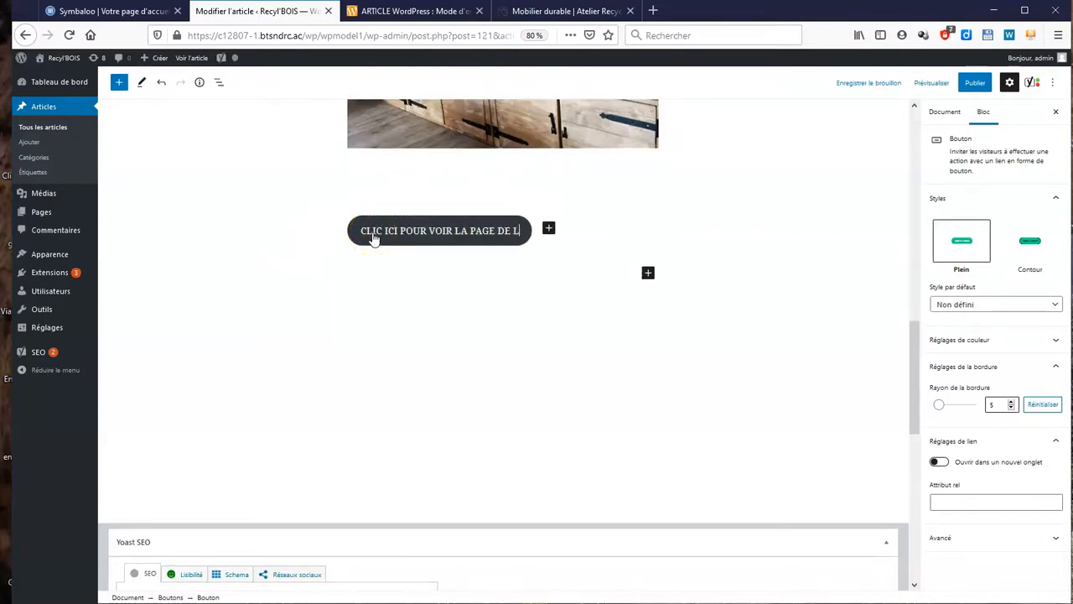
{"action": "type", "text": "'ENTREPRISE"}
{"action": "left_click", "coordinate": [379, 238]}
{"action": "left_click", "coordinate": [412, 239]}
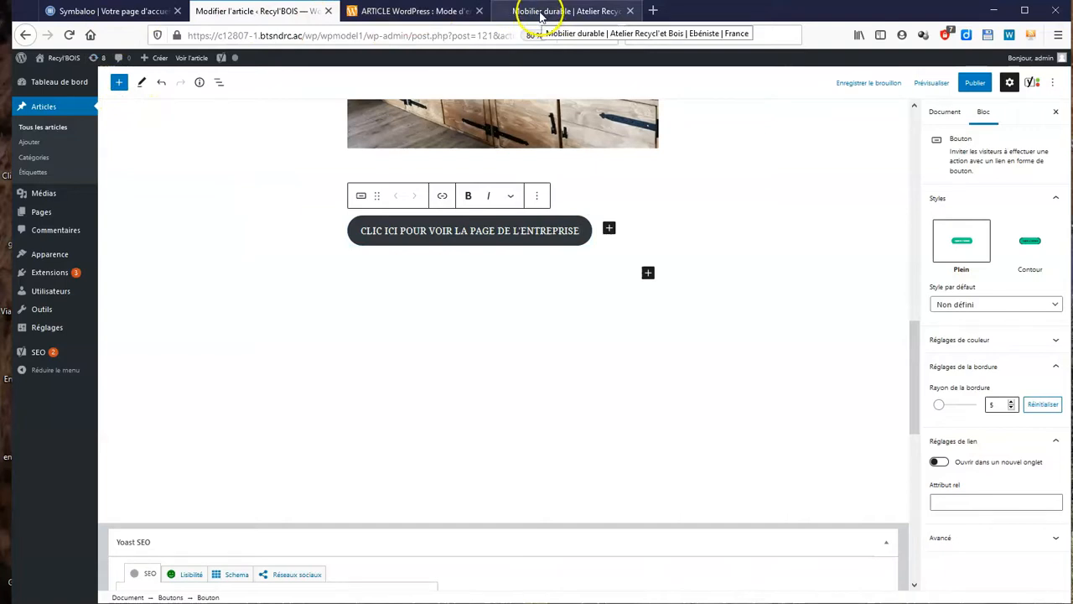
Step: Link the button to the Recyl'BOIS home page address copied from the site, set to open in a new browser tab
{"action": "left_click", "coordinate": [404, 11]}
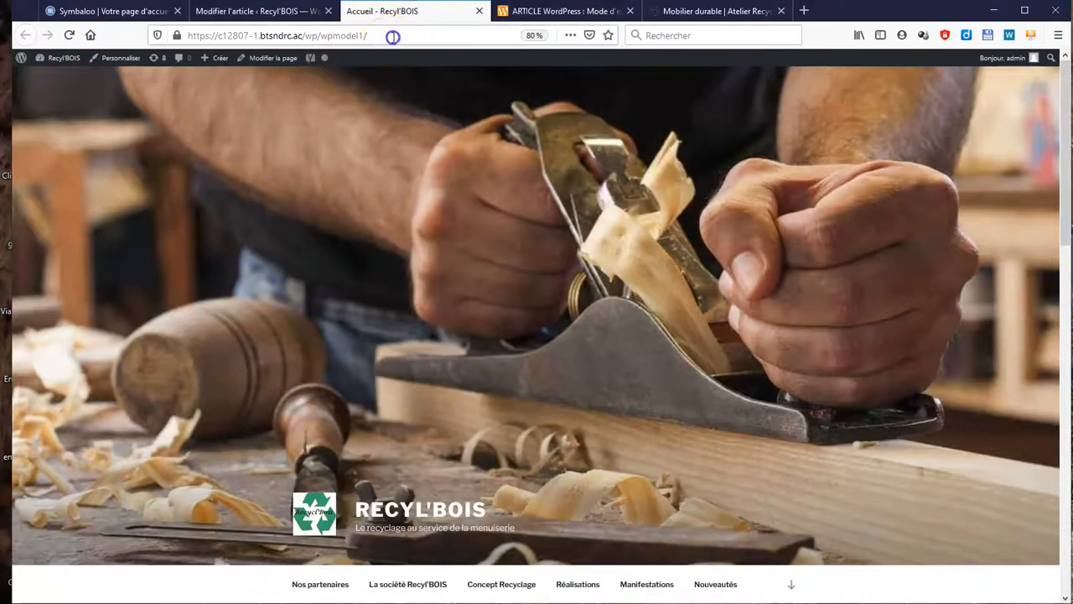
{"action": "left_click", "coordinate": [392, 37]}
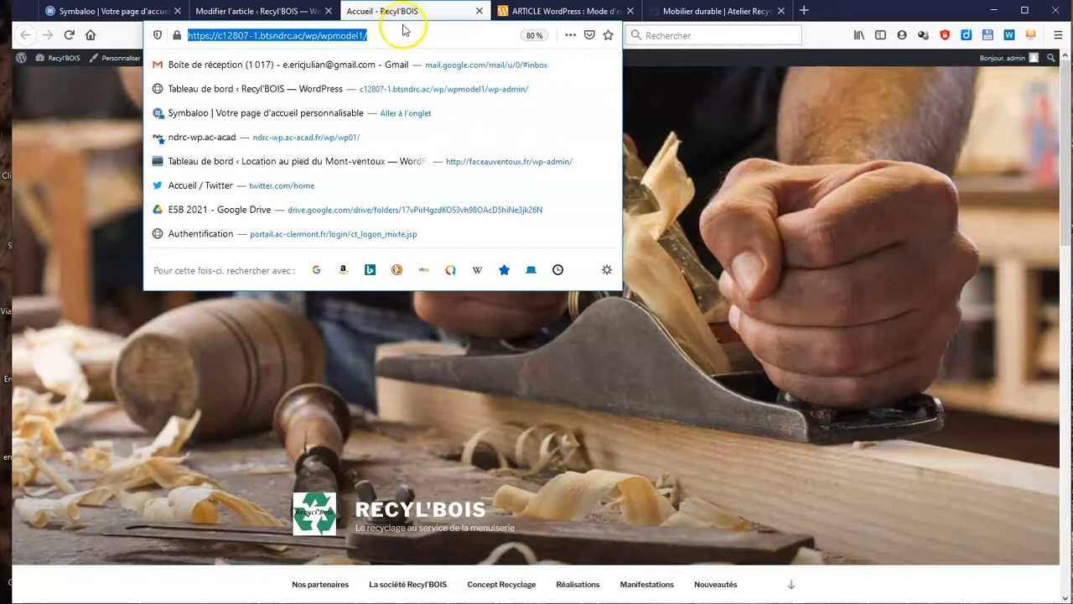
{"action": "left_click", "coordinate": [271, 11]}
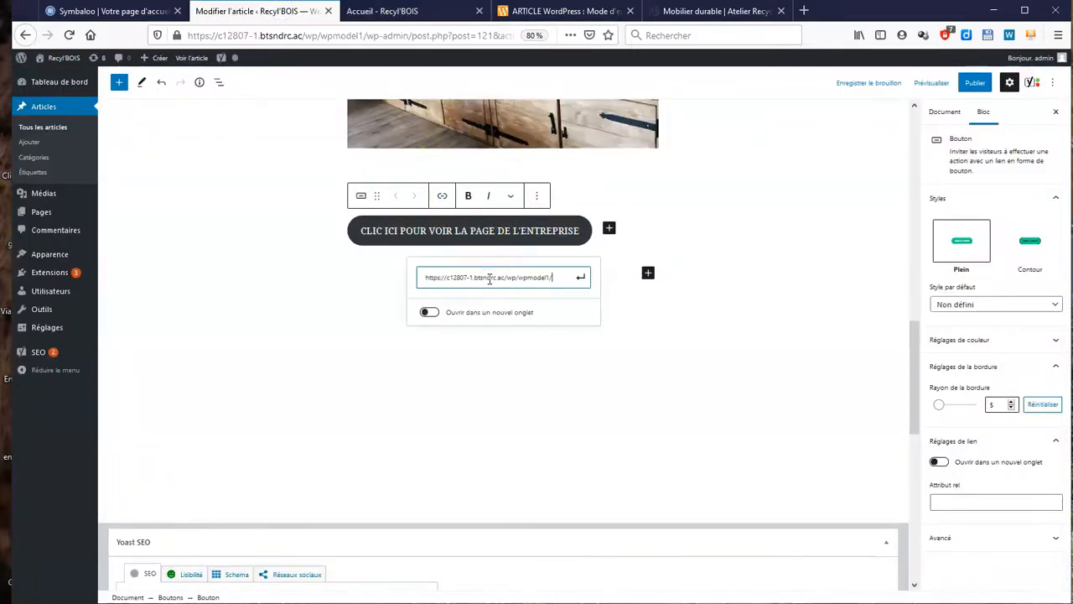
{"action": "left_click", "coordinate": [431, 344]}
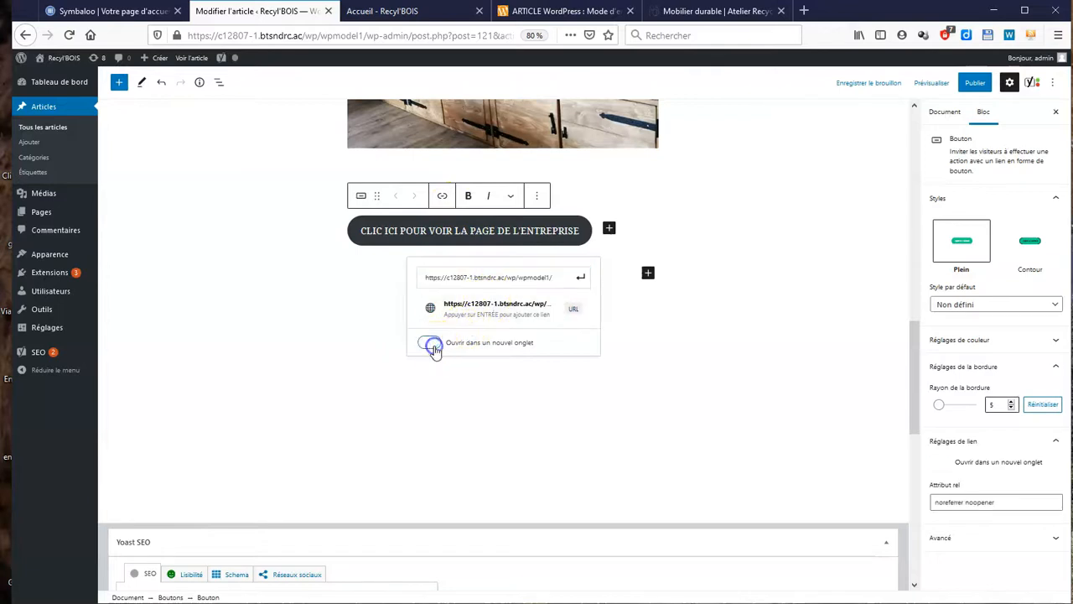
{"action": "left_click", "coordinate": [581, 281]}
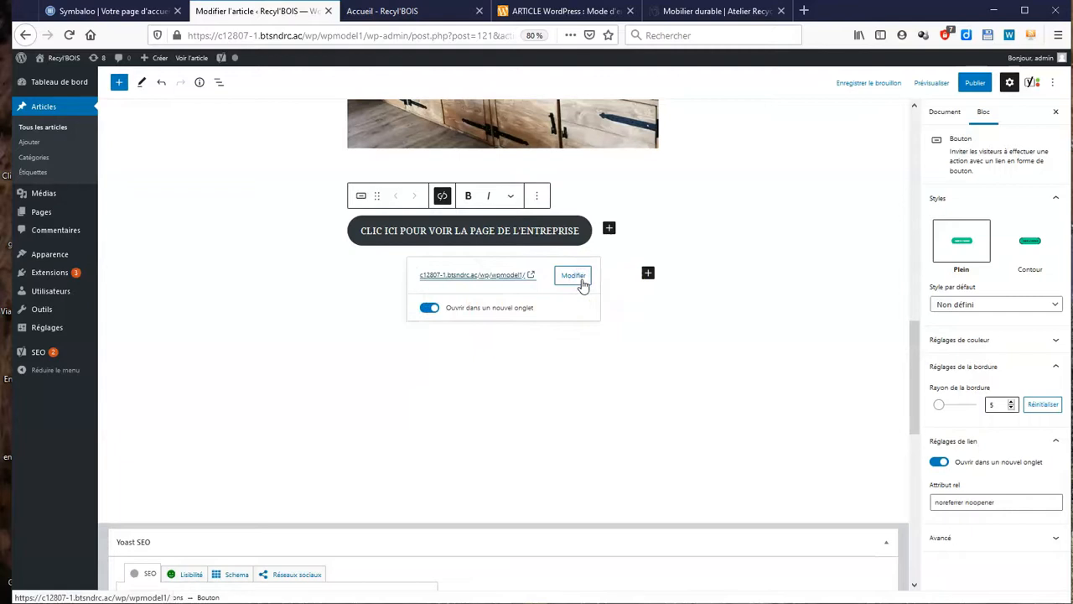
{"action": "left_click", "coordinate": [617, 385]}
Step: Review the article's categories, tags and featured image, and publish it immediately with public visibility
{"action": "left_click", "coordinate": [942, 112]}
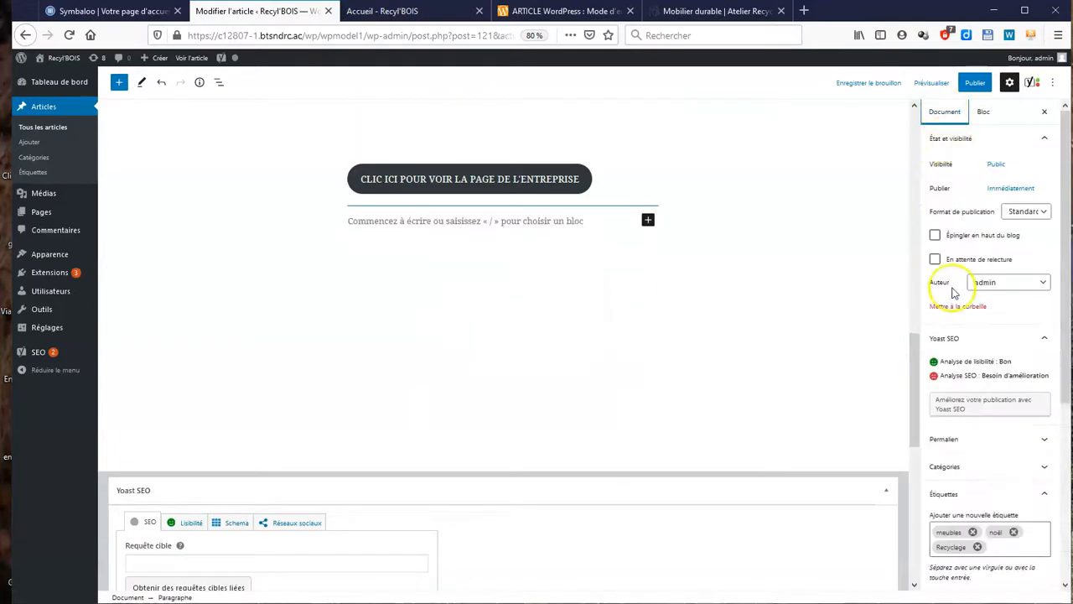
{"action": "left_click", "coordinate": [1018, 471]}
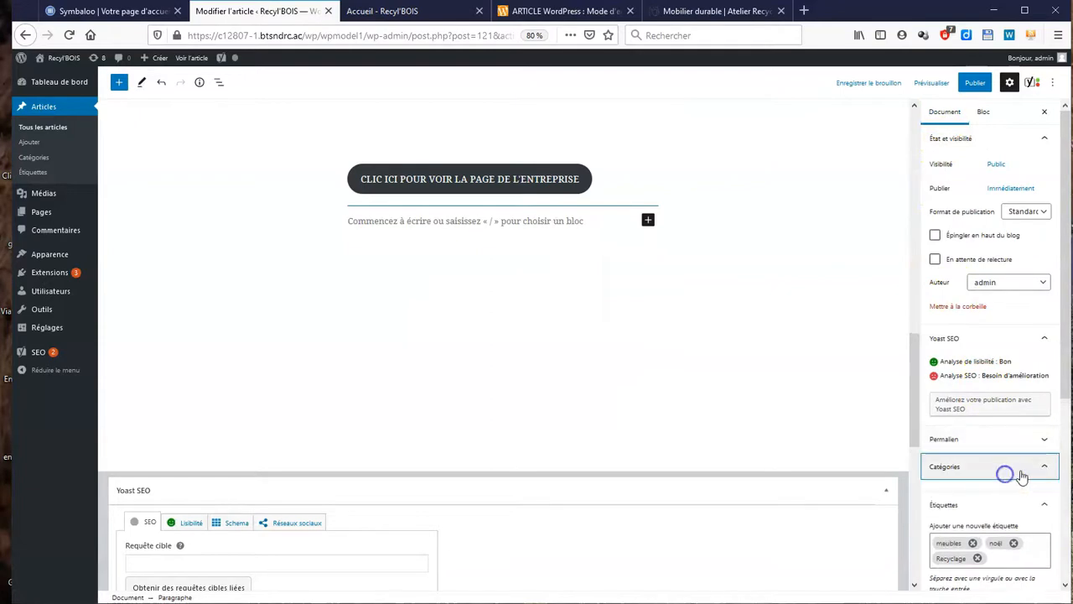
{"action": "scroll", "coordinate": [1021, 476], "scroll_direction": "down", "scroll_amount": 4}
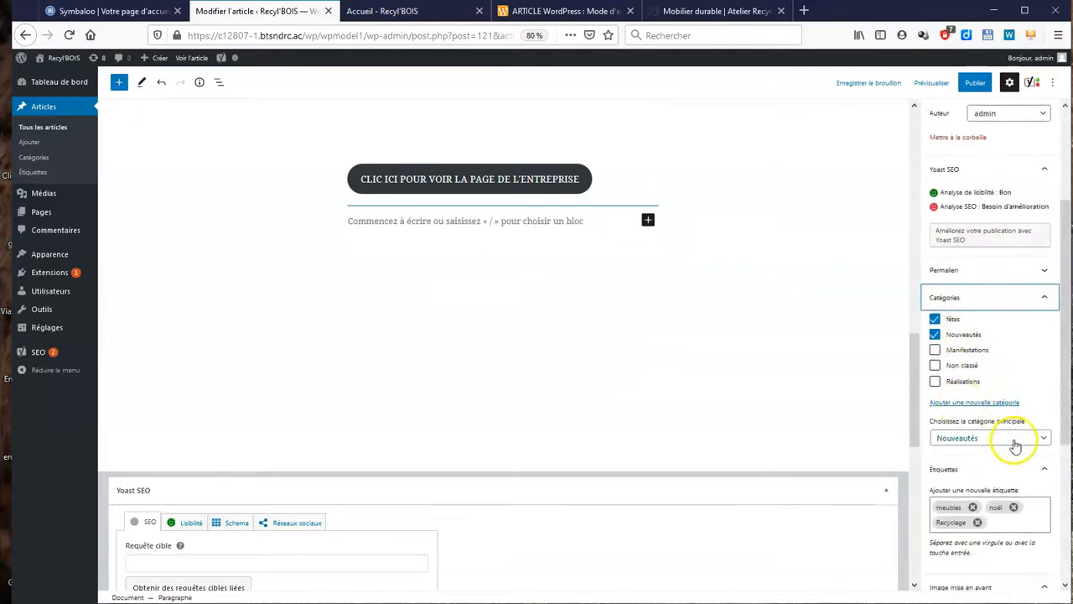
{"action": "scroll", "coordinate": [1027, 469], "scroll_direction": "down", "scroll_amount": 6}
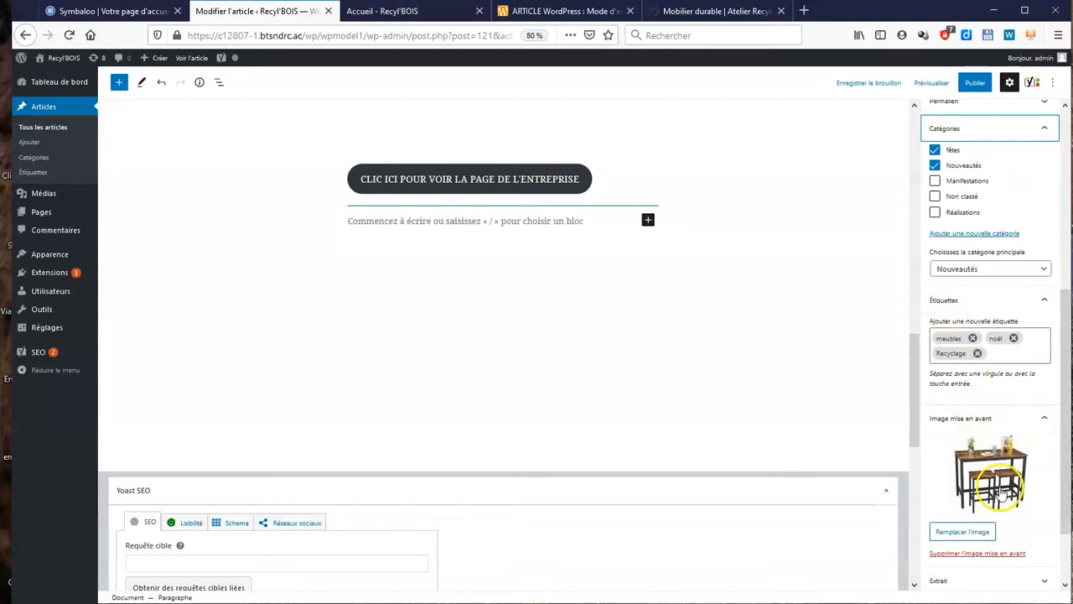
{"action": "scroll", "coordinate": [801, 373], "scroll_direction": "up", "scroll_amount": 10}
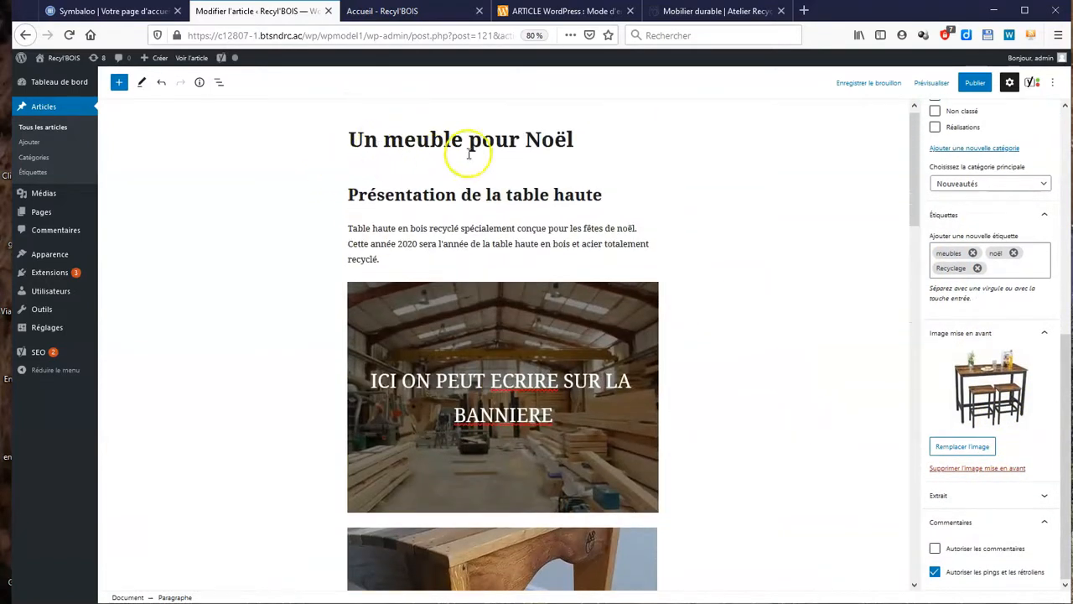
{"action": "left_click", "coordinate": [976, 84]}
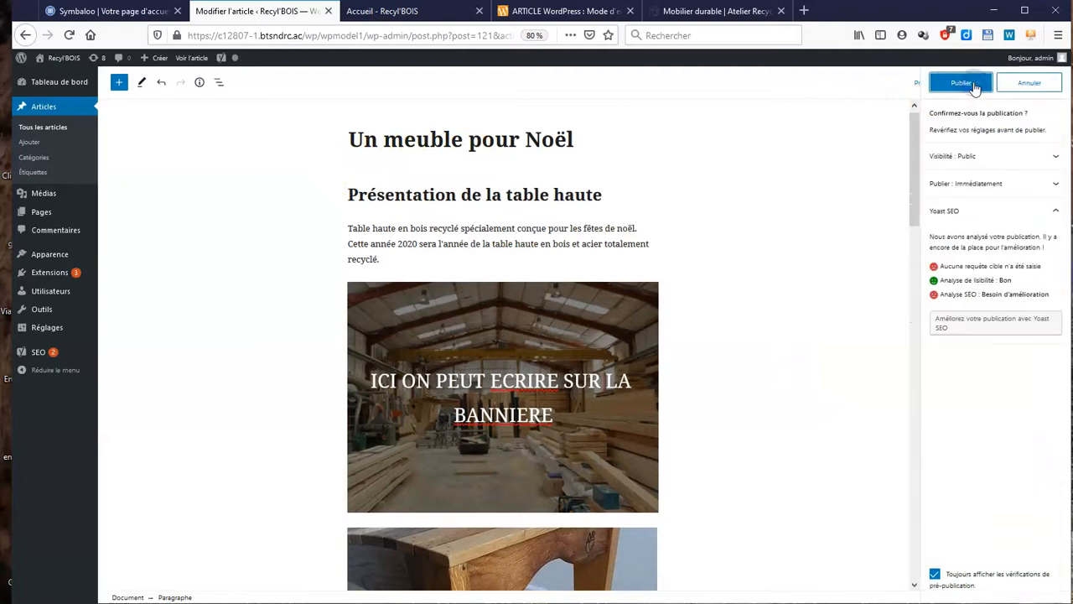
{"action": "left_click", "coordinate": [961, 83]}
Step: Check the published "Un meuble pour Noël" article in the list of all articles and on the reloaded site home page
{"action": "left_click", "coordinate": [69, 126]}
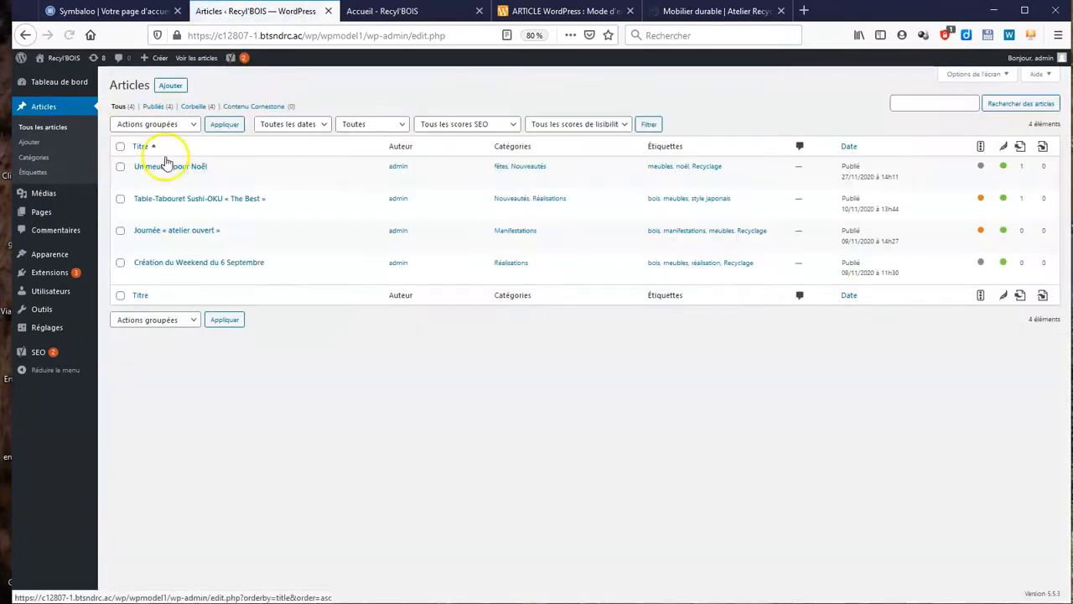
{"action": "left_click", "coordinate": [148, 169]}
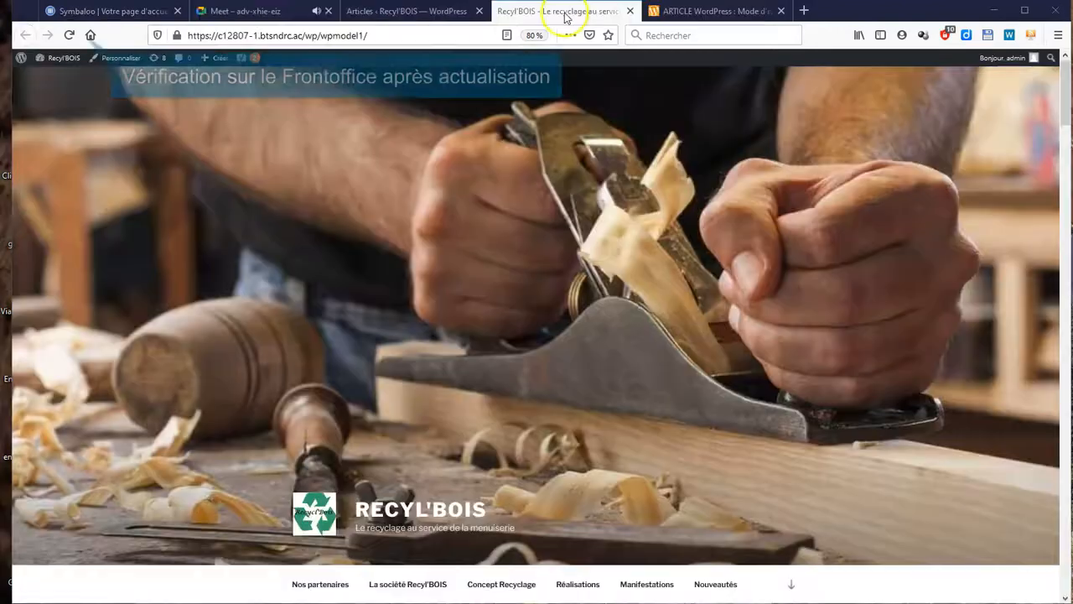
{"action": "left_click", "coordinate": [69, 37]}
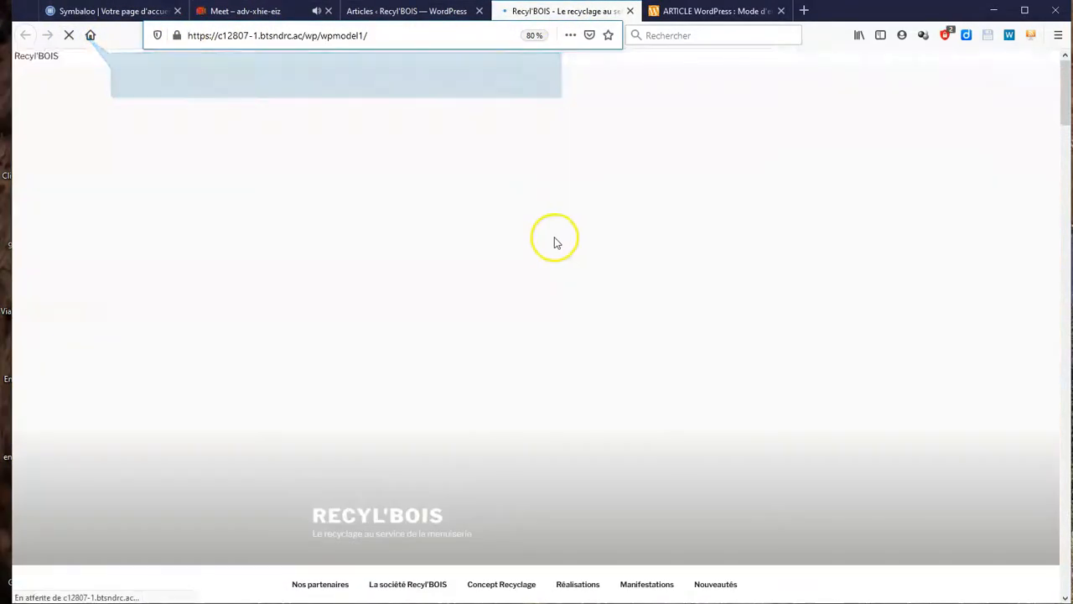
{"action": "scroll", "coordinate": [540, 241], "scroll_direction": "down", "scroll_amount": 5}
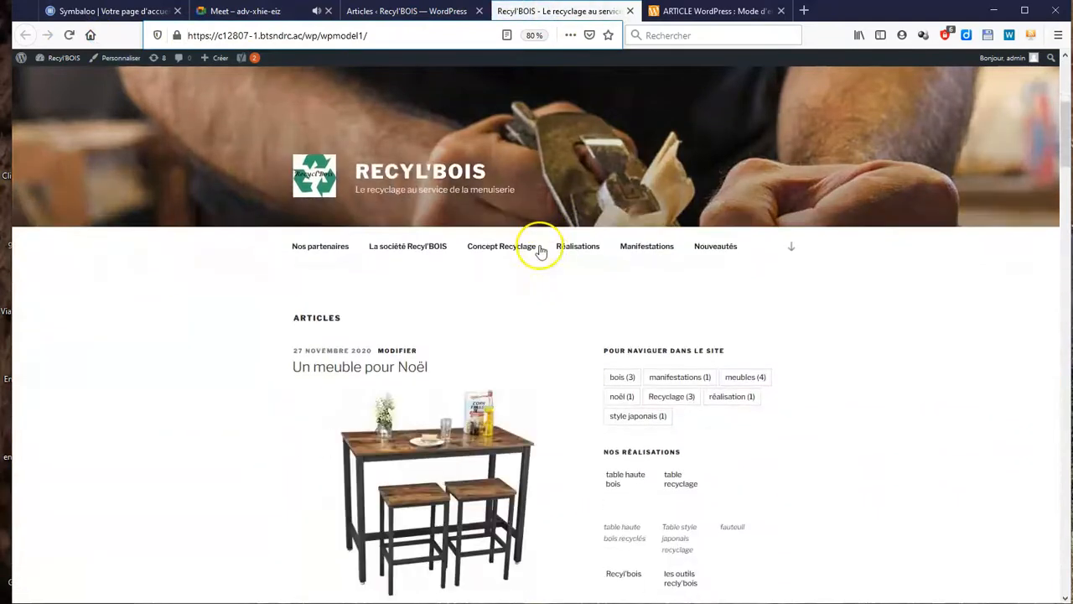
{"action": "scroll", "coordinate": [437, 217], "scroll_direction": "down", "scroll_amount": 12}
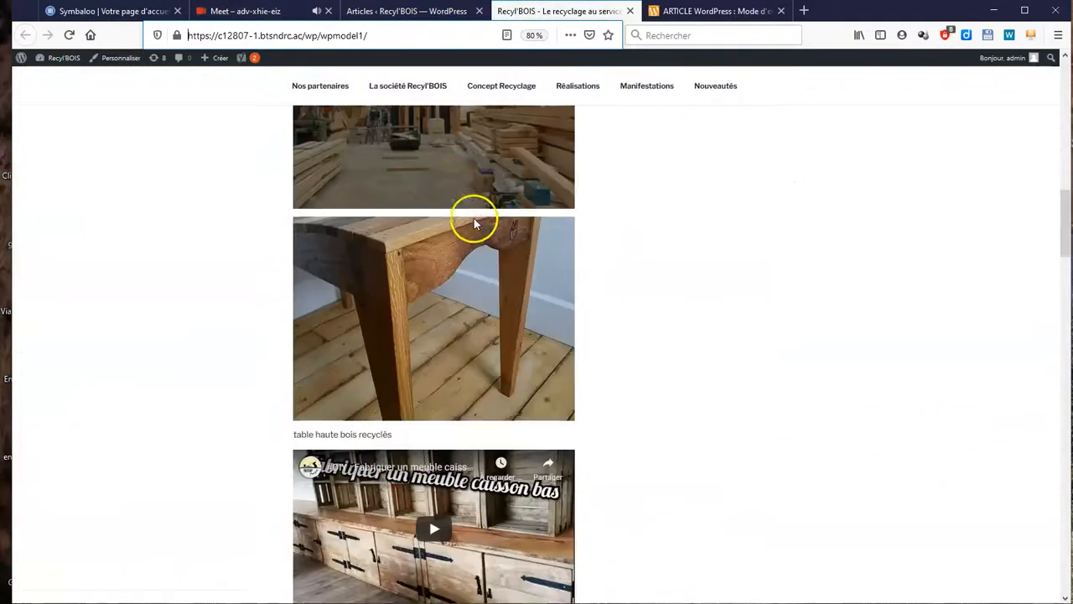
{"action": "scroll", "coordinate": [482, 234], "scroll_direction": "down", "scroll_amount": 10}
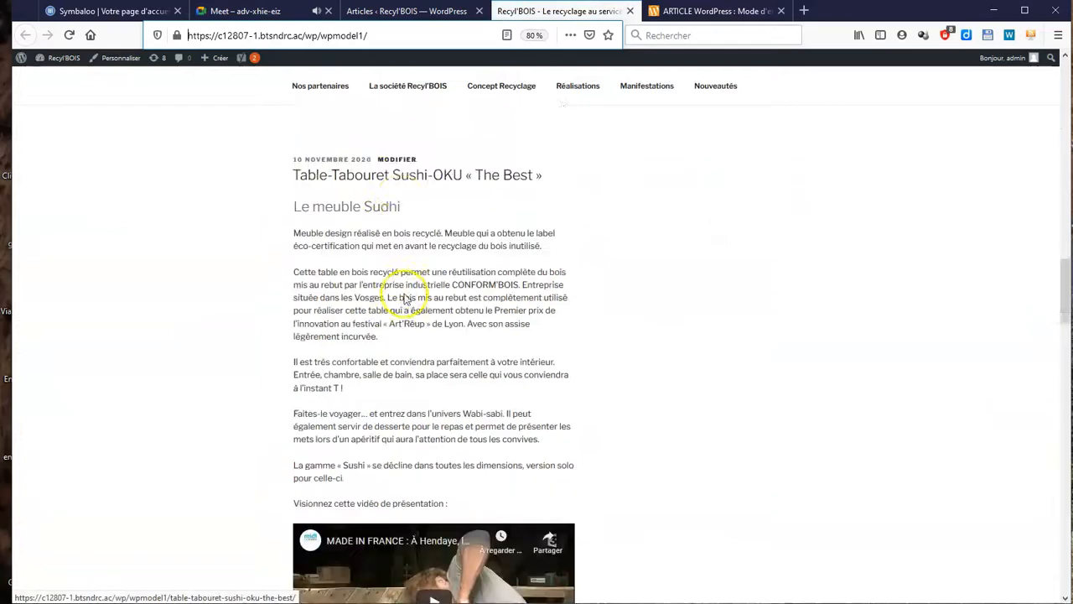
{"action": "scroll", "coordinate": [419, 310], "scroll_direction": "down", "scroll_amount": 4}
{"action": "scroll", "coordinate": [418, 309], "scroll_direction": "up", "scroll_amount": 20}
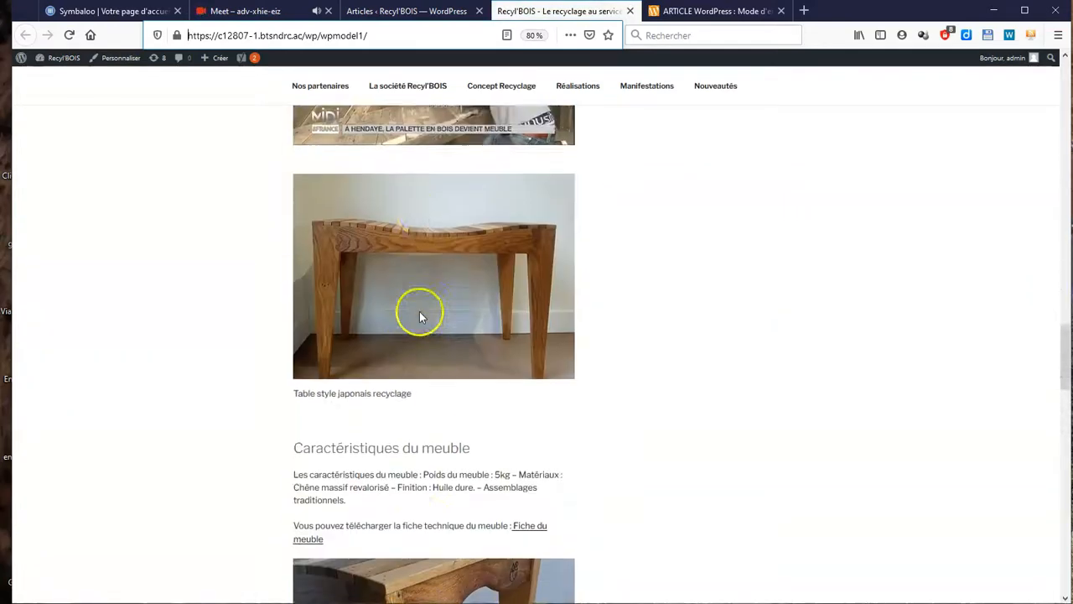
{"action": "scroll", "coordinate": [417, 304], "scroll_direction": "up", "scroll_amount": 3}
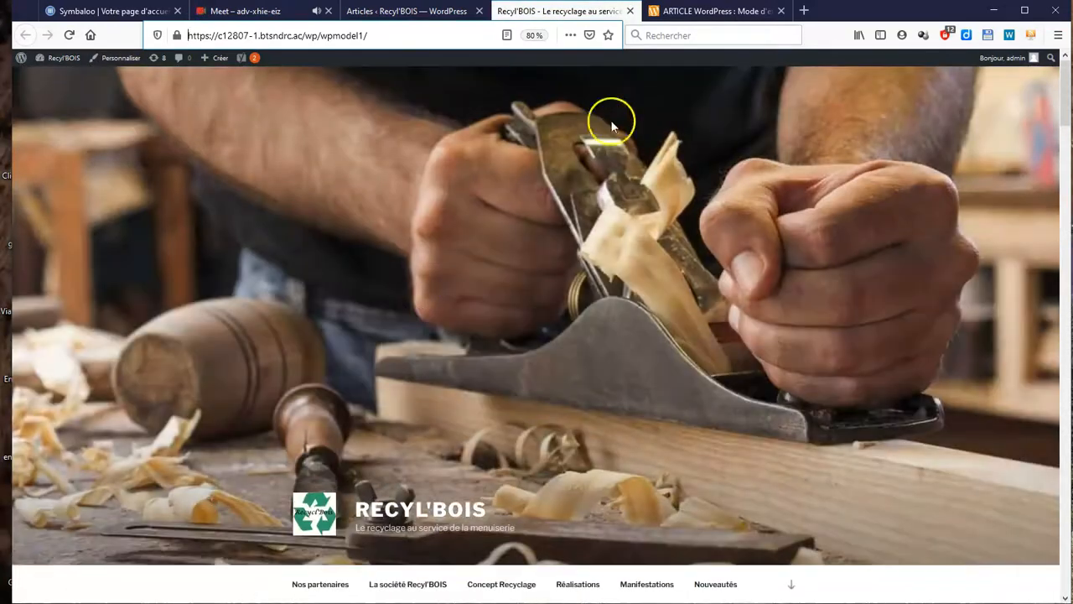
Step: Return to the site administration and create a new page titled "Présentation des menuisiers"
{"action": "left_click", "coordinate": [409, 11]}
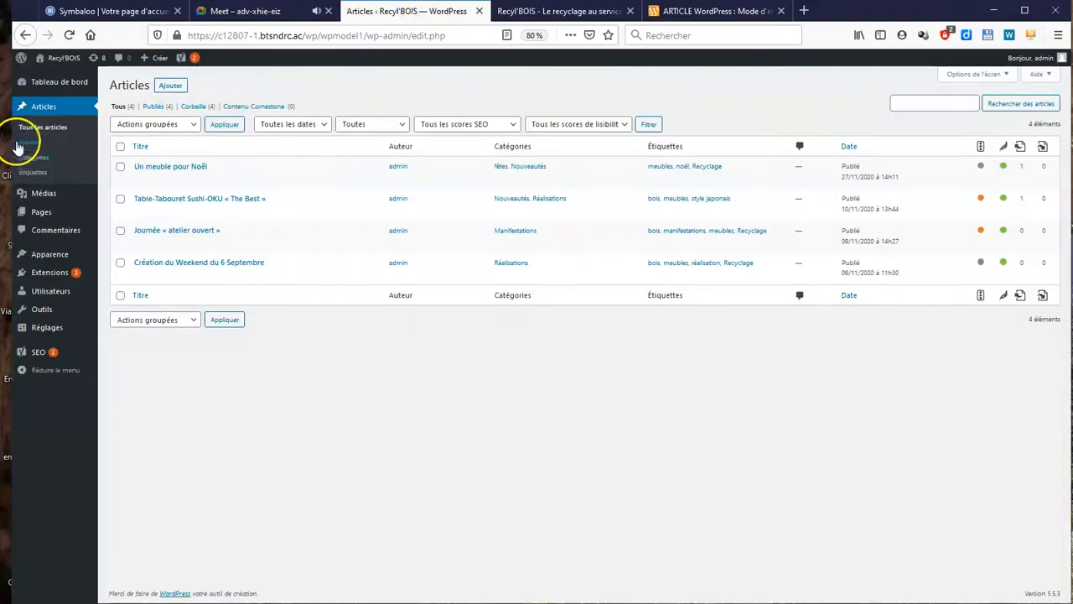
{"action": "mouse_move", "coordinate": [44, 212]}
{"action": "left_click", "coordinate": [140, 215]}
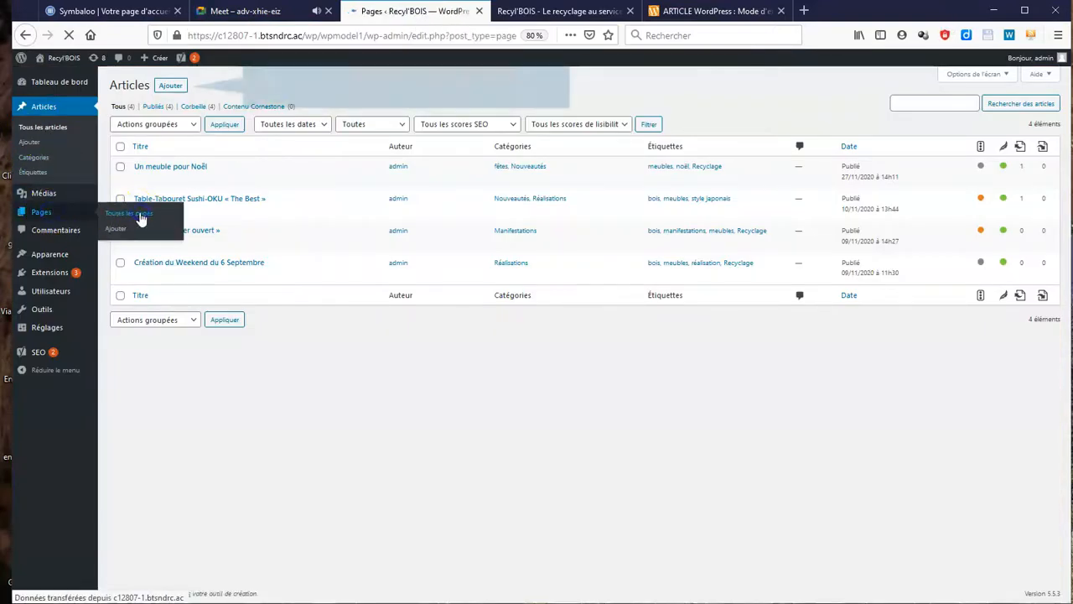
{"action": "left_click", "coordinate": [161, 86]}
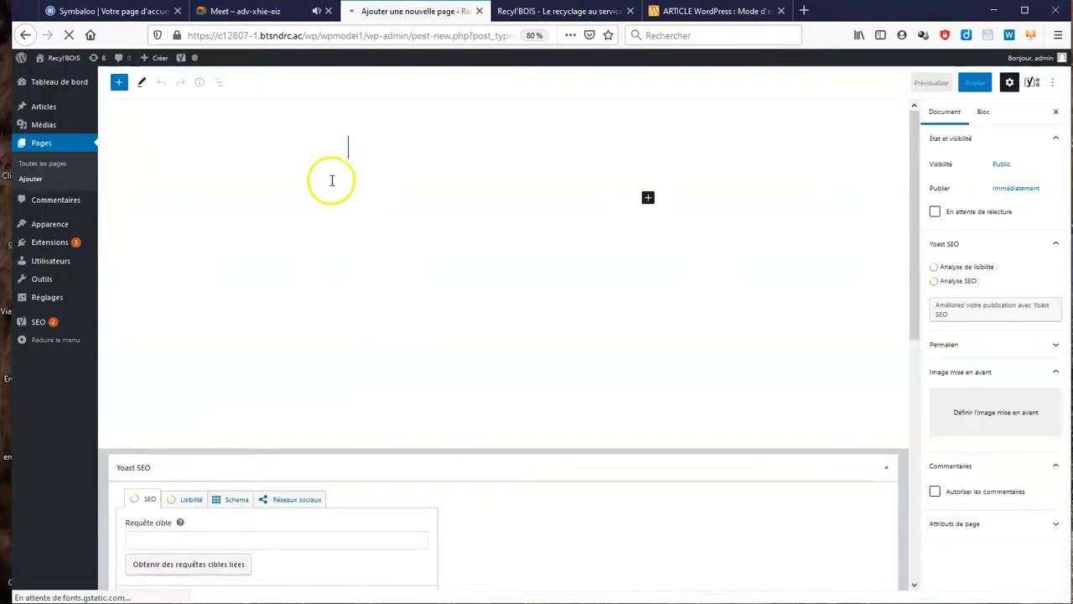
{"action": "type", "text": "Présentation des menuisiers"}
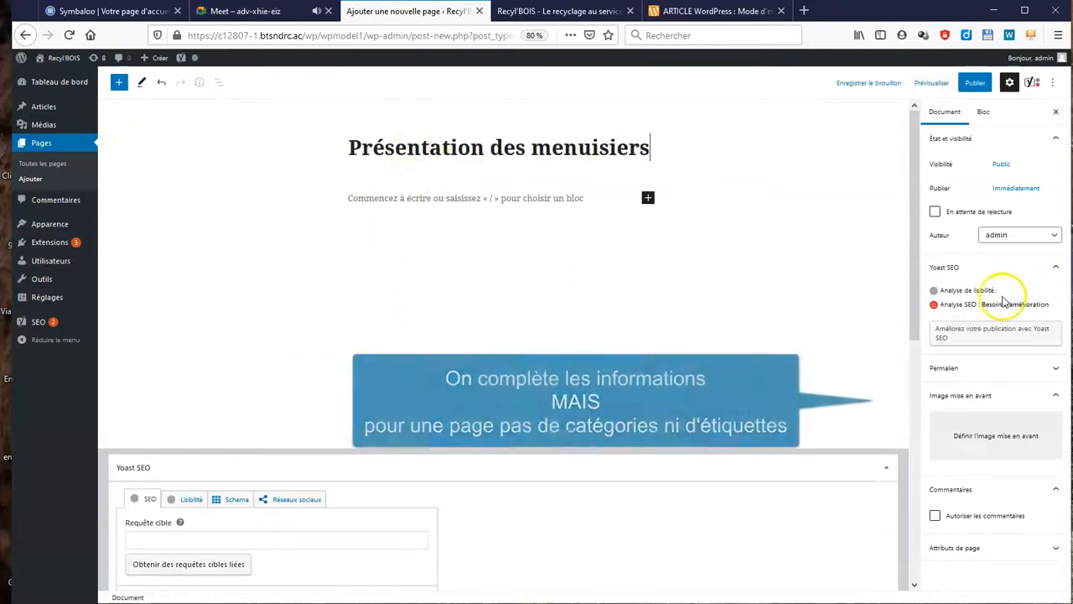
Step: Set the Atelier Recyl'BOIS workshop photo from the media library as the new page's featured image
{"action": "left_click", "coordinate": [1056, 395]}
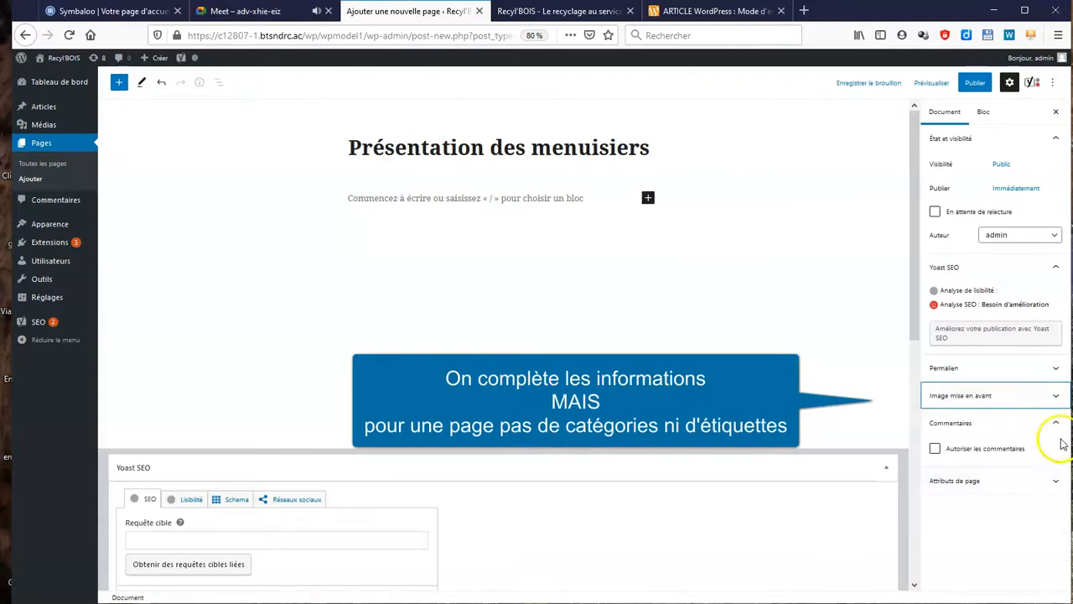
{"action": "left_click", "coordinate": [1058, 424]}
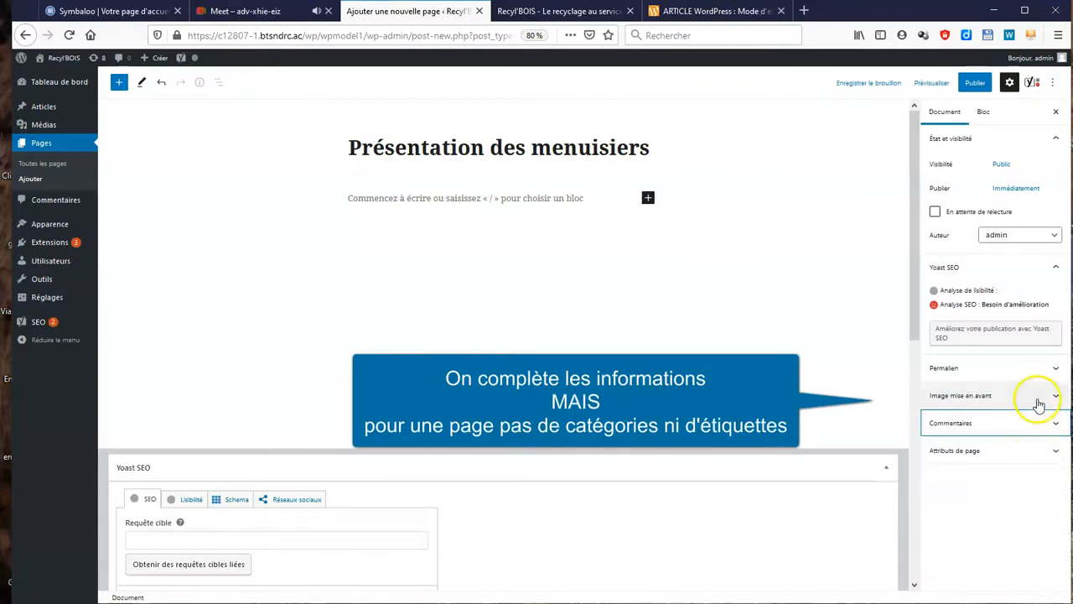
{"action": "left_click", "coordinate": [1059, 399]}
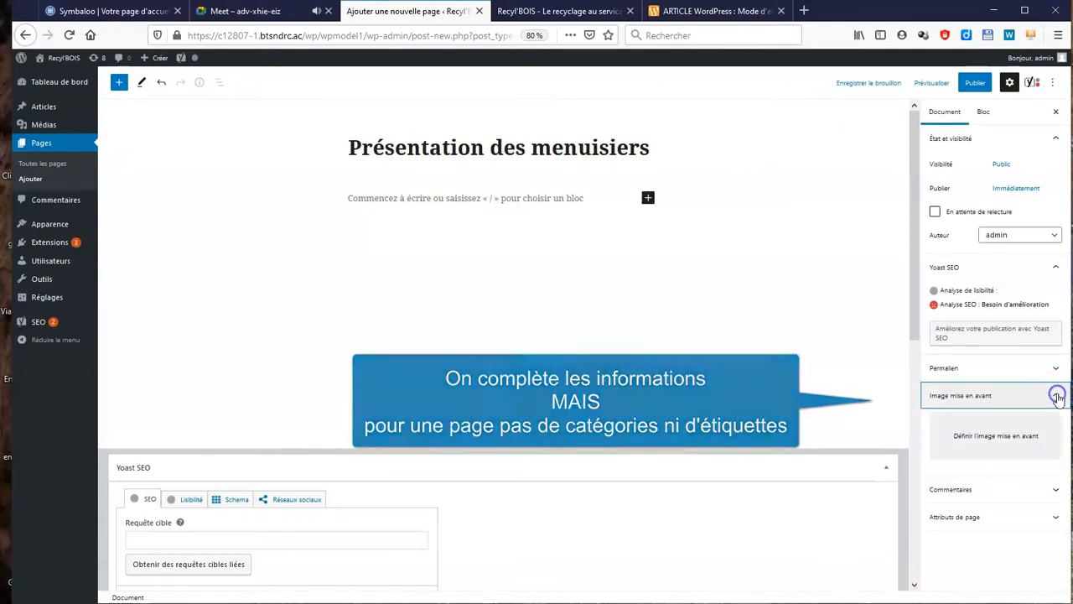
{"action": "left_click", "coordinate": [1004, 442]}
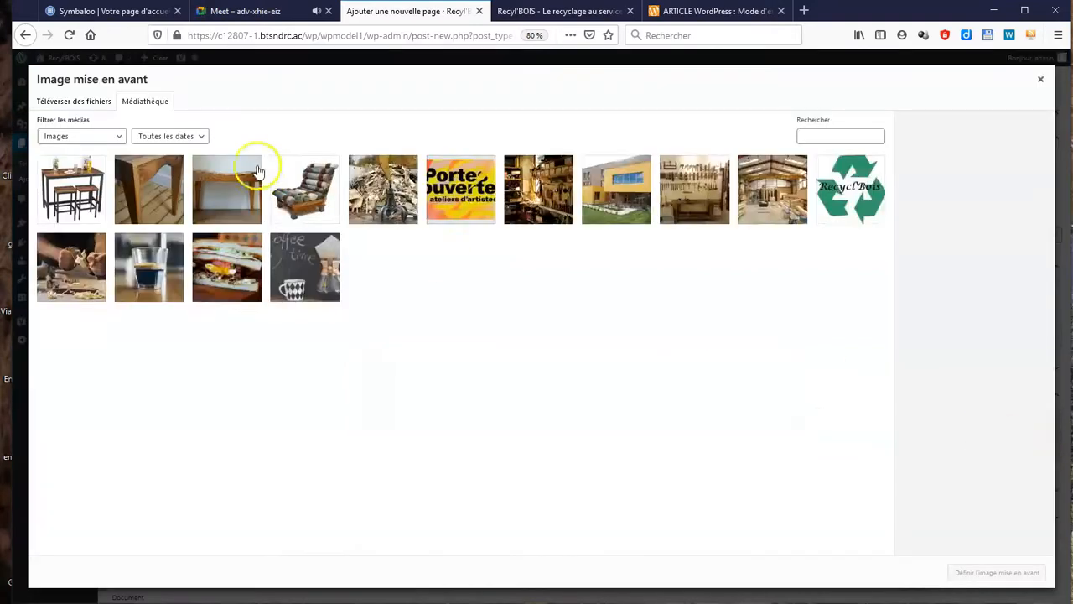
{"action": "left_click", "coordinate": [795, 214]}
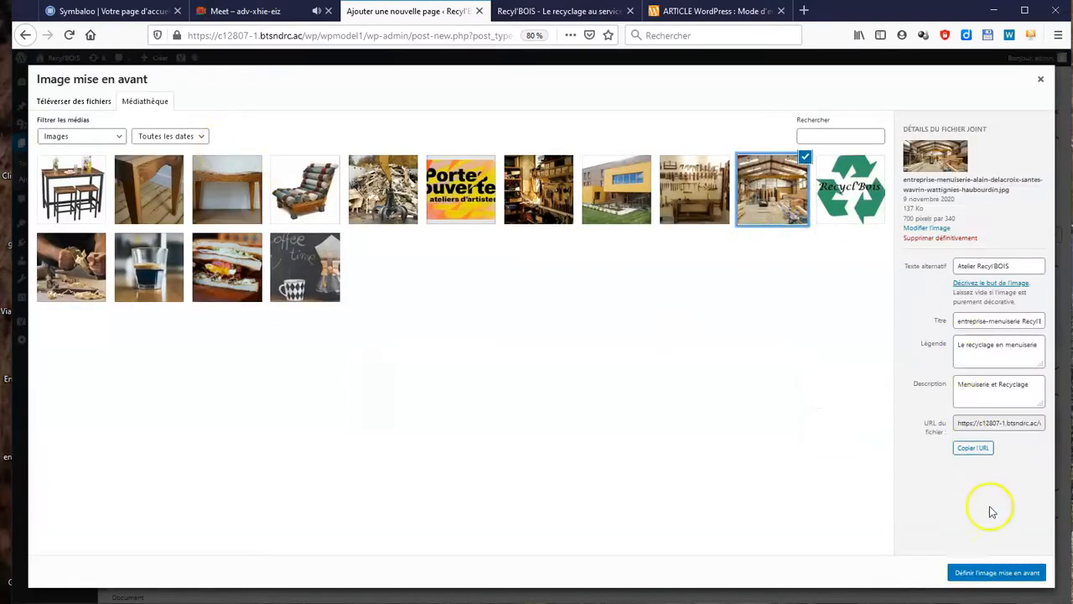
{"action": "left_click", "coordinate": [1006, 572]}
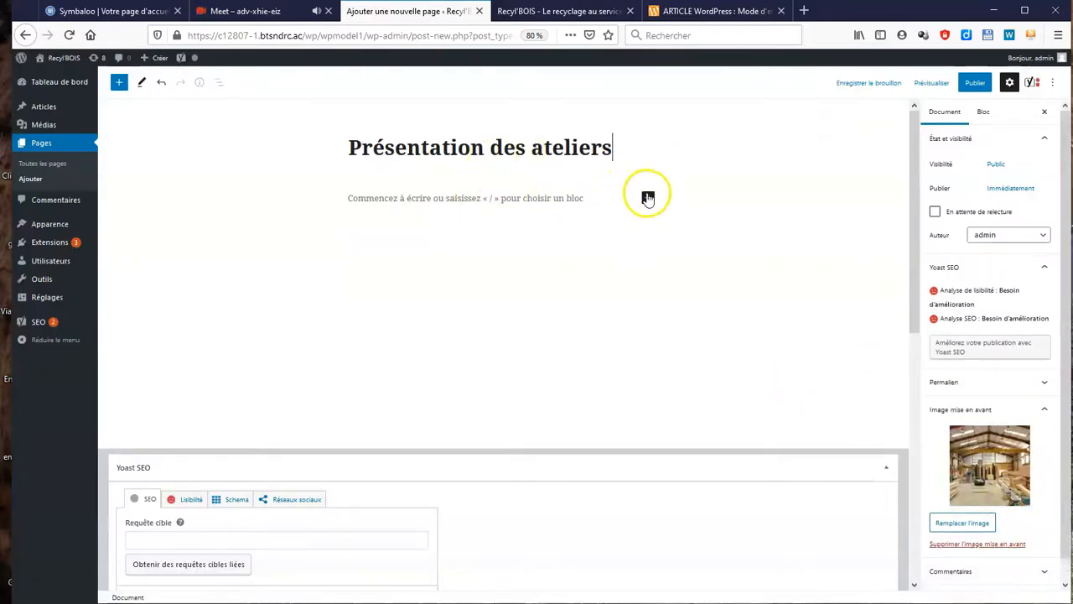
Step: Add a heading block reading "L'atelier" below the page title
{"action": "left_click", "coordinate": [648, 198]}
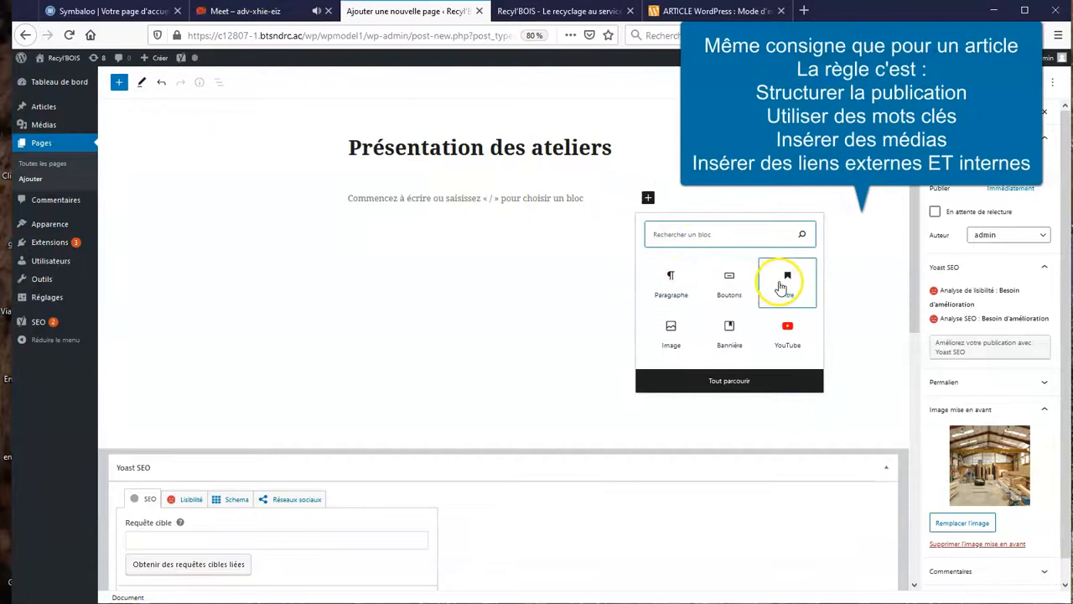
{"action": "left_click", "coordinate": [781, 288]}
{"action": "type", "text": "L'atelier"}
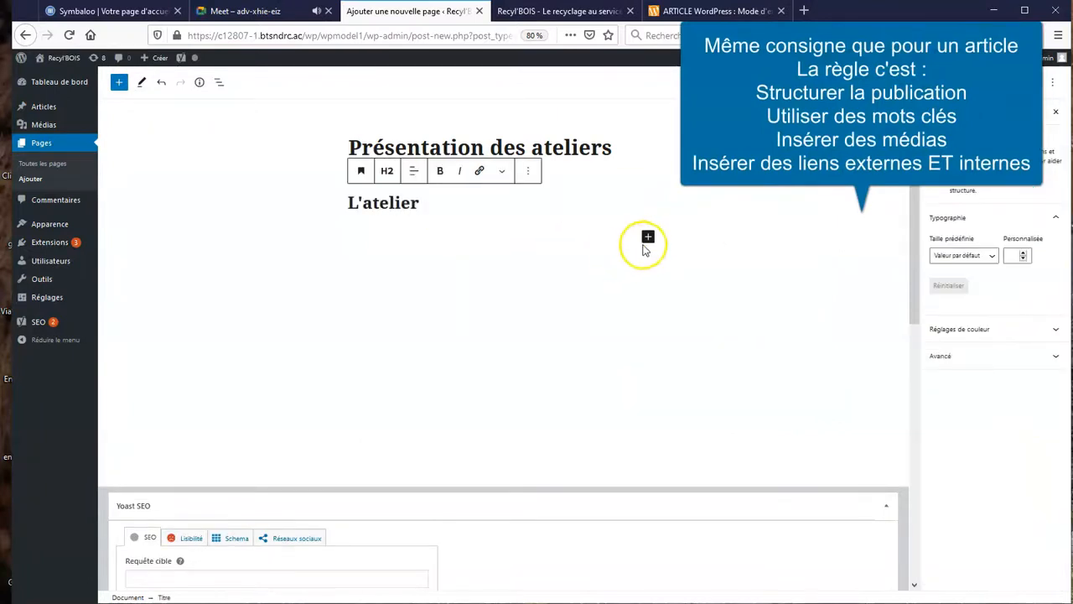
Step: Add a paragraph below the heading reading "Créé en 1987, l'atelier a le label 2CO RESPONSABLE et la norme AFNOR 4532."
{"action": "left_click", "coordinate": [648, 236]}
{"action": "left_click", "coordinate": [662, 327]}
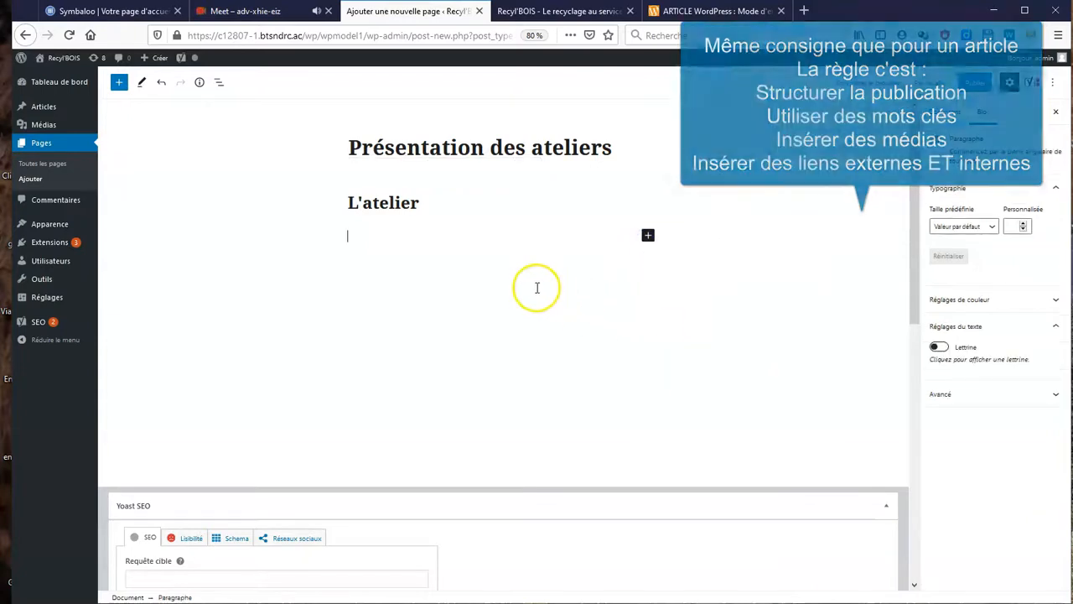
{"action": "type", "text": "q"}
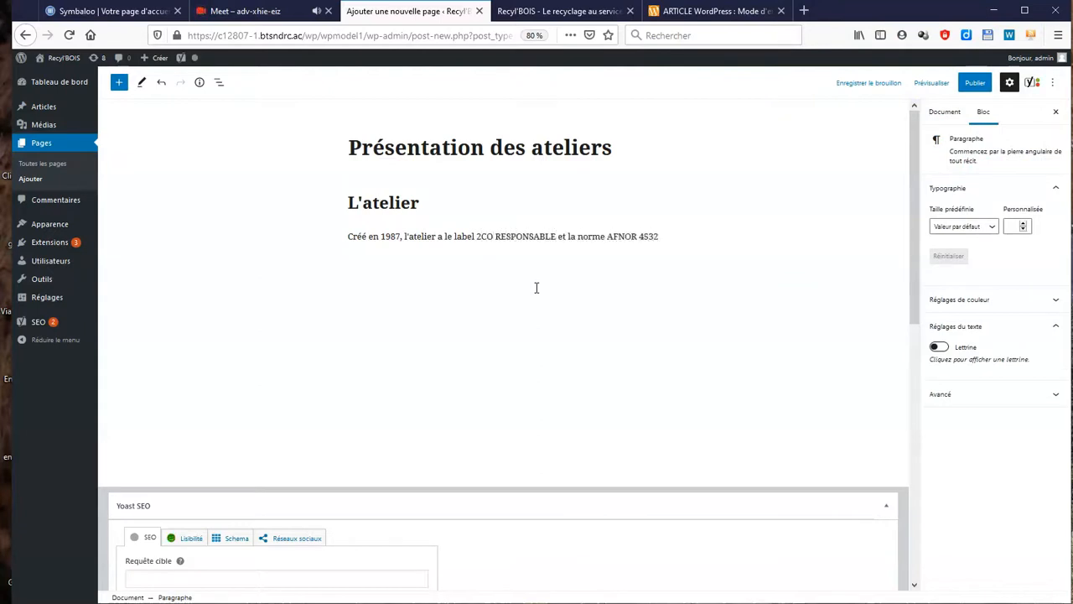
{"action": "type", "text": "."}
{"action": "key", "text": "Return"}
{"action": "left_click", "coordinate": [649, 282]}
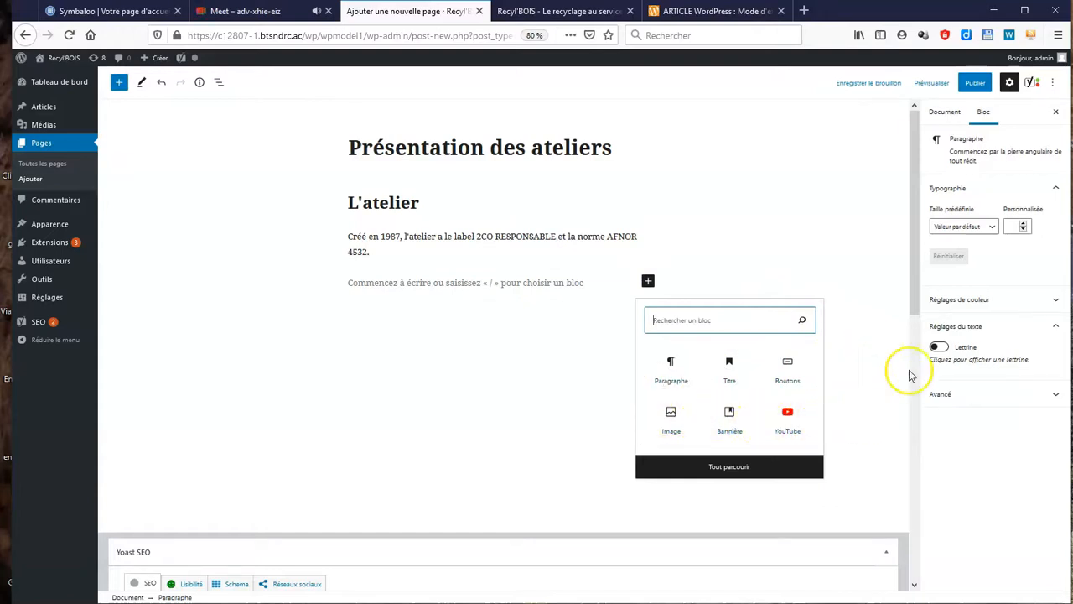
Step: Review the page's document settings including the comments option, and publish the page immediately with public visibility
{"action": "left_click", "coordinate": [882, 245]}
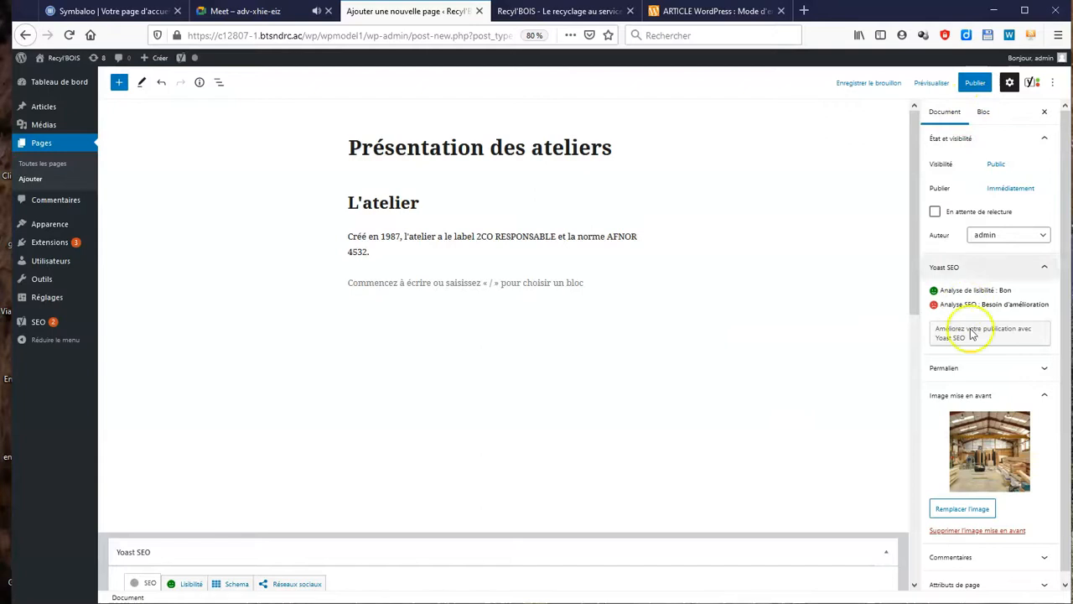
{"action": "scroll", "coordinate": [1006, 503], "scroll_direction": "down", "scroll_amount": 1}
{"action": "left_click", "coordinate": [1045, 549]}
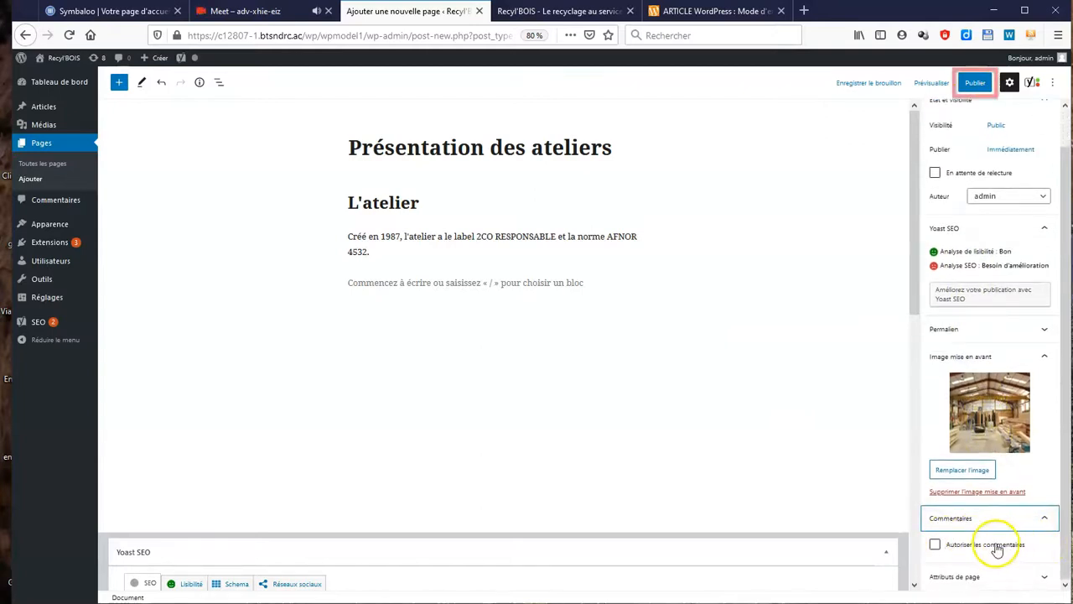
{"action": "left_click", "coordinate": [979, 83]}
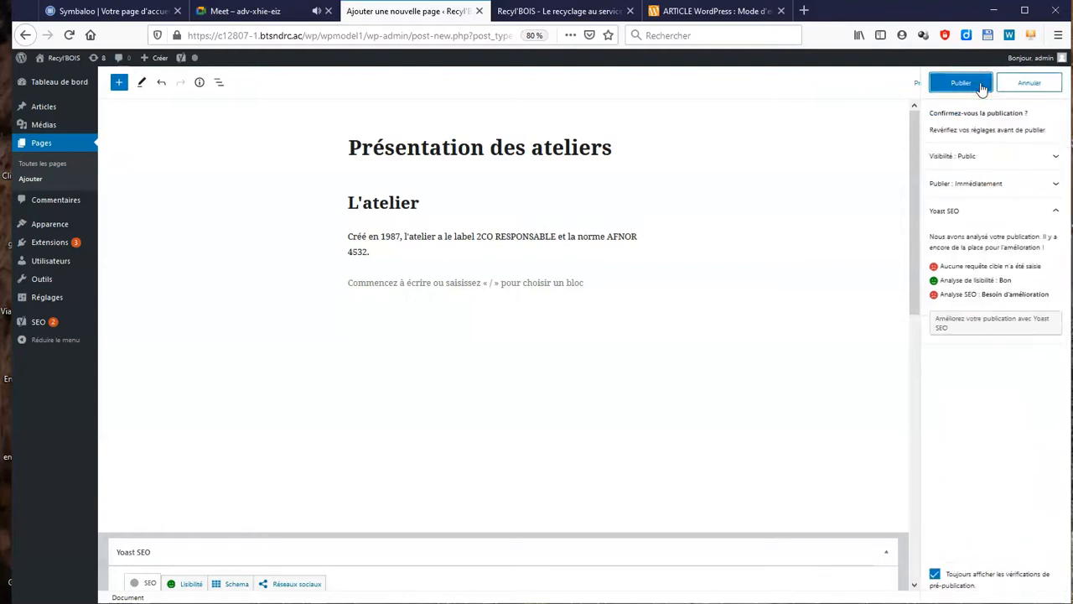
{"action": "left_click", "coordinate": [979, 84]}
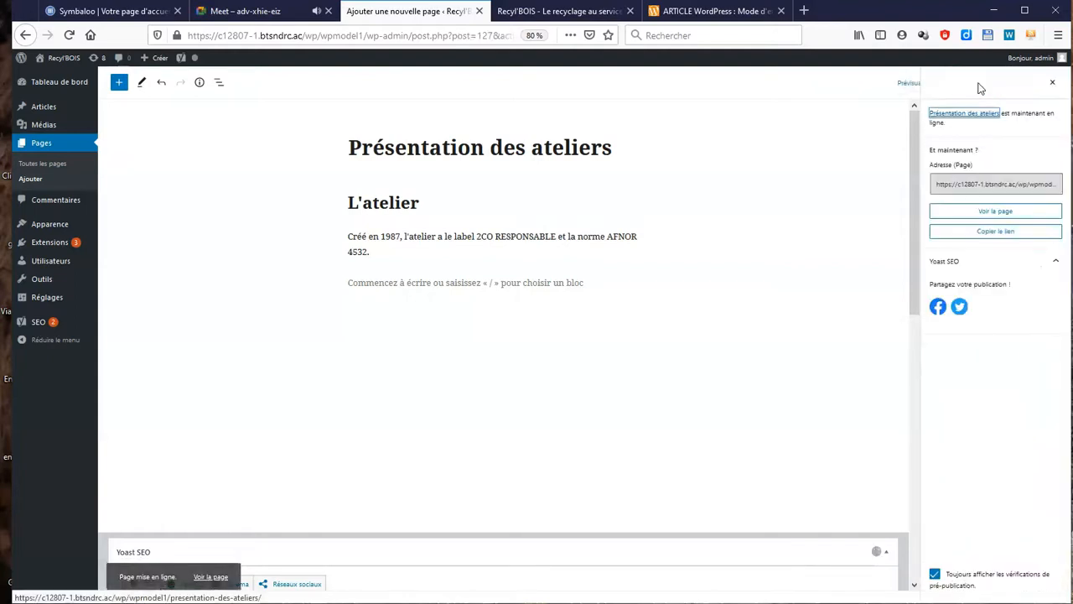
Step: Reload the public Recyl'BOIS home page and look through it for the newly published page
{"action": "left_click", "coordinate": [537, 11]}
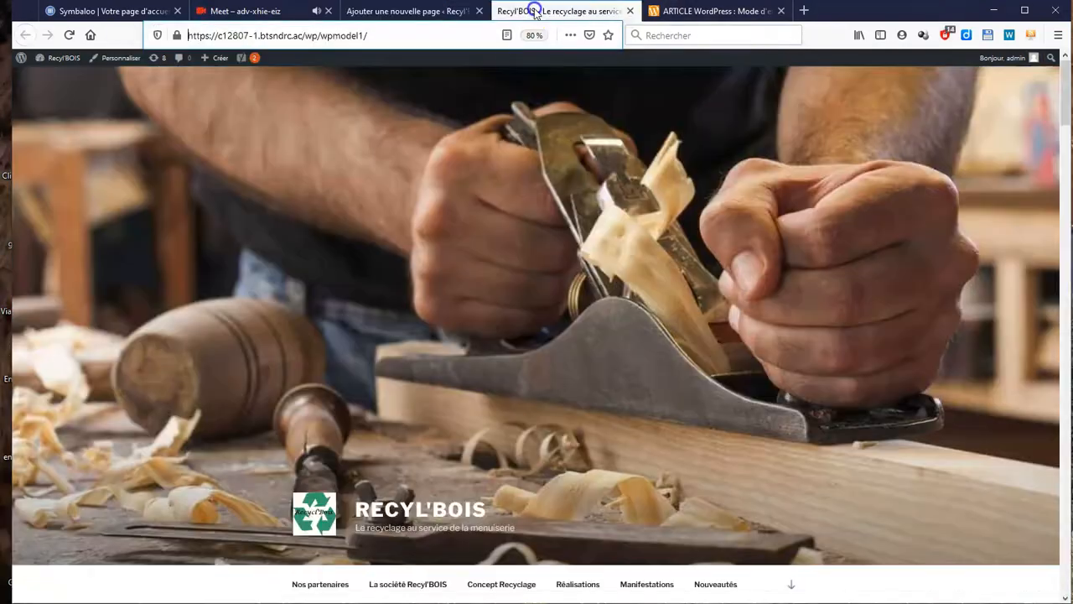
{"action": "left_click", "coordinate": [67, 35]}
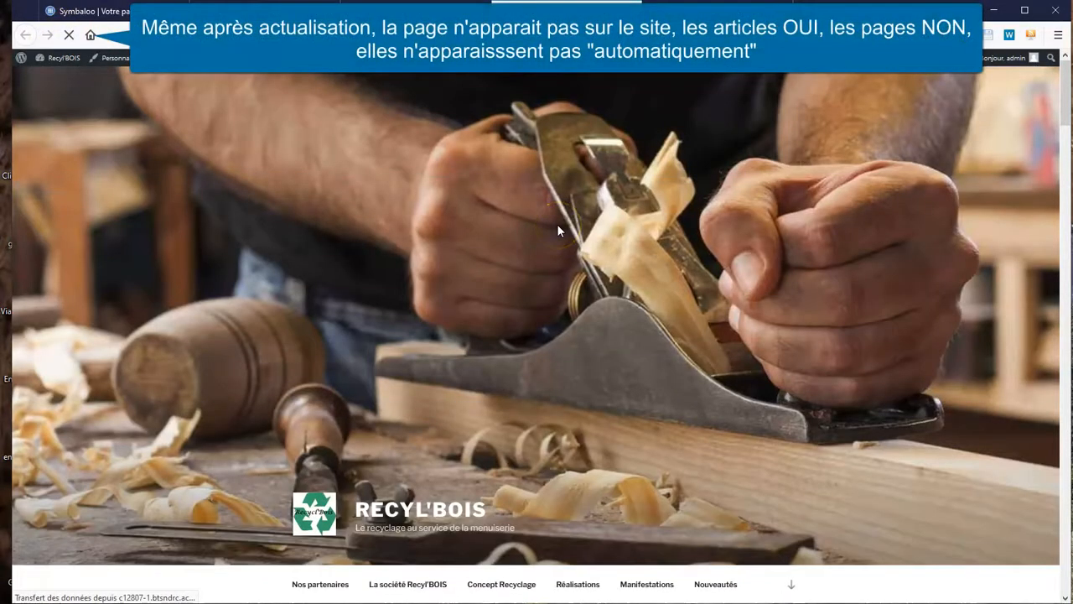
{"action": "scroll", "coordinate": [558, 225], "scroll_direction": "down", "scroll_amount": 10}
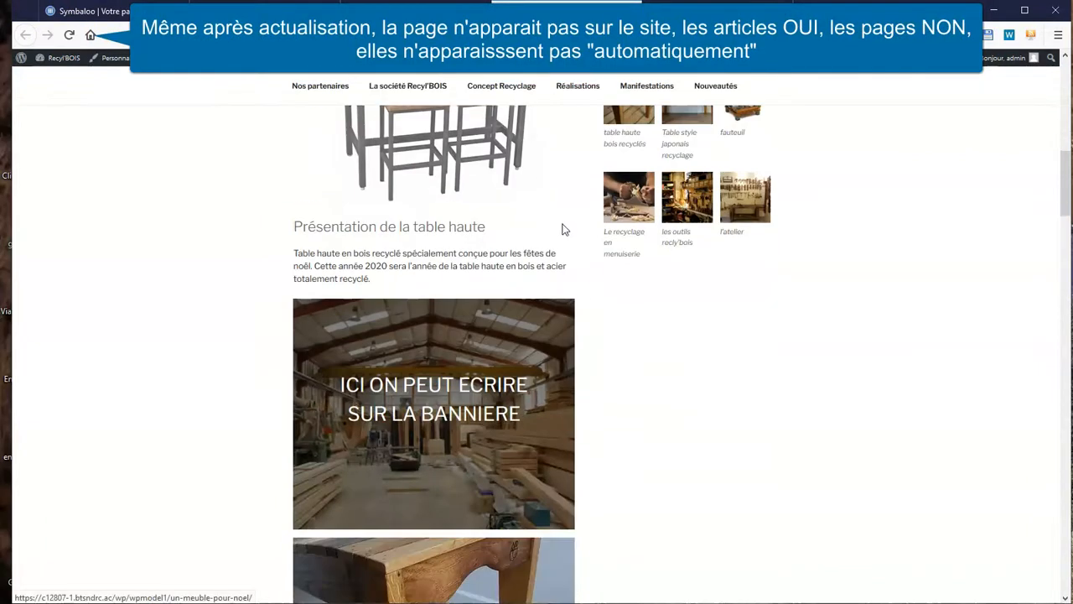
{"action": "scroll", "coordinate": [563, 226], "scroll_direction": "down", "scroll_amount": 5}
{"action": "scroll", "coordinate": [569, 227], "scroll_direction": "up", "scroll_amount": 6}
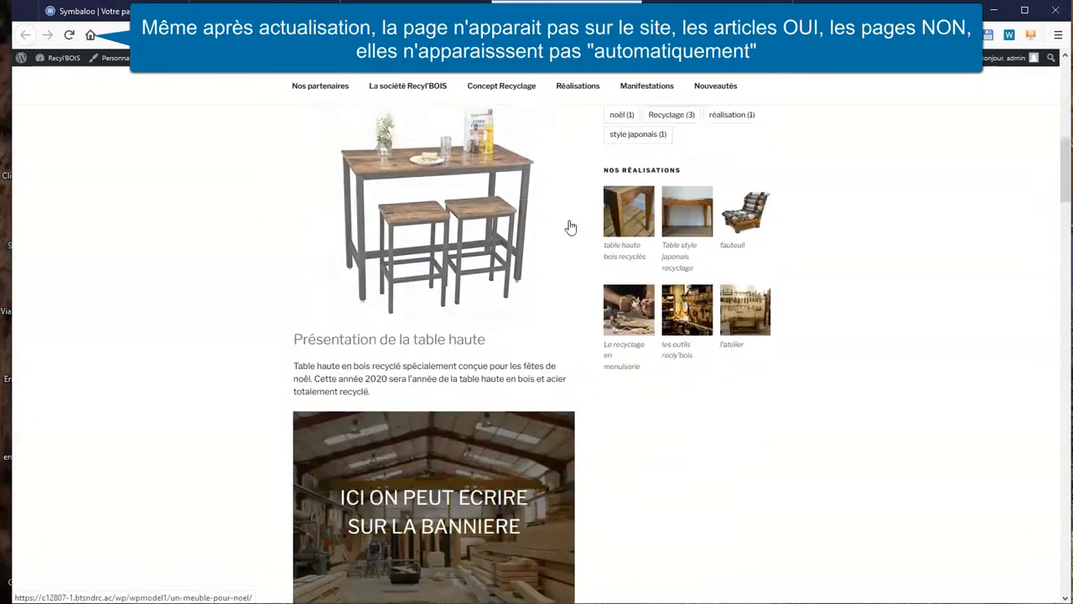
{"action": "scroll", "coordinate": [569, 226], "scroll_direction": "up", "scroll_amount": 10}
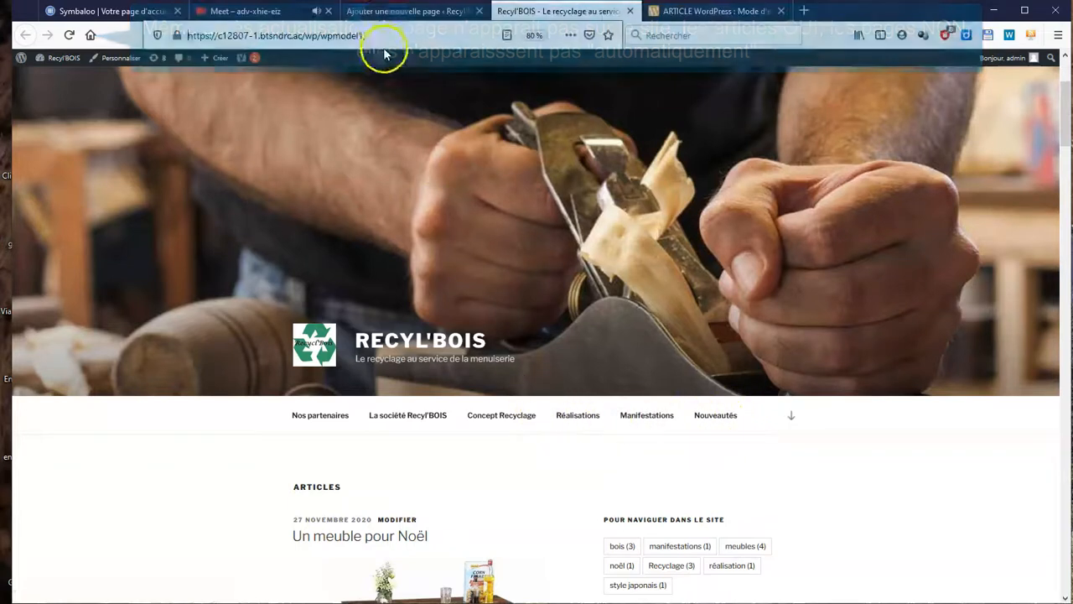
Step: Set the site's home page to the static page "Présentation des ateliers" in the theme customization and publish the change
{"action": "left_click", "coordinate": [381, 12]}
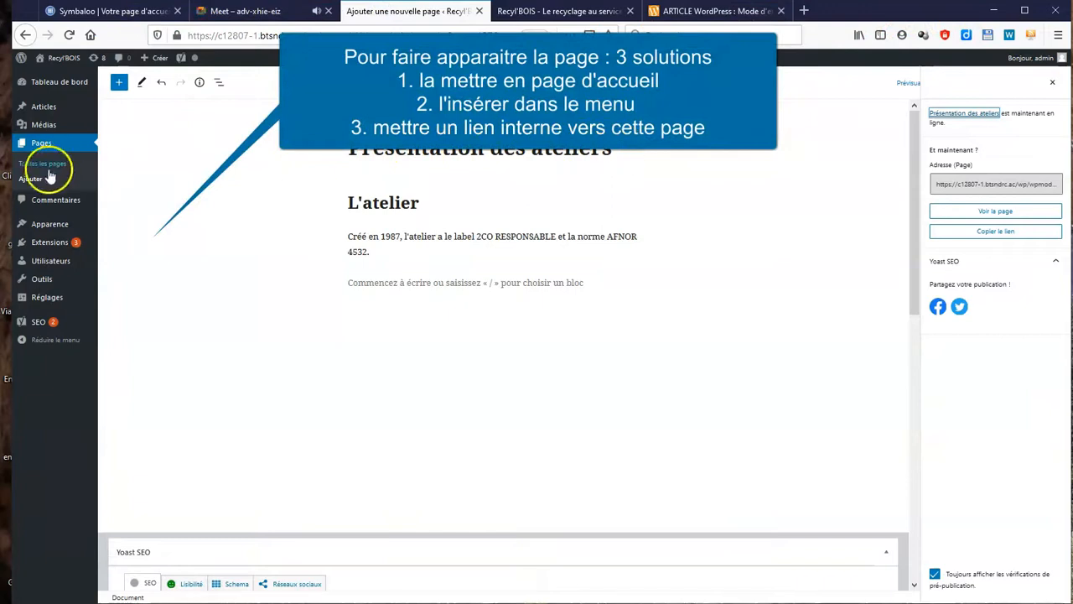
{"action": "mouse_move", "coordinate": [30, 222]}
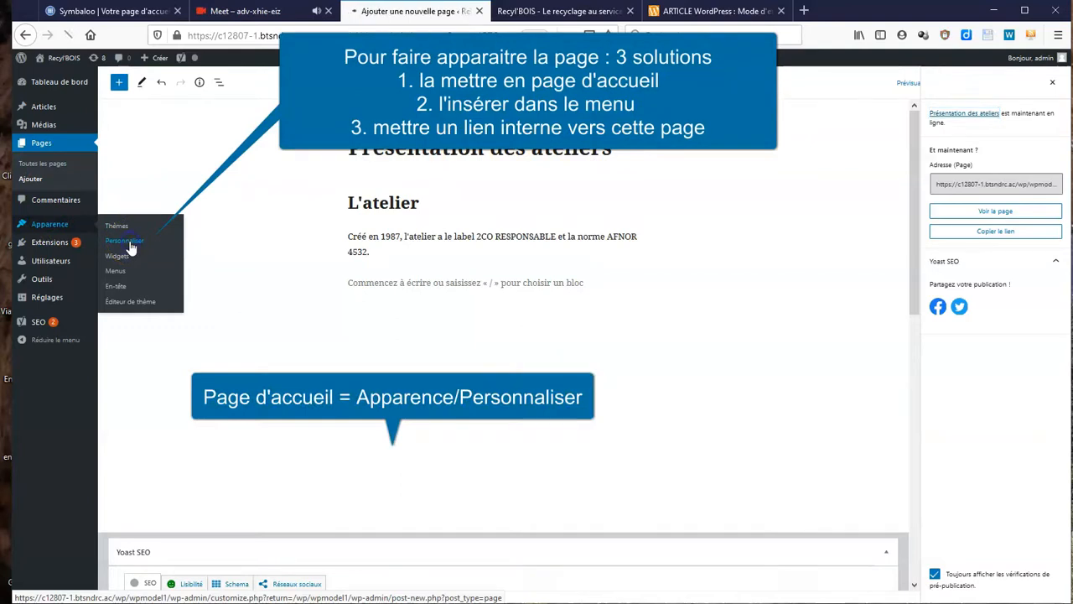
{"action": "left_click", "coordinate": [130, 247]}
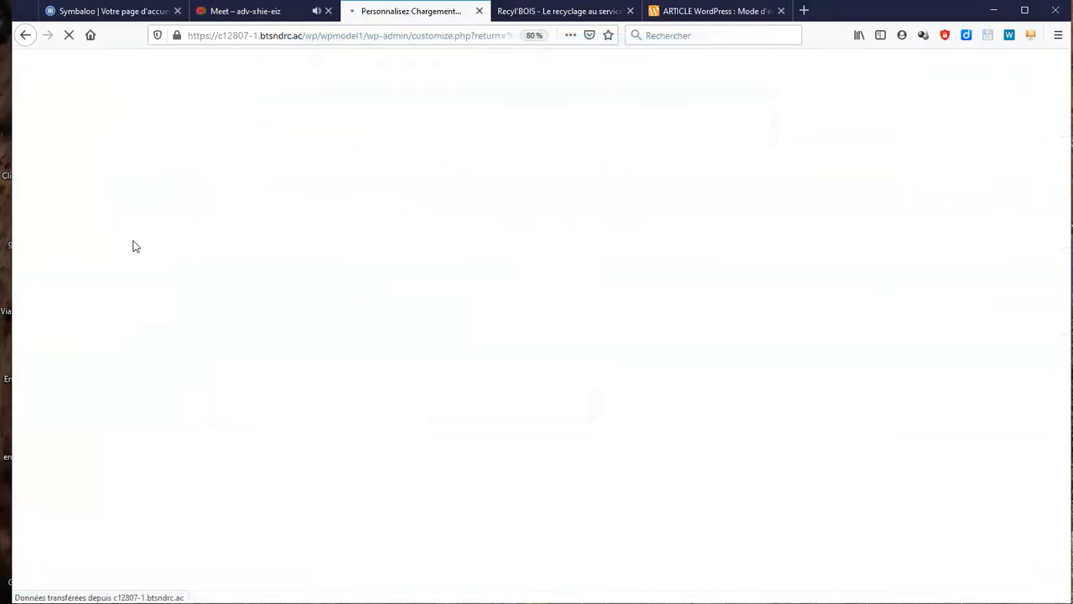
{"action": "left_click", "coordinate": [107, 225]}
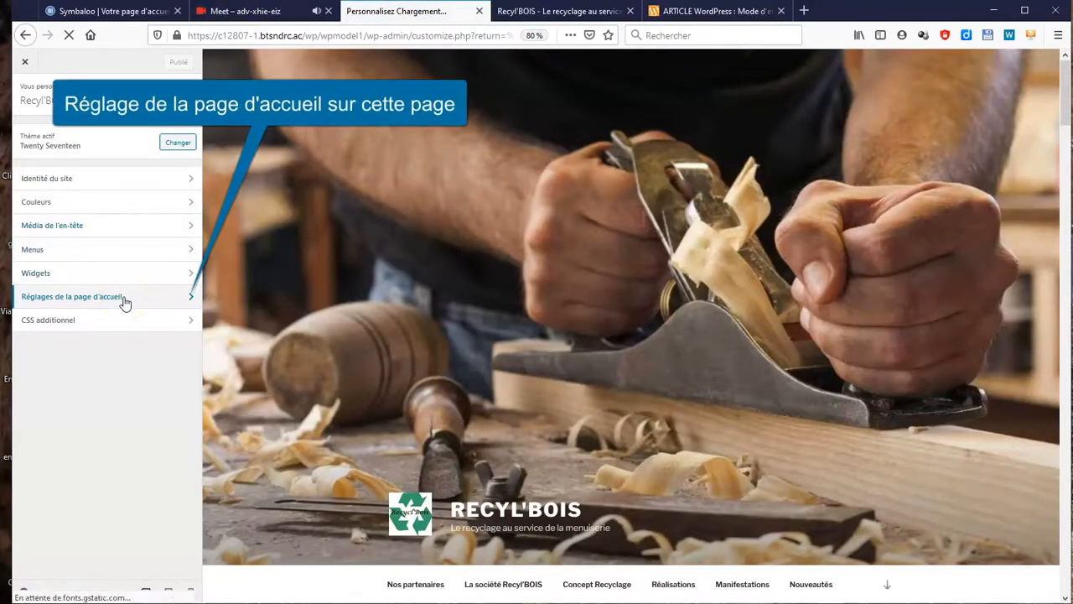
{"action": "left_click", "coordinate": [123, 298]}
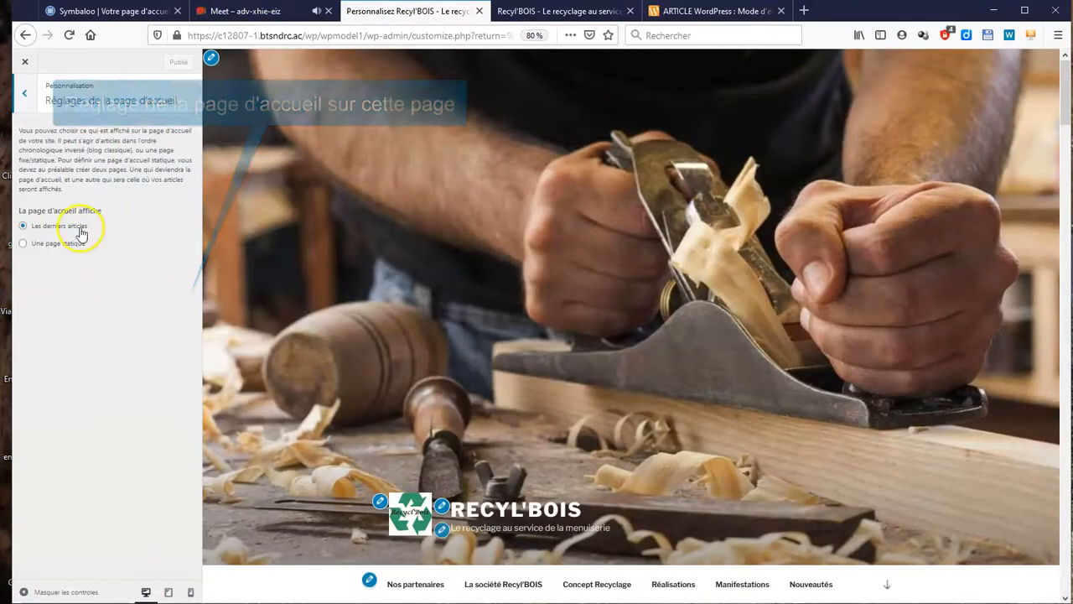
{"action": "left_click", "coordinate": [44, 250]}
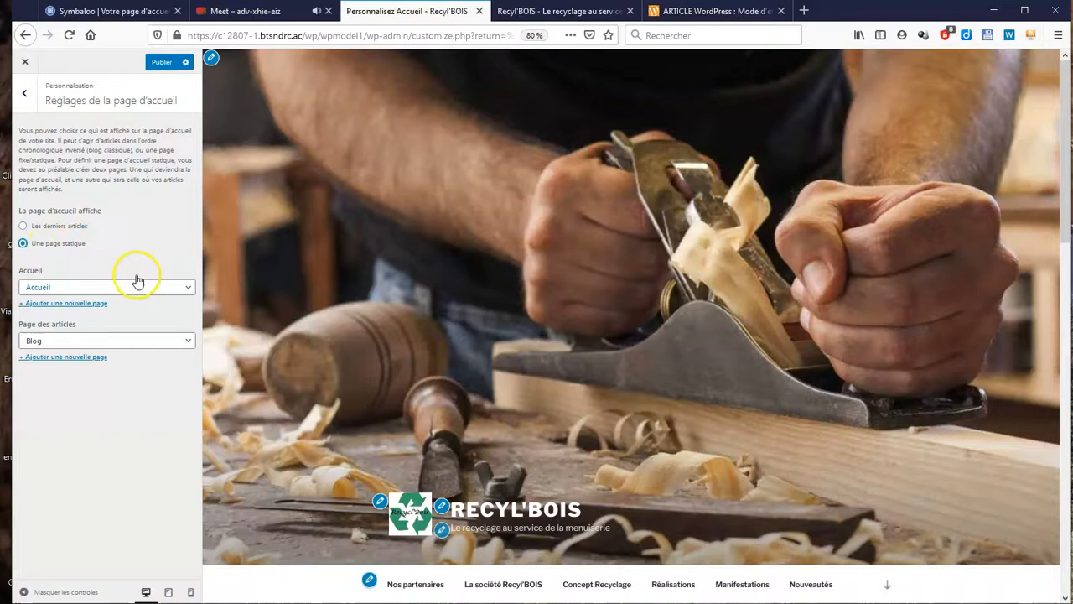
{"action": "left_click", "coordinate": [139, 283]}
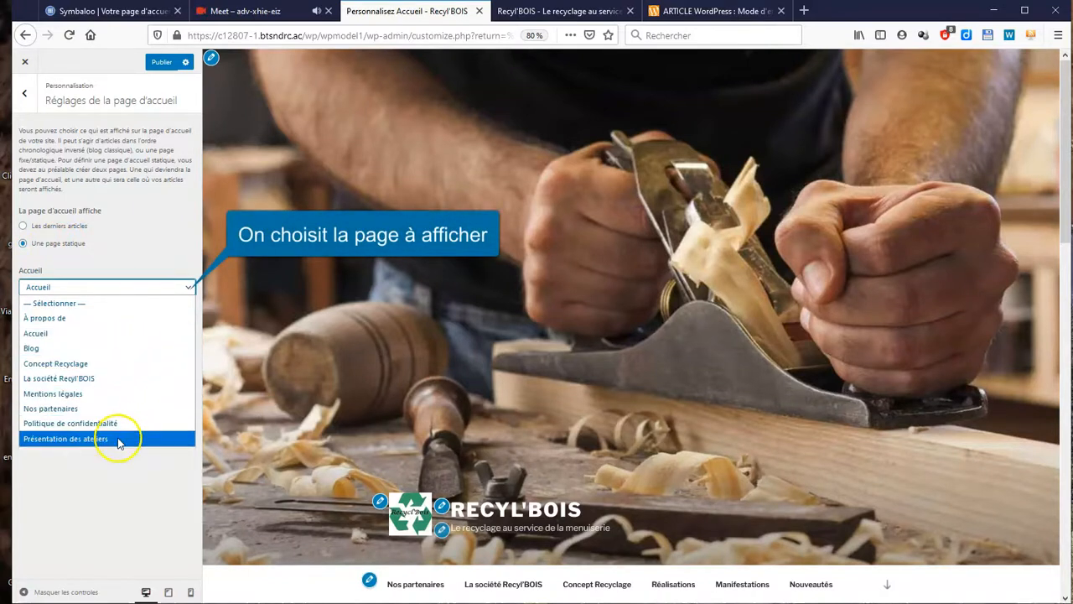
{"action": "left_click", "coordinate": [84, 438]}
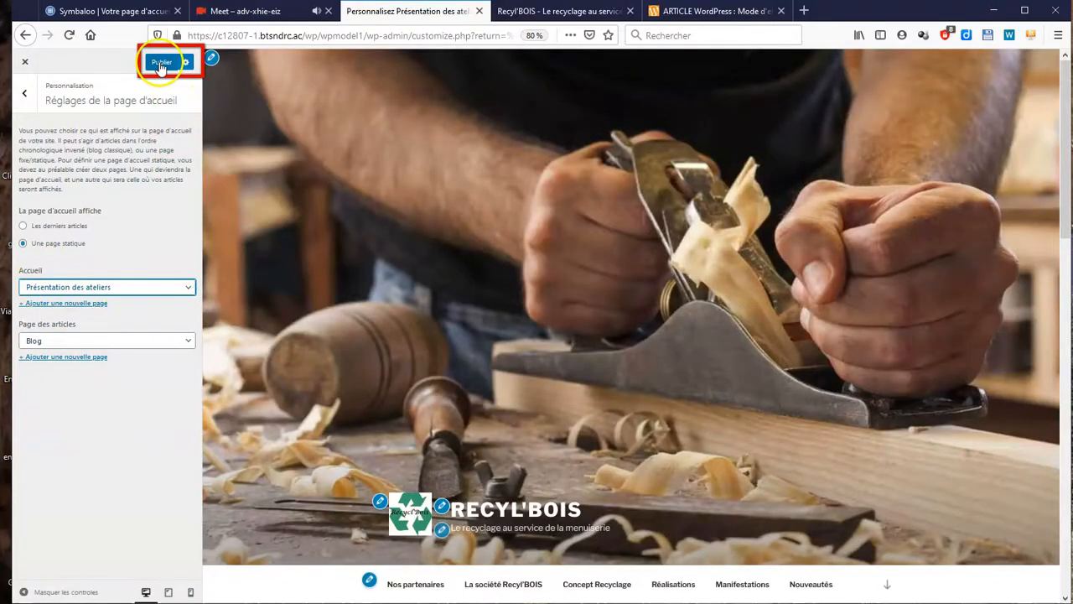
{"action": "left_click", "coordinate": [161, 65]}
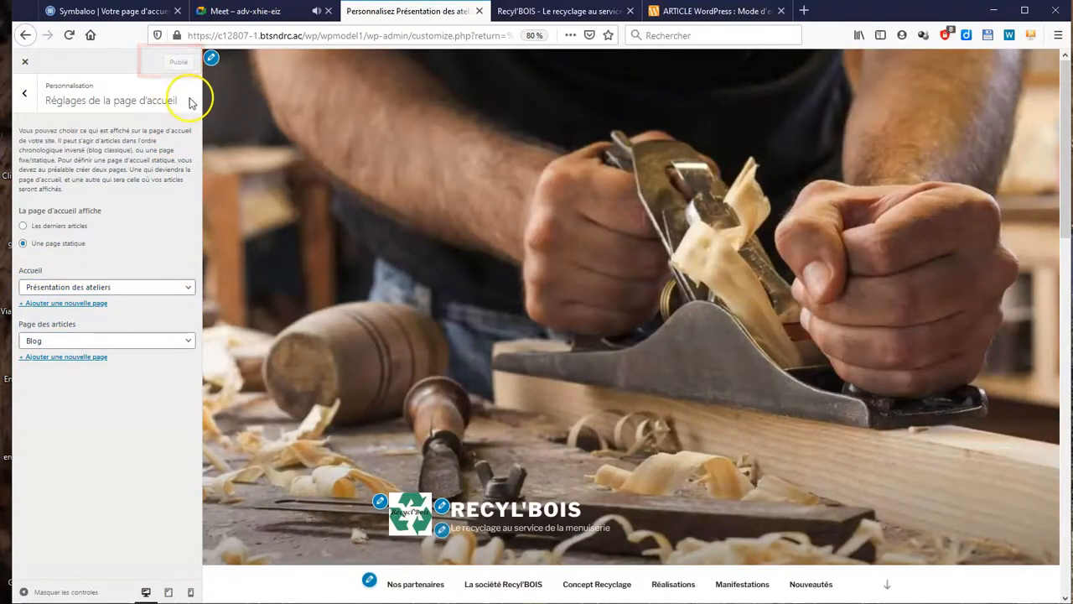
Step: Reload the public site and examine the new home page's featured image, workshop text and footer
{"action": "left_click", "coordinate": [528, 13]}
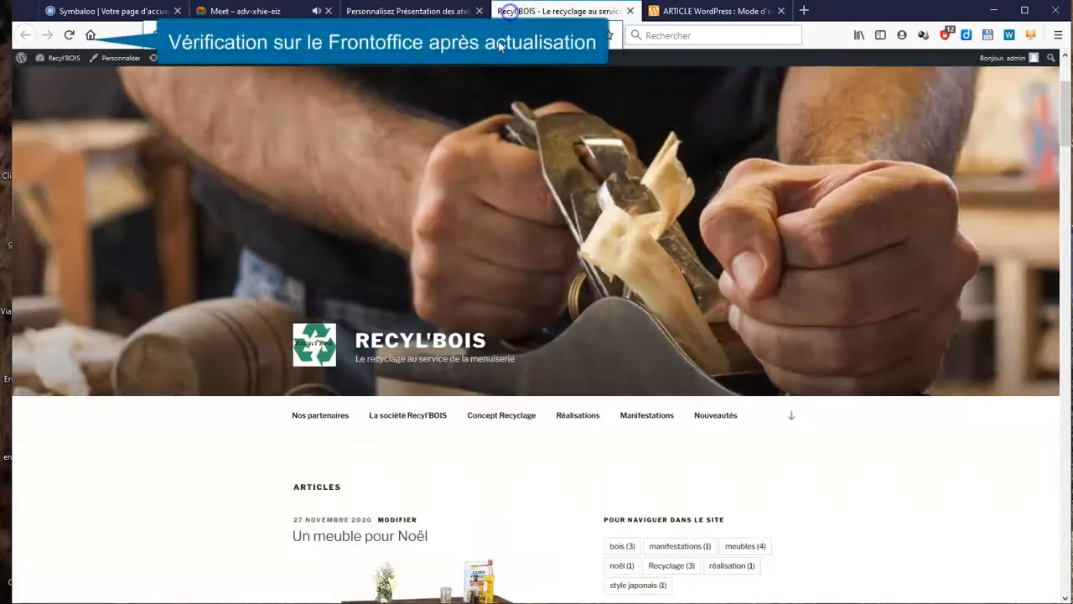
{"action": "left_click", "coordinate": [69, 35]}
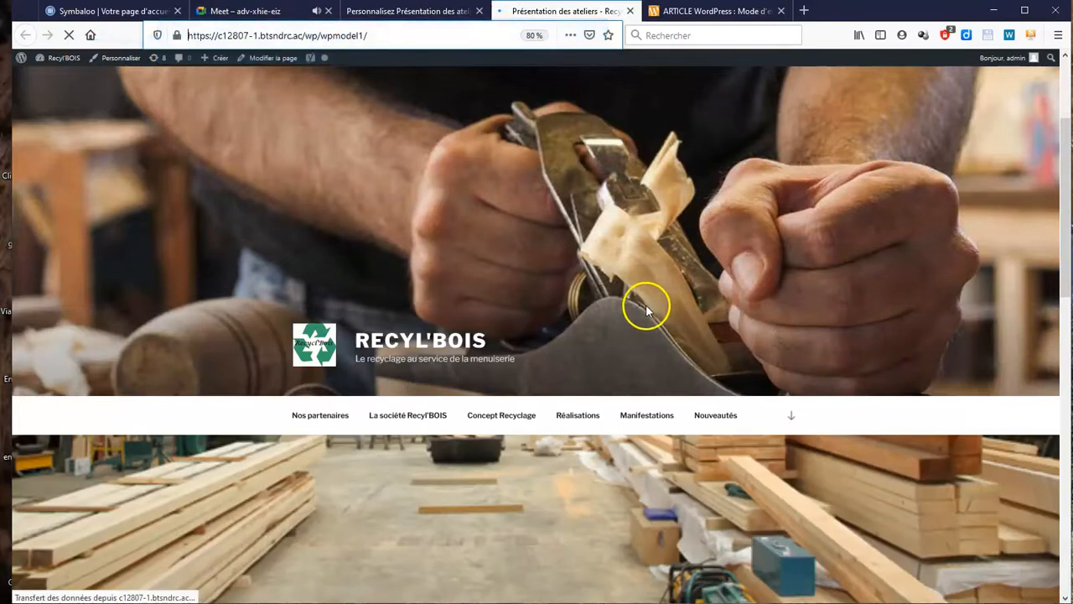
{"action": "scroll", "coordinate": [647, 308], "scroll_direction": "down", "scroll_amount": 3}
{"action": "scroll", "coordinate": [647, 314], "scroll_direction": "down", "scroll_amount": 2}
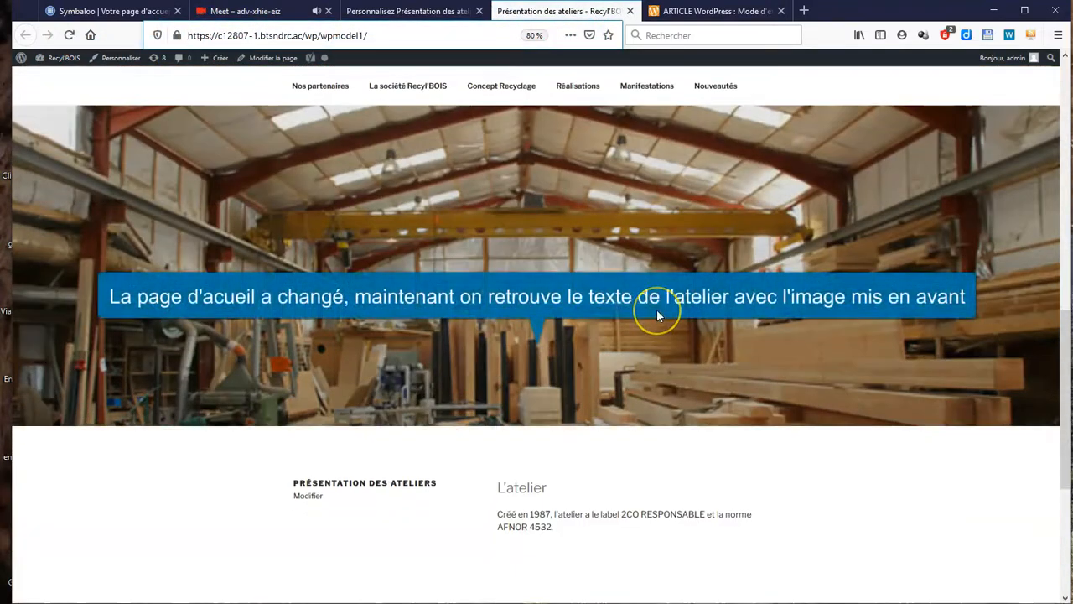
{"action": "scroll", "coordinate": [658, 315], "scroll_direction": "down", "scroll_amount": 3}
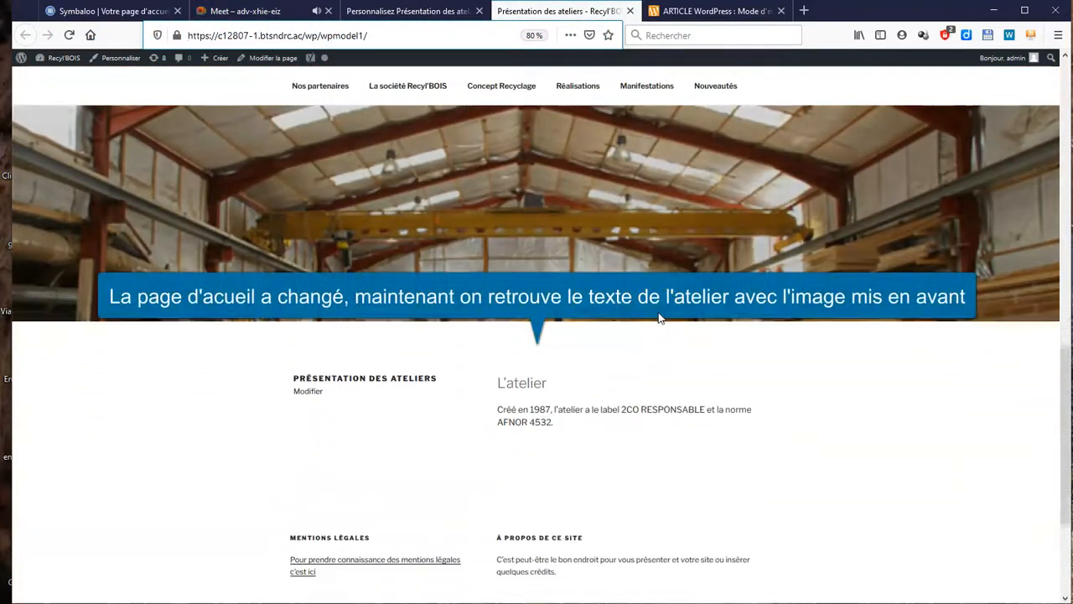
{"action": "scroll", "coordinate": [659, 319], "scroll_direction": "down", "scroll_amount": 1}
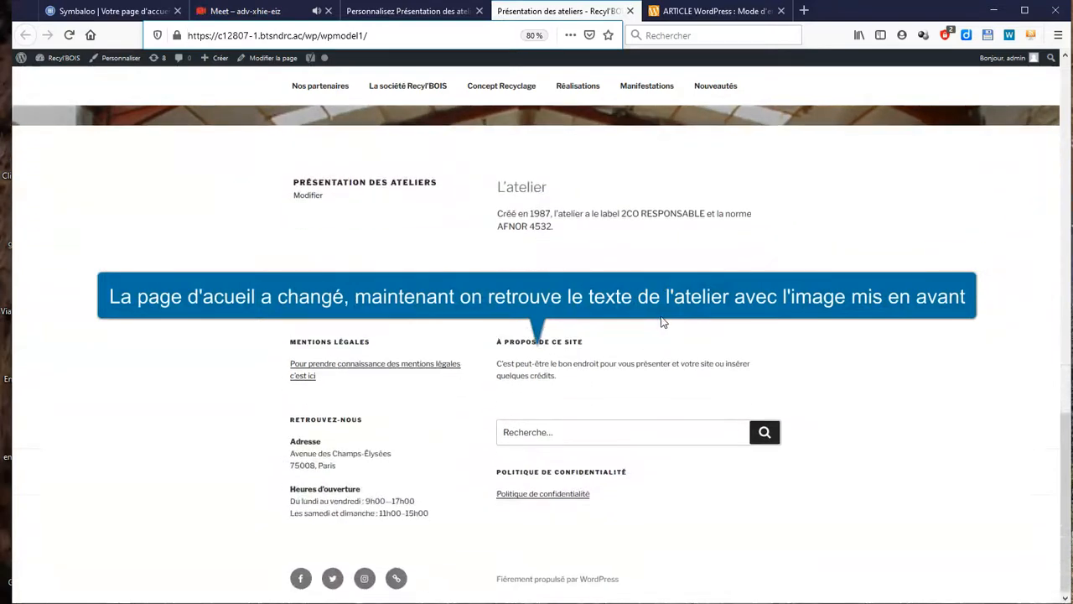
{"action": "scroll", "coordinate": [660, 321], "scroll_direction": "up", "scroll_amount": 4}
{"action": "scroll", "coordinate": [660, 313], "scroll_direction": "up", "scroll_amount": 3}
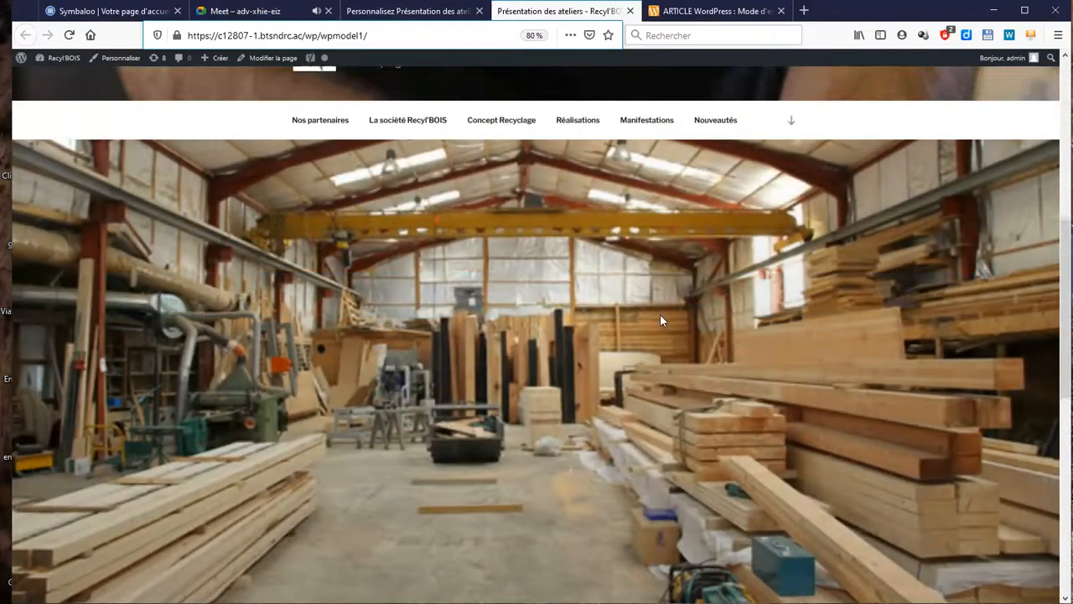
Step: Set the home page display back to the latest articles, publish the change and reload the public site
{"action": "left_click", "coordinate": [437, 13]}
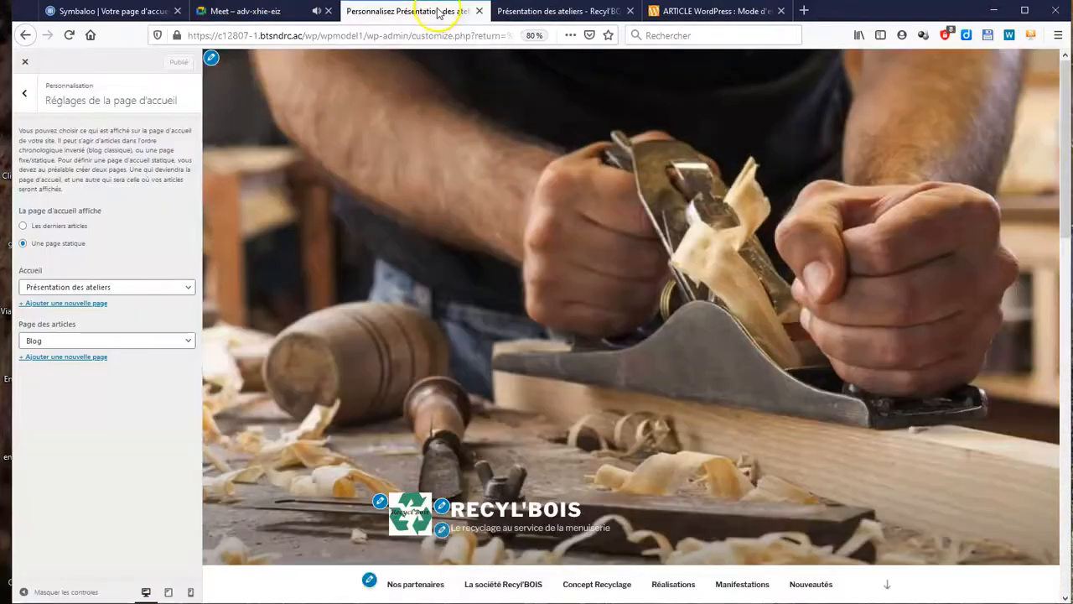
{"action": "left_click", "coordinate": [84, 228]}
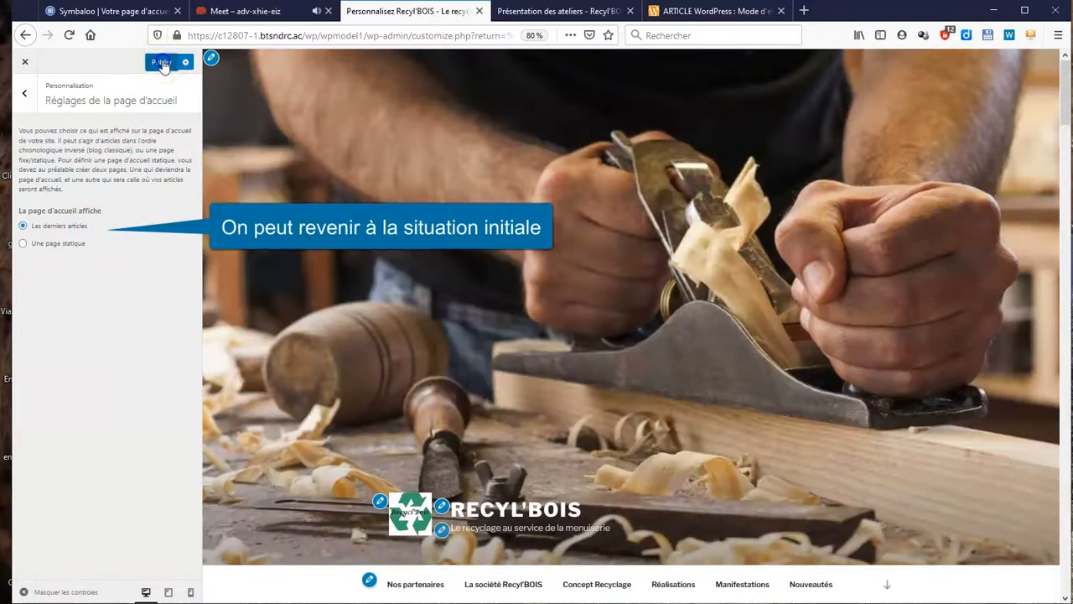
{"action": "left_click", "coordinate": [531, 13]}
{"action": "left_click", "coordinate": [69, 35]}
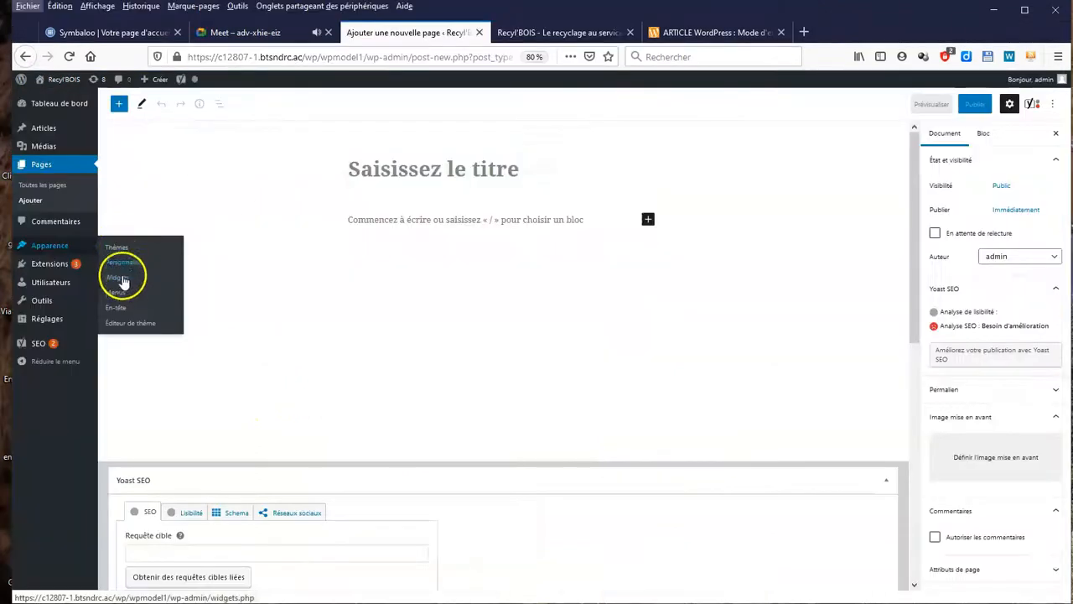
Step: Open the menu management page and create a new menu named "menu essai"
{"action": "key", "text": "alt"}
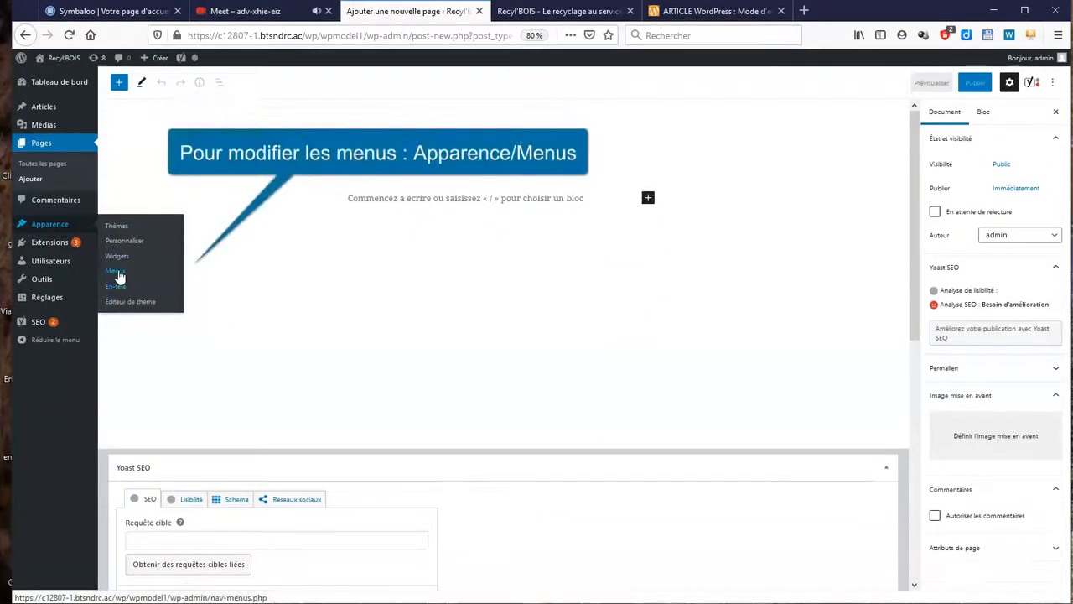
{"action": "left_click", "coordinate": [119, 275]}
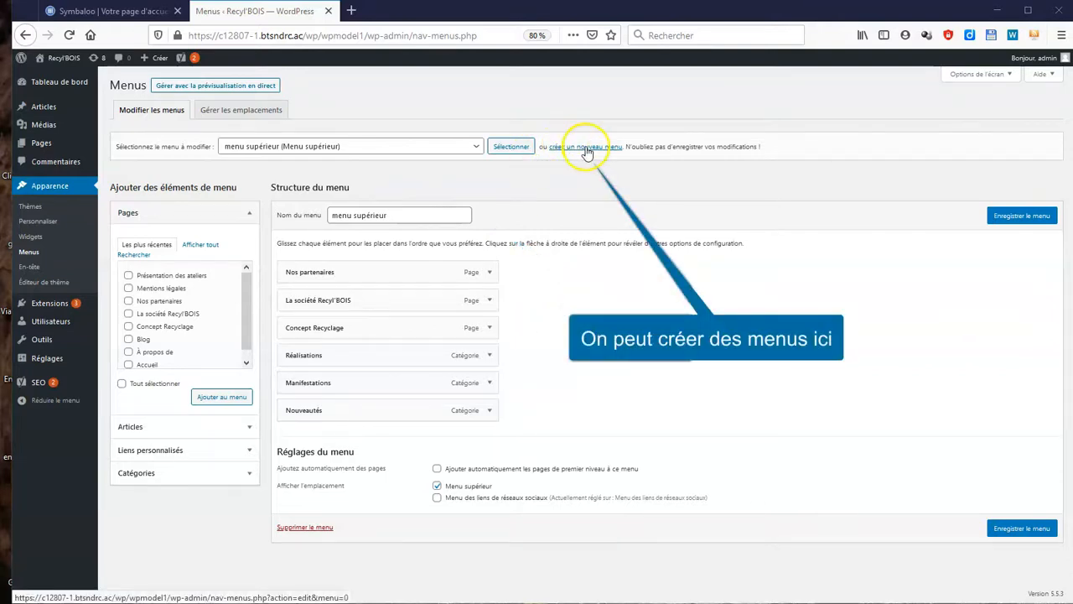
{"action": "left_click", "coordinate": [597, 150]}
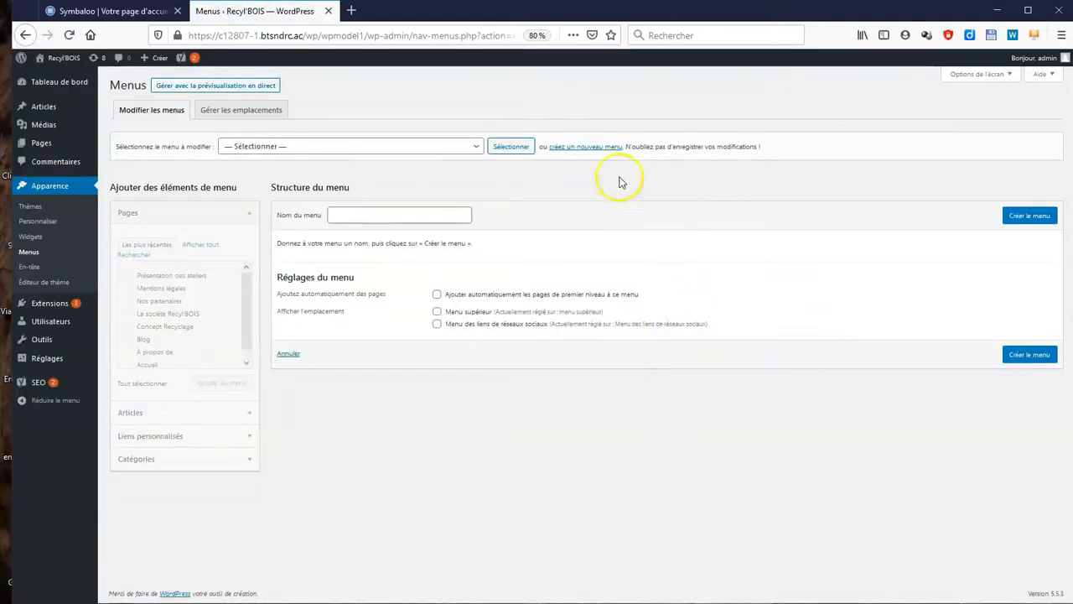
{"action": "left_click", "coordinate": [444, 216]}
{"action": "type", "text": "m"}
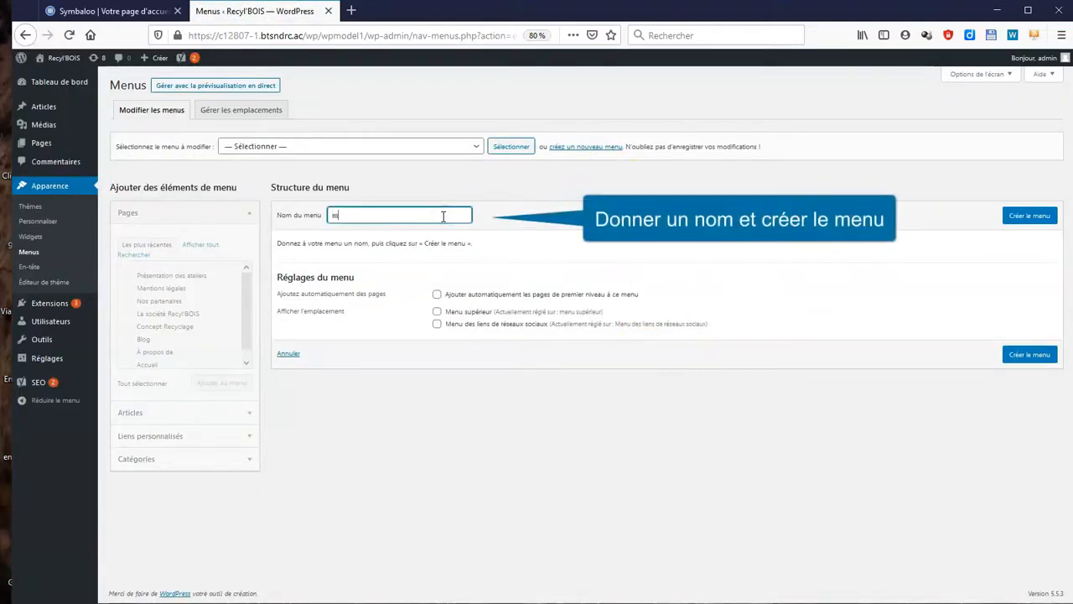
{"action": "type", "text": "enu essai"}
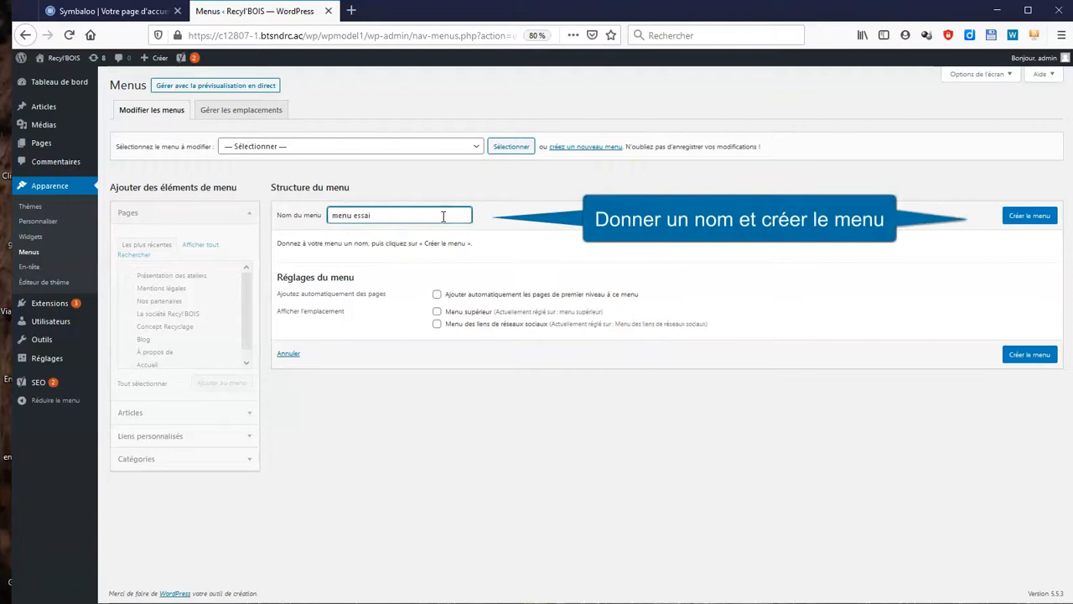
{"action": "left_click", "coordinate": [1029, 216]}
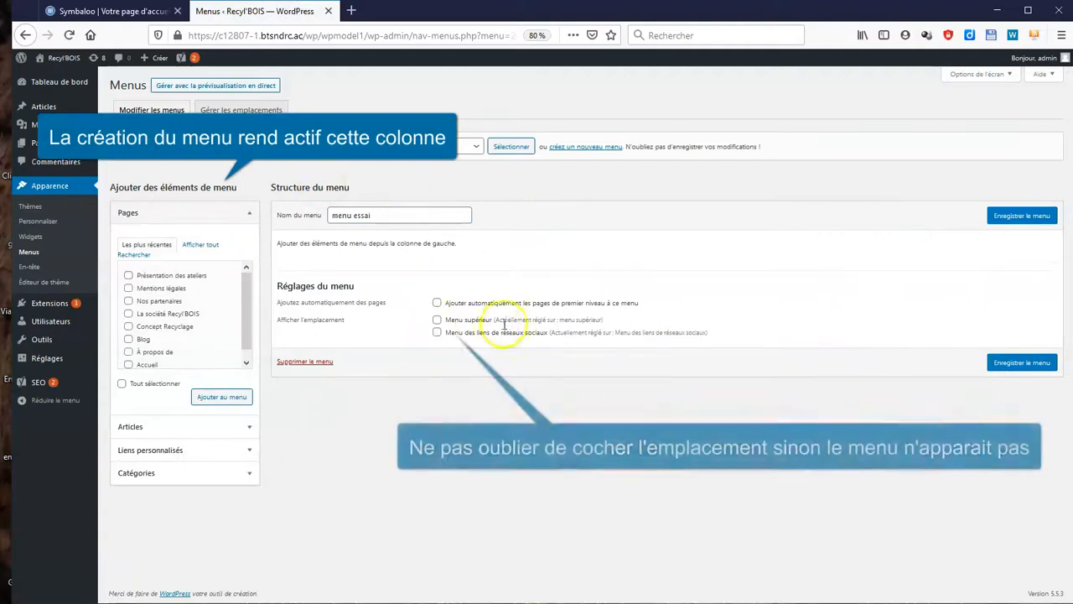
Step: Assign menu essai to the Menu supérieur location and add the pages Présentation des ateliers, La société Recyl'BOIS, Concept Recyclage and Nos partenaires
{"action": "left_click", "coordinate": [438, 320]}
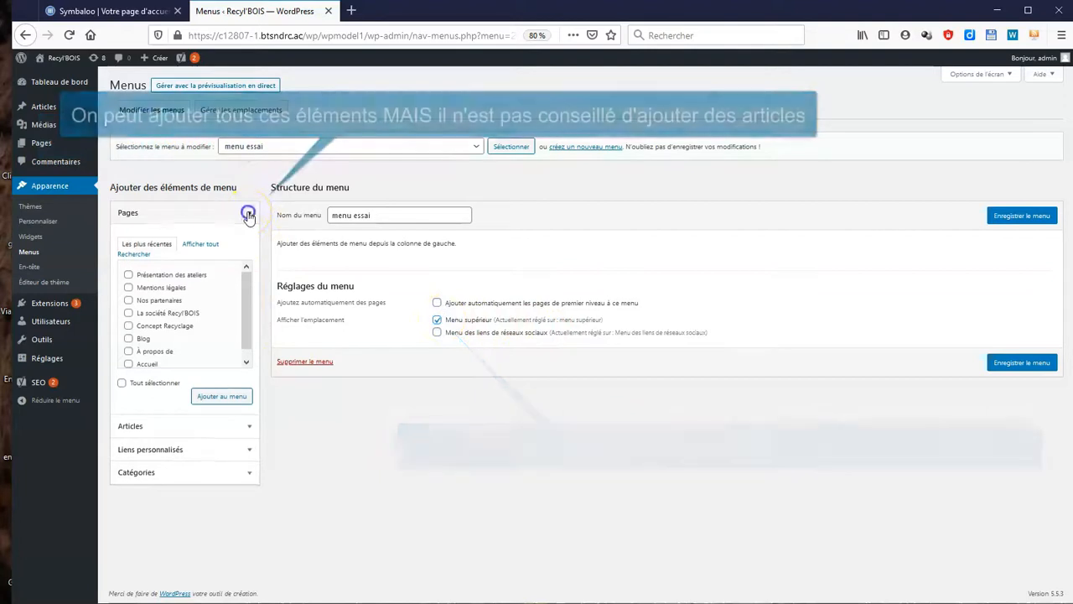
{"action": "left_click", "coordinate": [249, 213]}
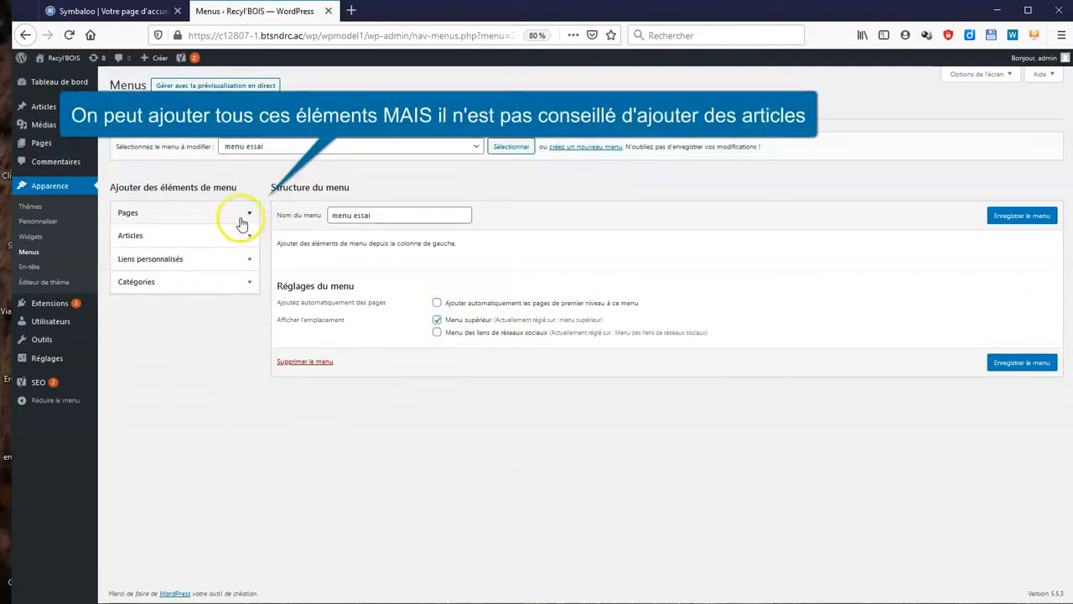
{"action": "left_click", "coordinate": [249, 219]}
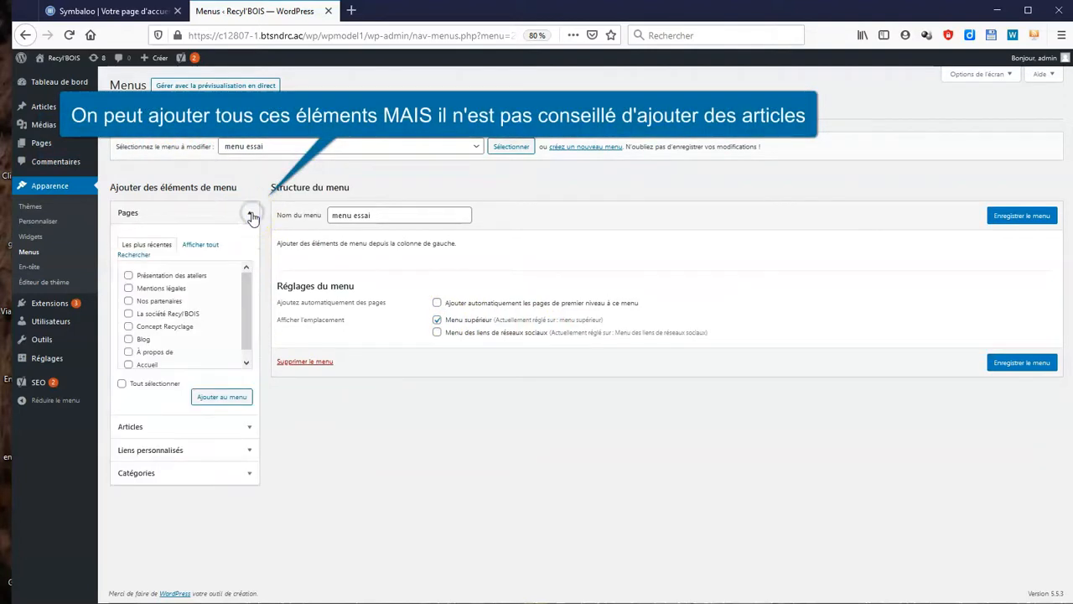
{"action": "left_click_drag", "start_coordinate": [247, 296], "coordinate": [262, 258]}
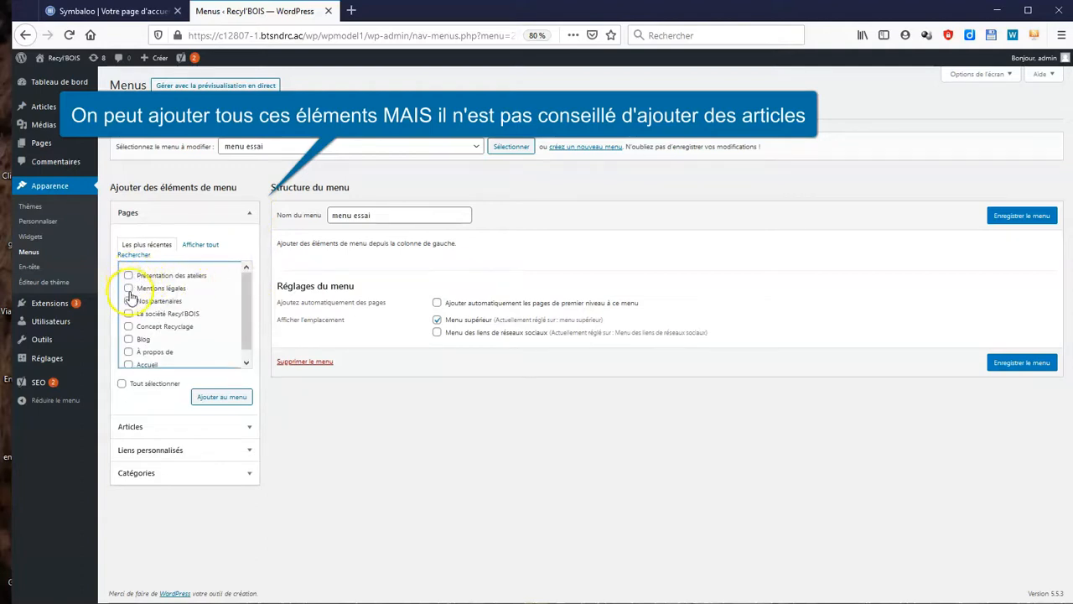
{"action": "left_click", "coordinate": [129, 276]}
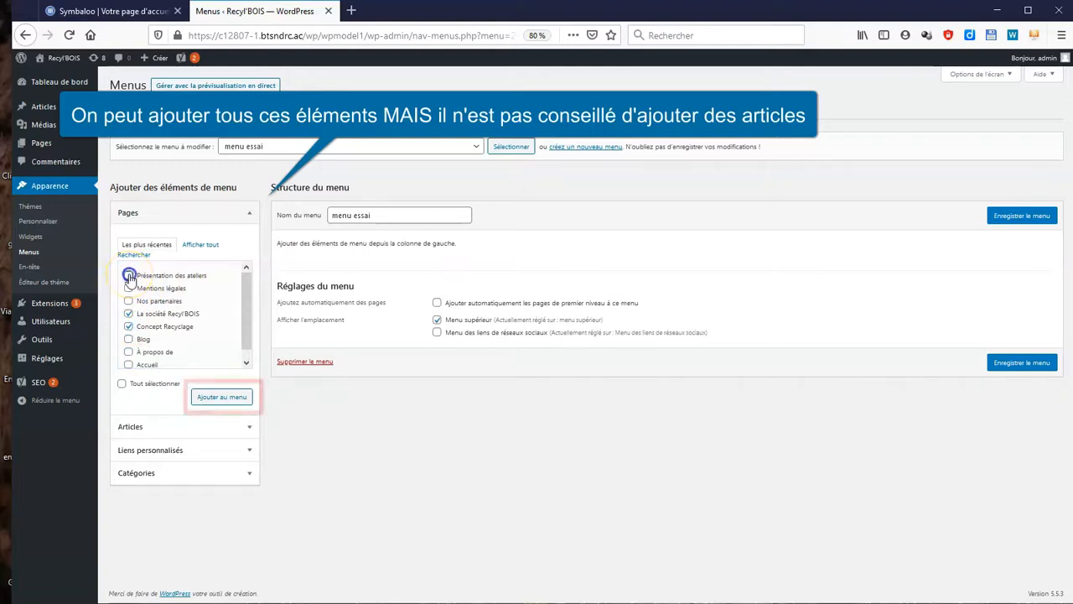
{"action": "left_click", "coordinate": [234, 399]}
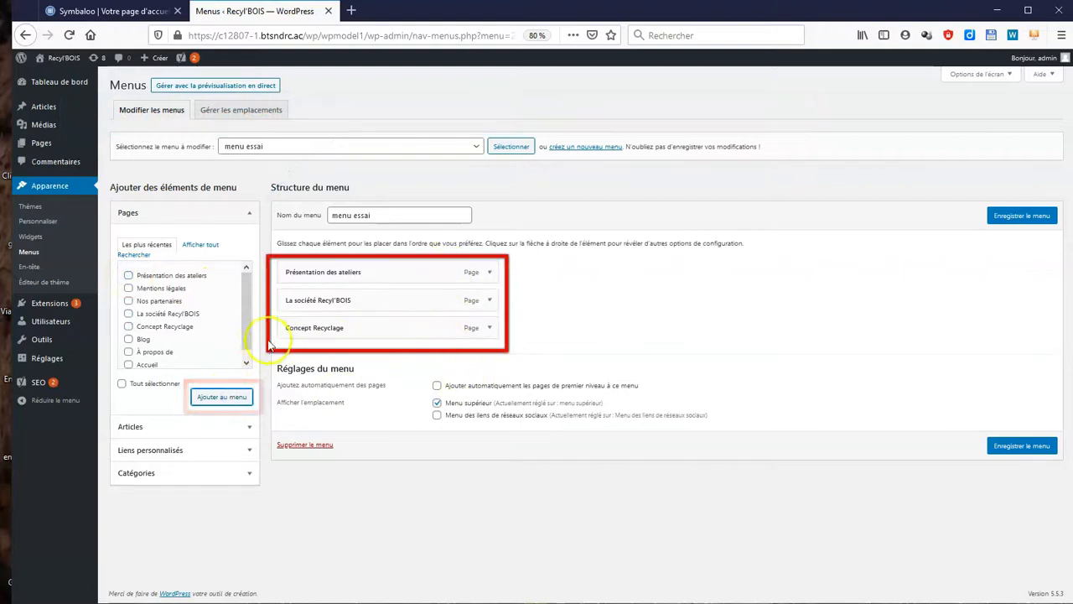
{"action": "scroll", "coordinate": [239, 340], "scroll_direction": "down", "scroll_amount": 1}
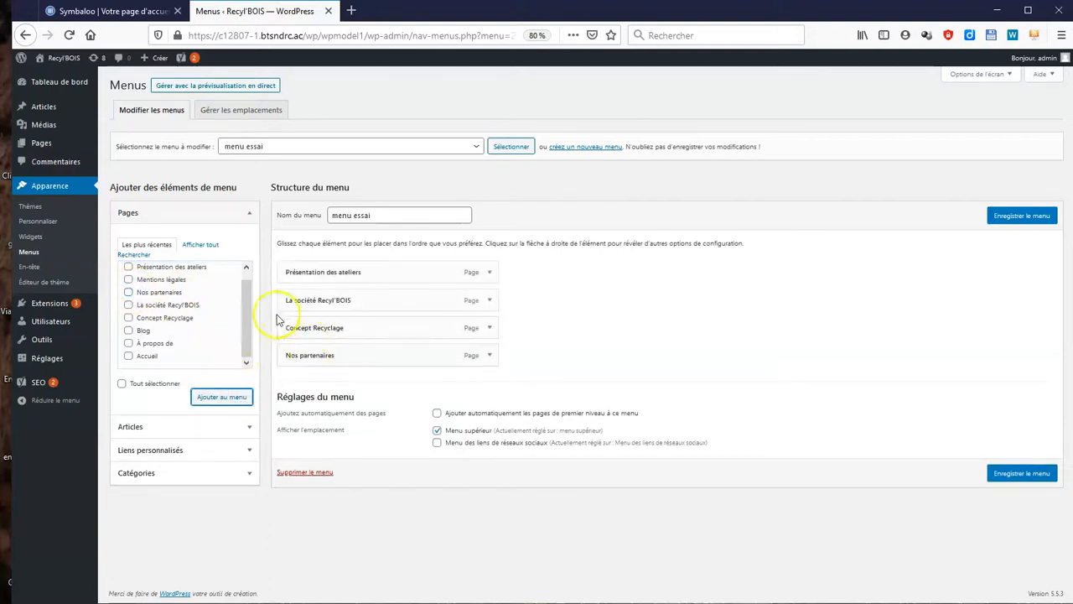
Step: Add the article "Journée « atelier ouvert »" to menu essai
{"action": "left_click", "coordinate": [249, 218]}
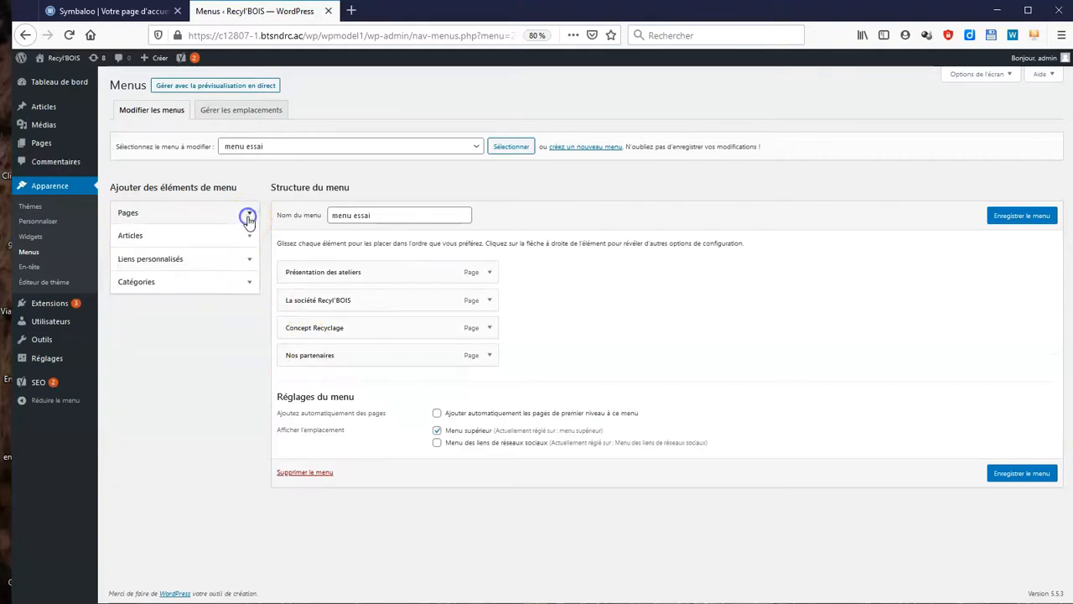
{"action": "left_click", "coordinate": [254, 237]}
{"action": "left_click", "coordinate": [254, 237]}
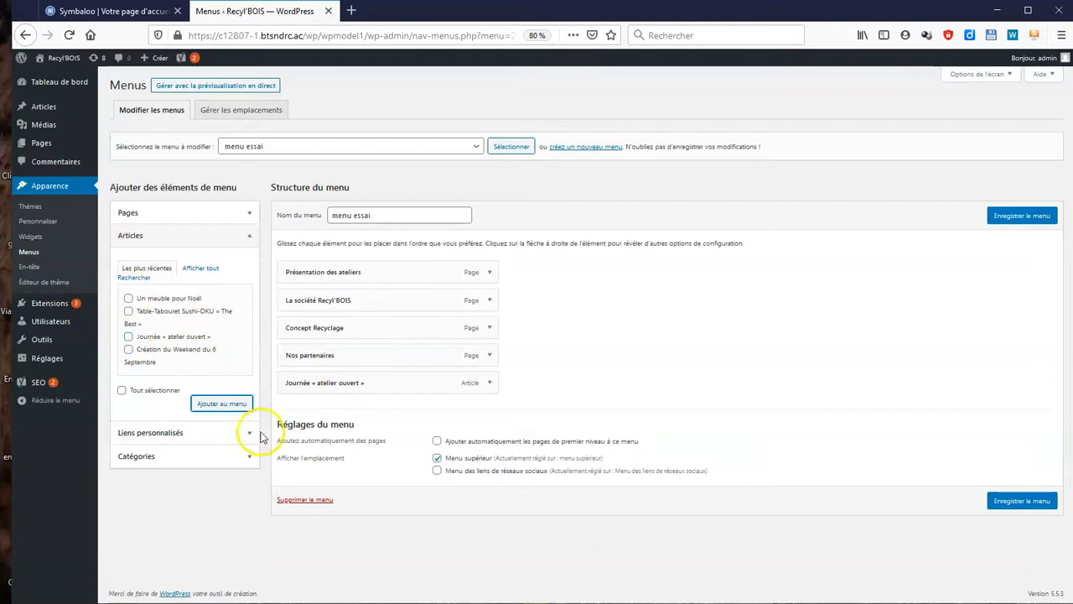
Step: Add the categories Nouveautés, Réalisations, Manifestations and fêtes to menu essai and save the menu
{"action": "left_click", "coordinate": [250, 459]}
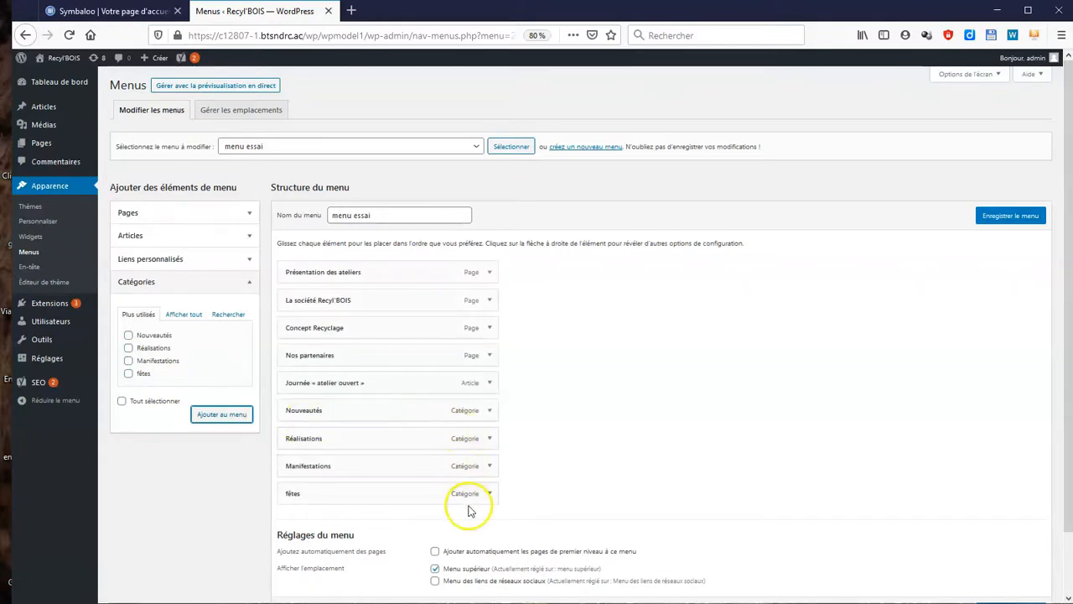
{"action": "scroll", "coordinate": [664, 431], "scroll_direction": "down", "scroll_amount": 2}
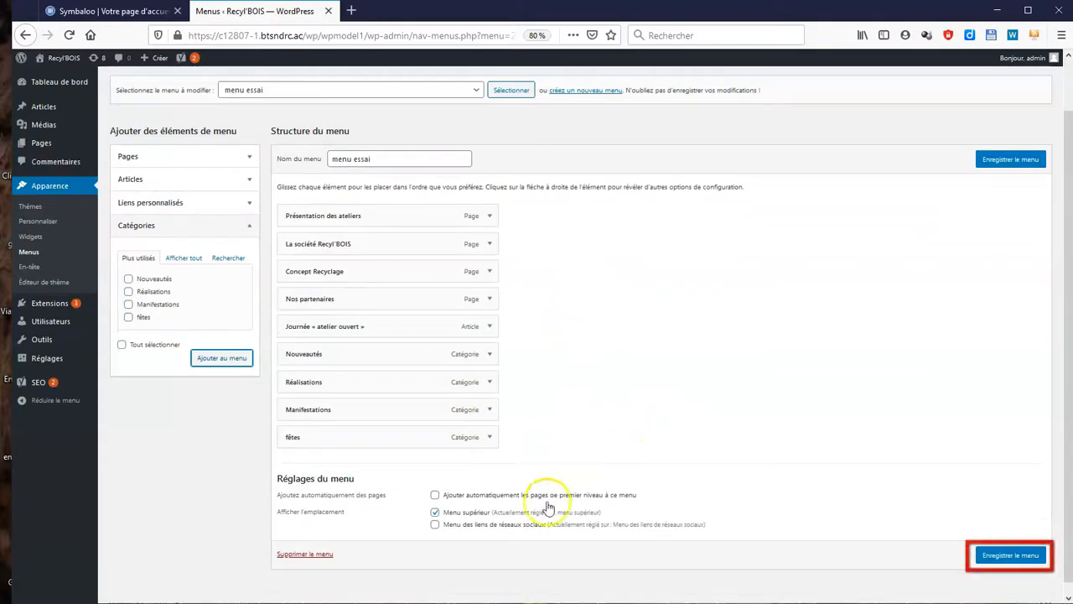
{"action": "left_click", "coordinate": [1002, 556]}
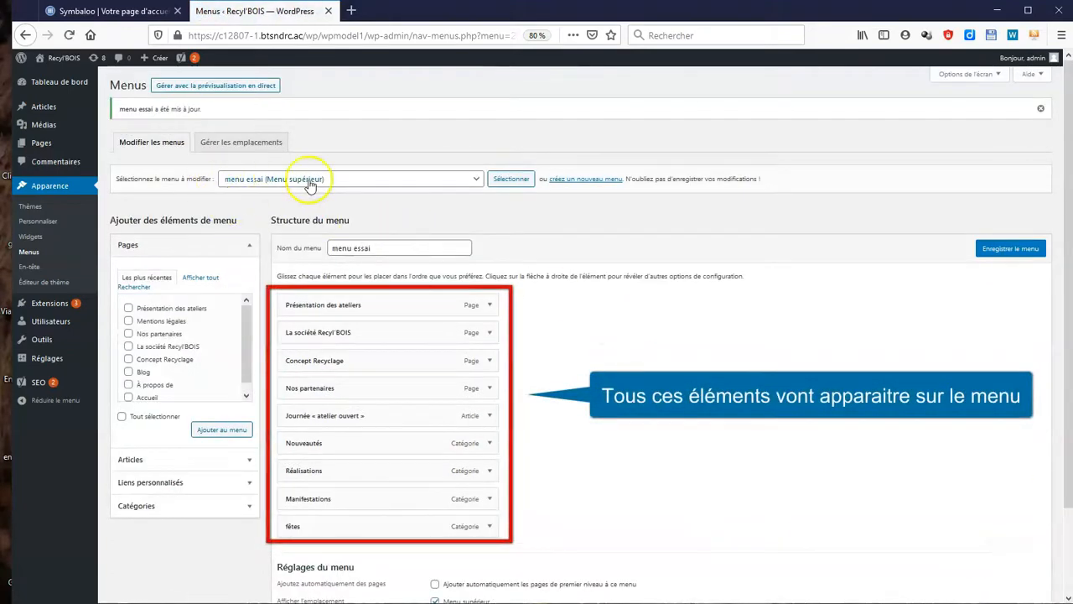
Step: Choose "menu essai (Menu supérieur)" as the menu to modify and save it again
{"action": "left_click", "coordinate": [478, 179]}
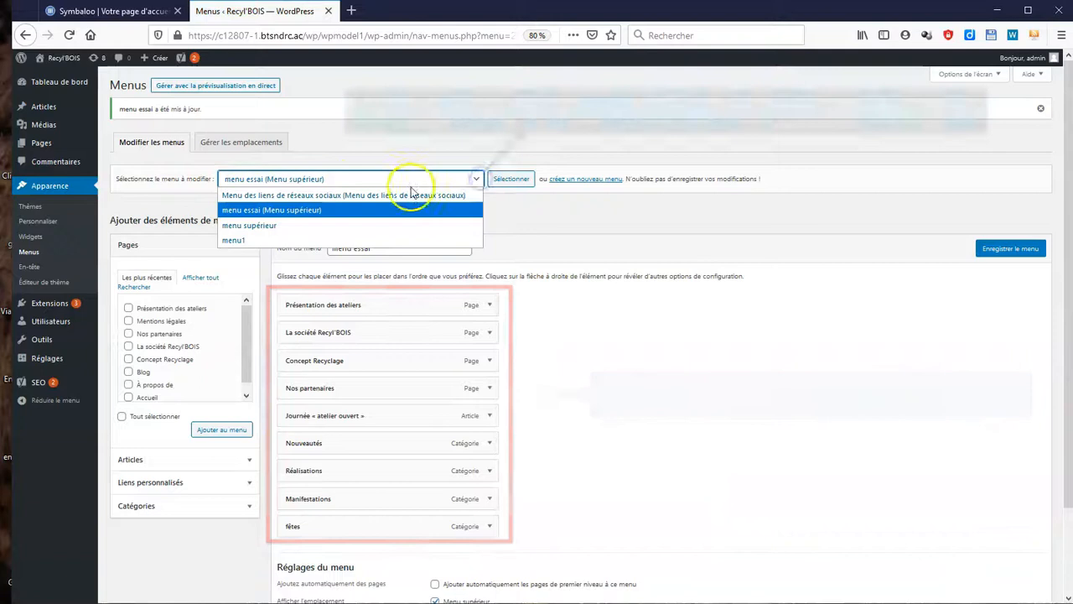
{"action": "left_click", "coordinate": [272, 212]}
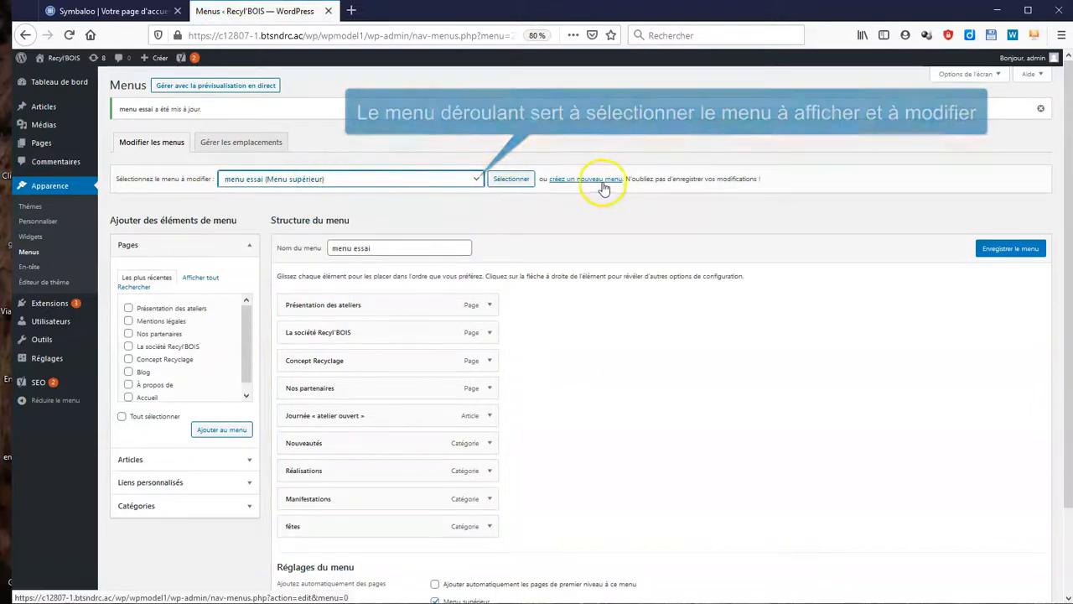
{"action": "left_click", "coordinate": [1008, 254]}
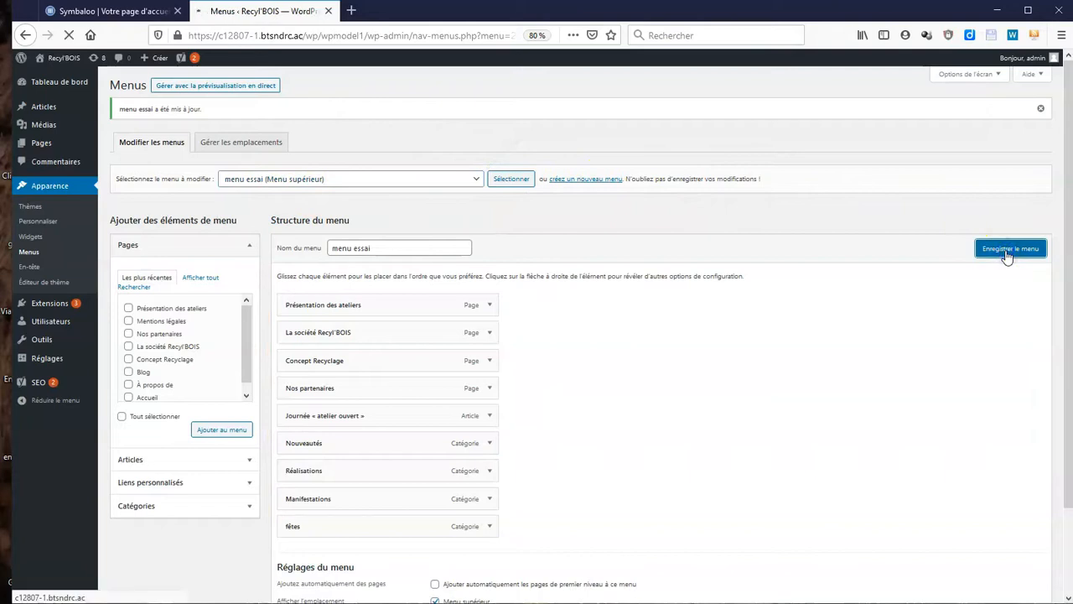
Step: Open the public Recyl'BOIS site in a new browser tab and examine its navigation menu
{"action": "right_click", "coordinate": [60, 61]}
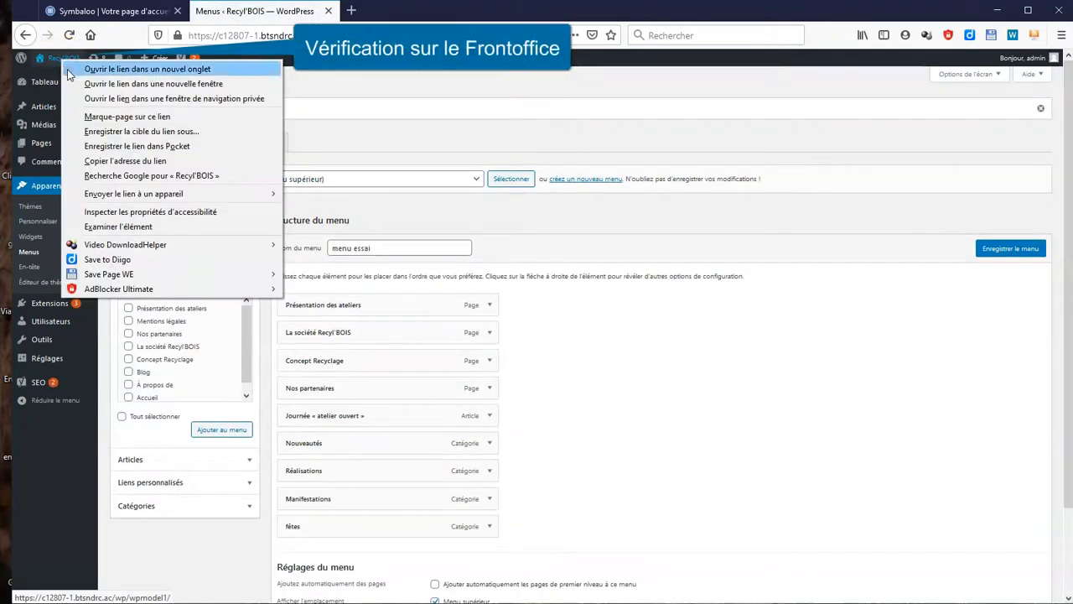
{"action": "left_click", "coordinate": [67, 69]}
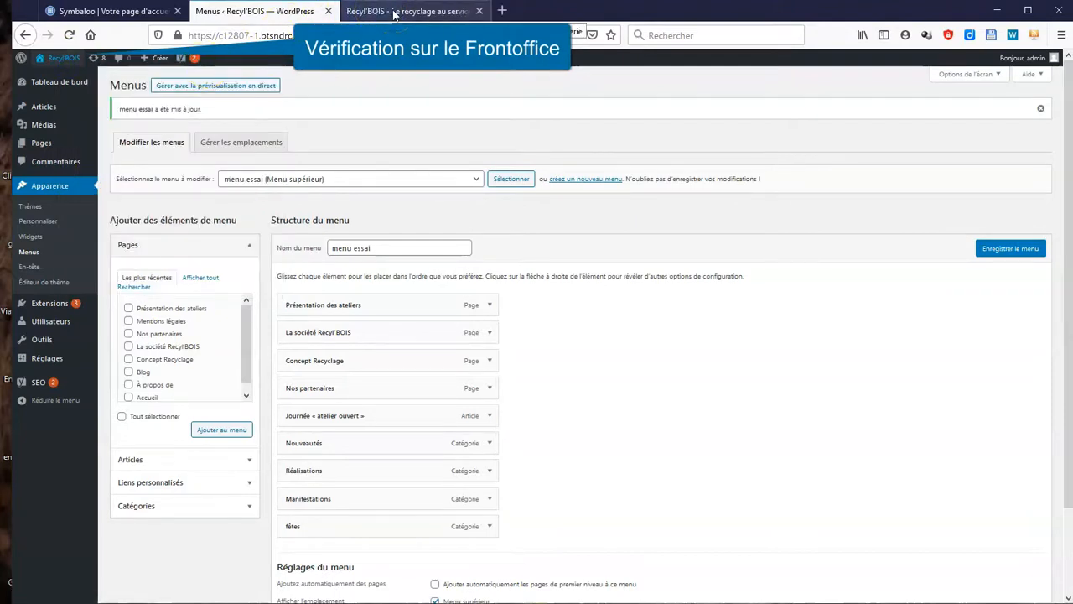
{"action": "left_click", "coordinate": [393, 11]}
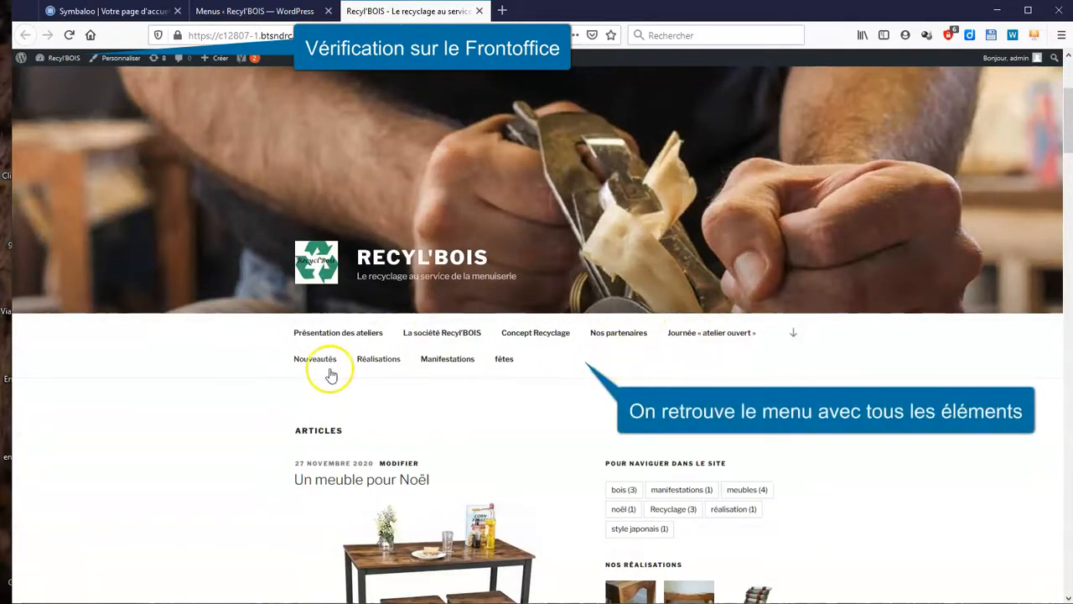
Step: In menu supérieur, nest Présentation des ateliers and Concept Recyclage under La société Recyl'BOIS, nest Réalisations, Nouveautés and fêtes under Manifestations, and save
{"action": "left_click", "coordinate": [259, 12]}
{"action": "scroll", "coordinate": [607, 394], "scroll_direction": "down", "scroll_amount": 2}
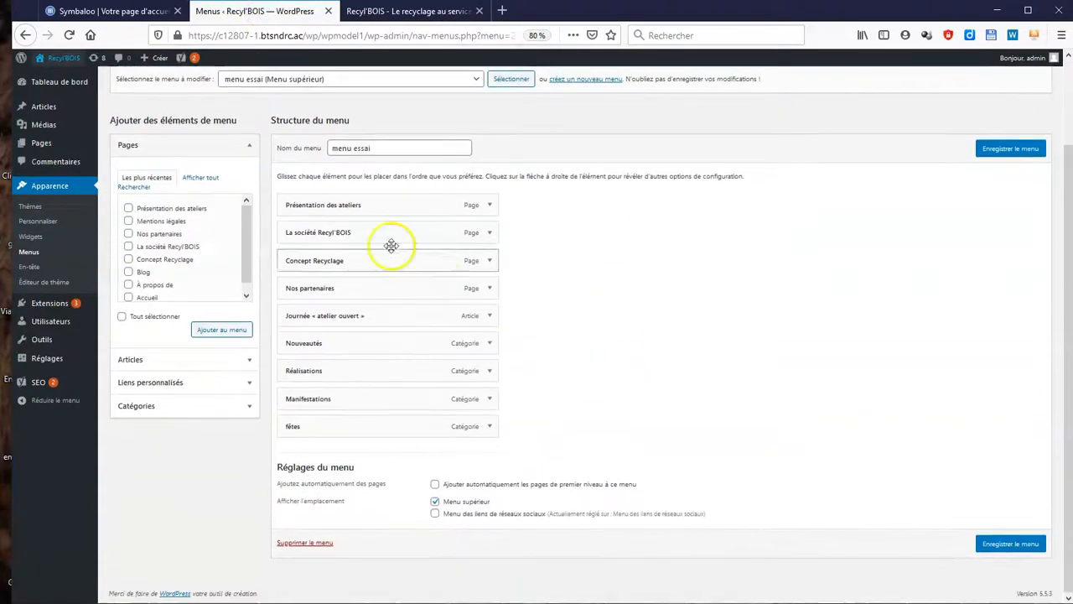
{"action": "scroll", "coordinate": [385, 214], "scroll_direction": "up", "scroll_amount": 1}
{"action": "left_click_drag", "start_coordinate": [387, 225], "coordinate": [394, 330]}
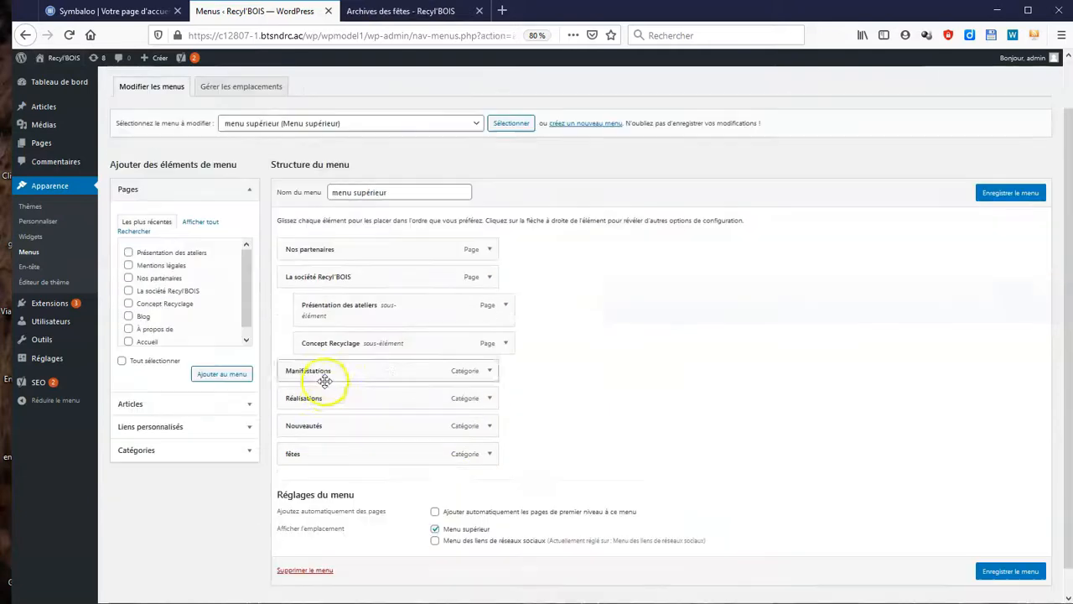
{"action": "mouse_move", "coordinate": [312, 376]}
{"action": "left_mouse_down"}
{"action": "mouse_move", "coordinate": [324, 393]}
{"action": "mouse_move", "coordinate": [343, 390]}
{"action": "mouse_move", "coordinate": [349, 437]}
{"action": "mouse_move", "coordinate": [364, 453]}
{"action": "left_mouse_up"}
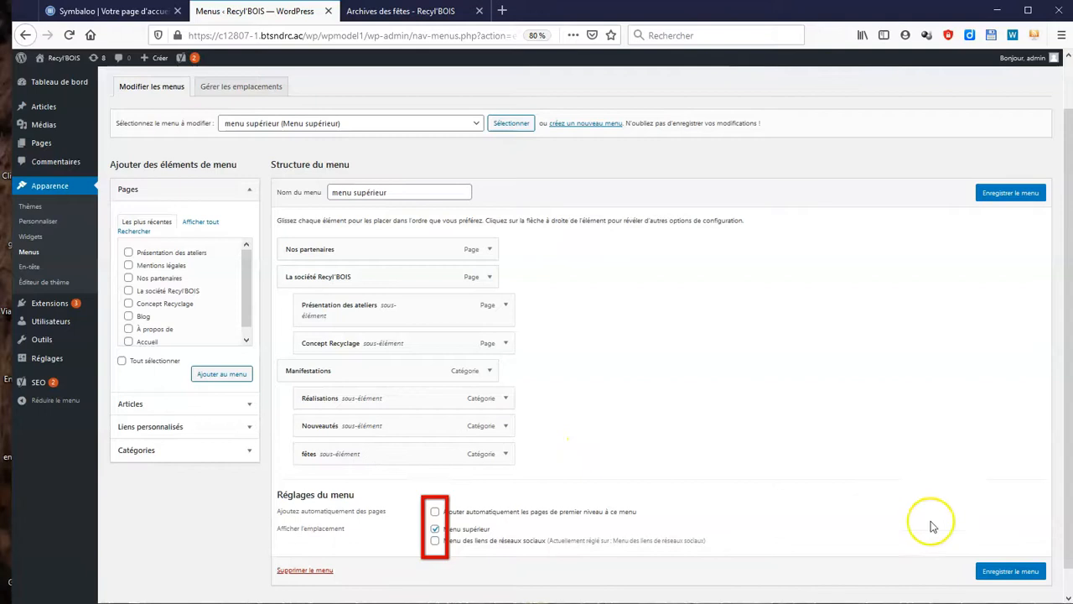
{"action": "left_click", "coordinate": [994, 571]}
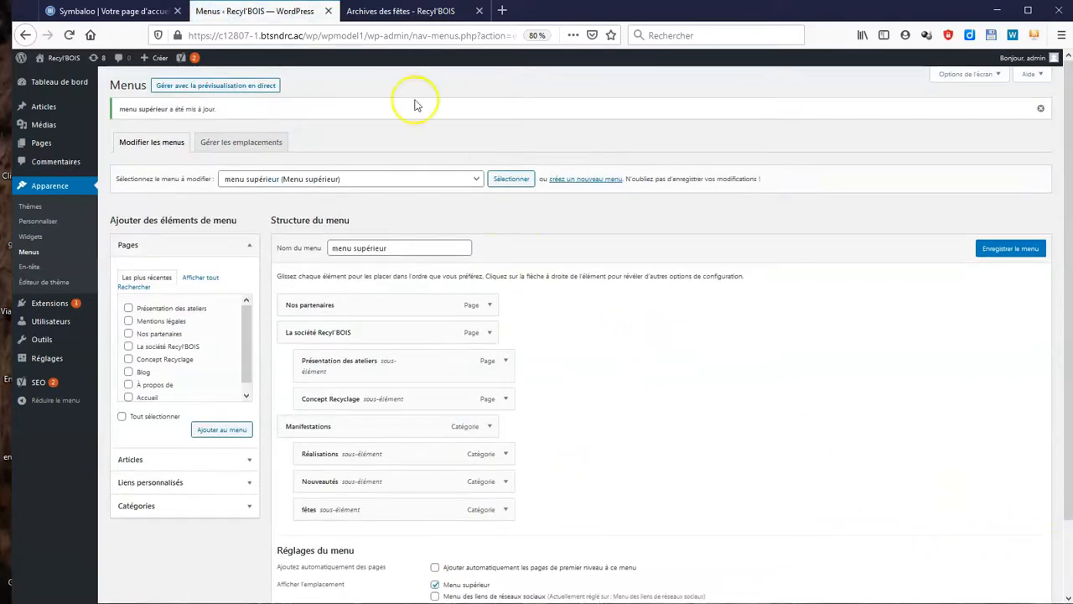
Step: Reload the public site, examine the La société Recyl'BOIS and Manifestations submenus, and look through the Réalisations category page
{"action": "left_click", "coordinate": [403, 12]}
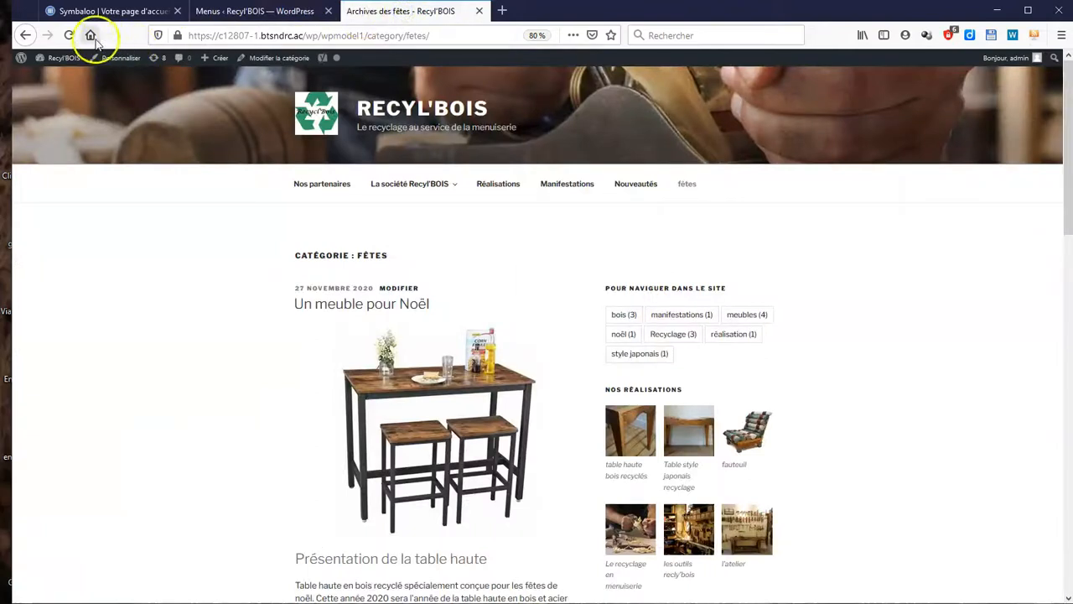
{"action": "left_click", "coordinate": [69, 36]}
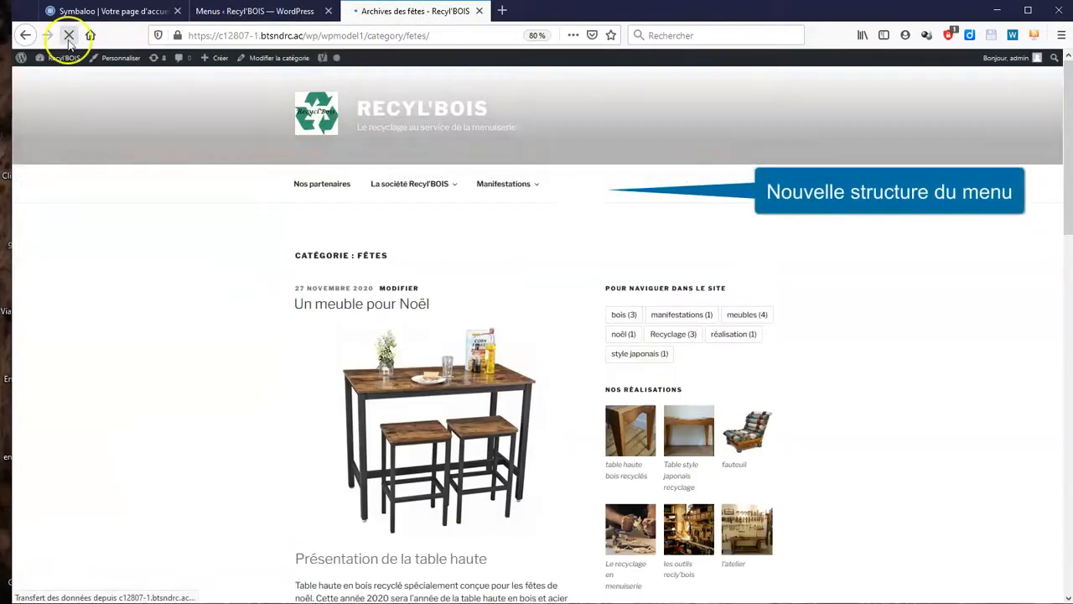
{"action": "mouse_move", "coordinate": [454, 182]}
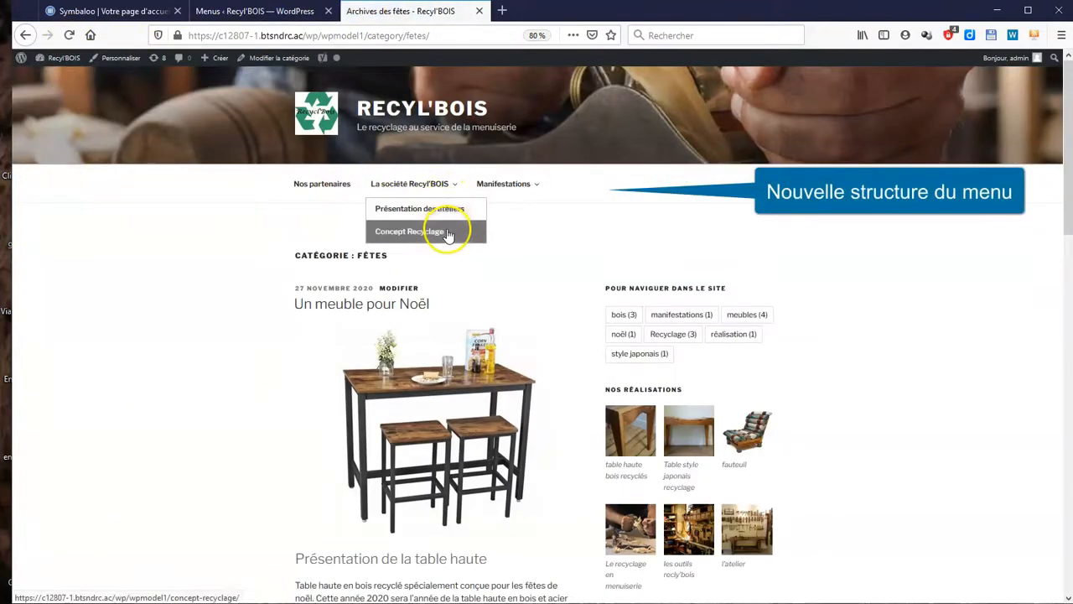
{"action": "mouse_move", "coordinate": [536, 186]}
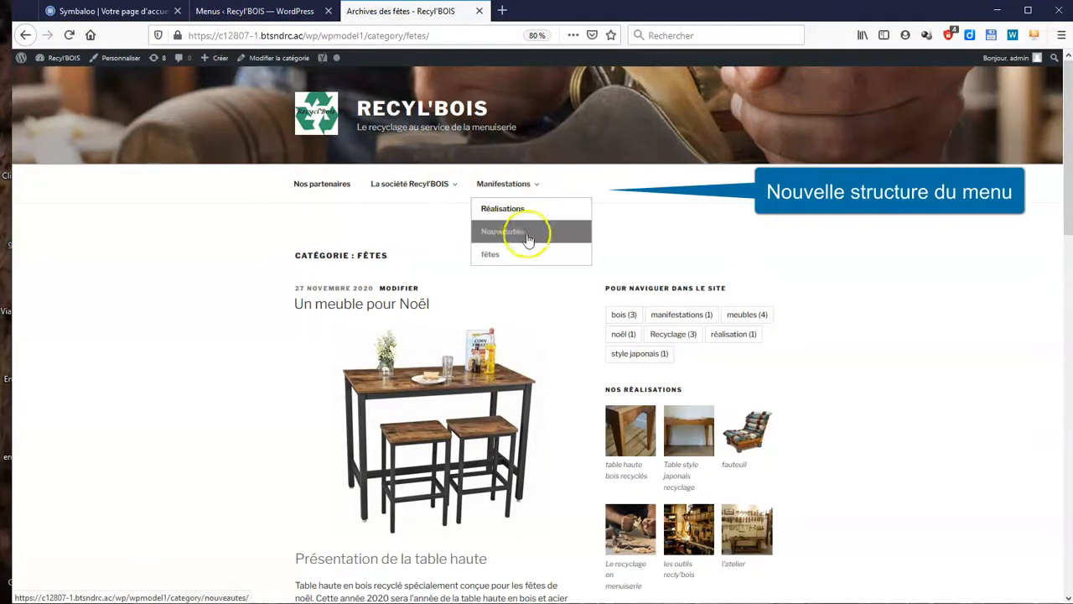
{"action": "left_click", "coordinate": [522, 210]}
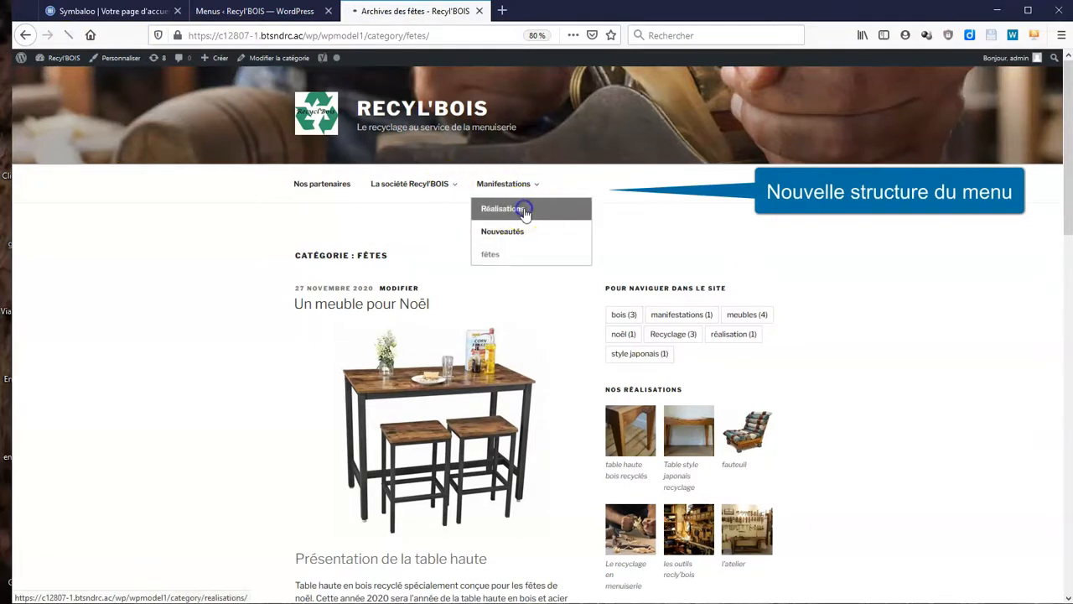
{"action": "scroll", "coordinate": [522, 227], "scroll_direction": "down", "scroll_amount": 8}
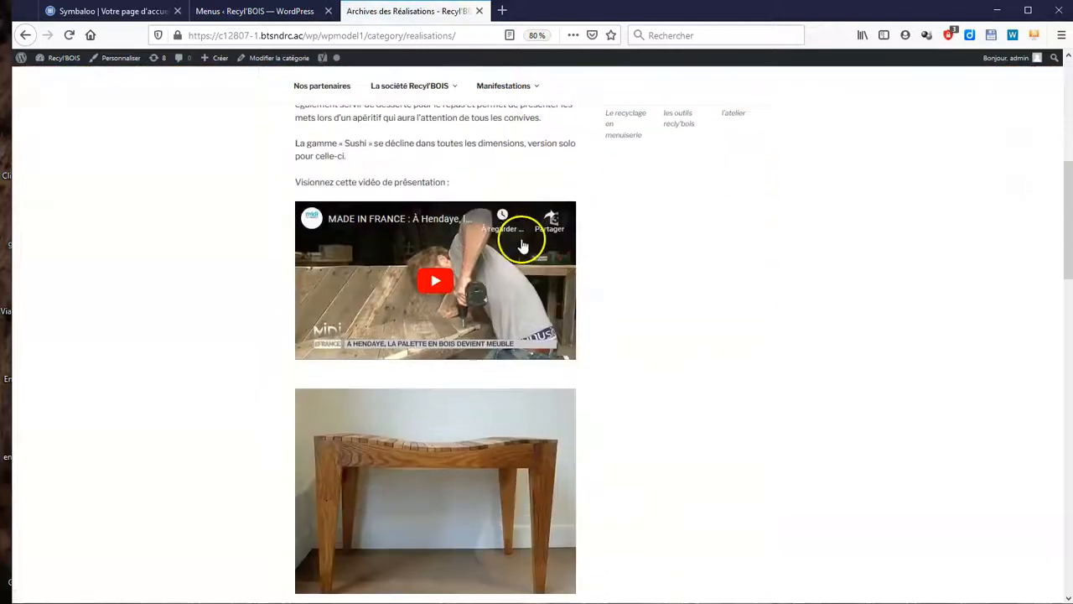
{"action": "scroll", "coordinate": [524, 235], "scroll_direction": "up", "scroll_amount": 5}
{"action": "scroll", "coordinate": [527, 239], "scroll_direction": "up", "scroll_amount": 3}
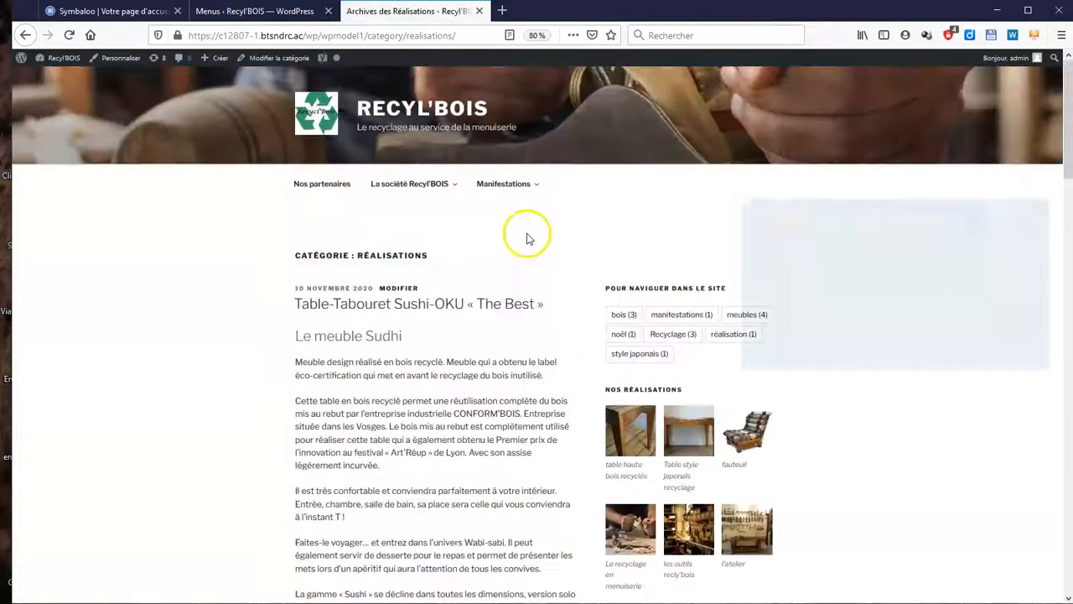